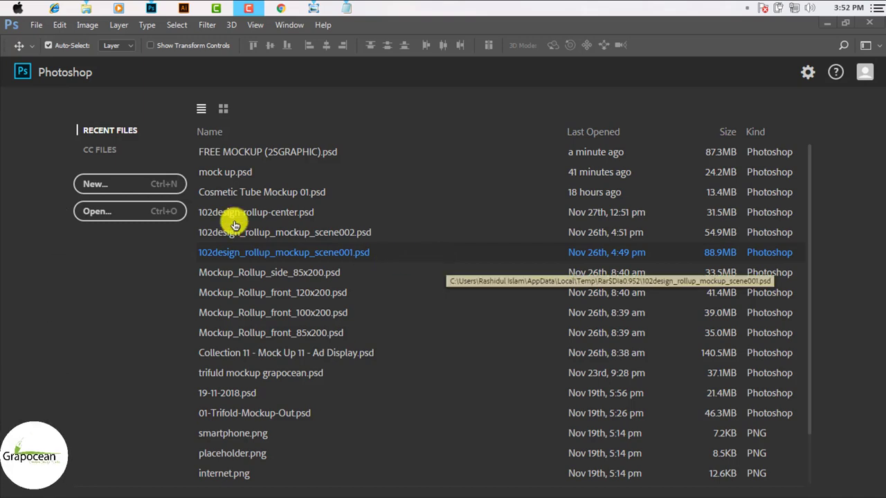
- Create a new document named 'Ice Cream Packaging Design', 1772 × 1417 px at 300 ppi
left_click(134, 184)
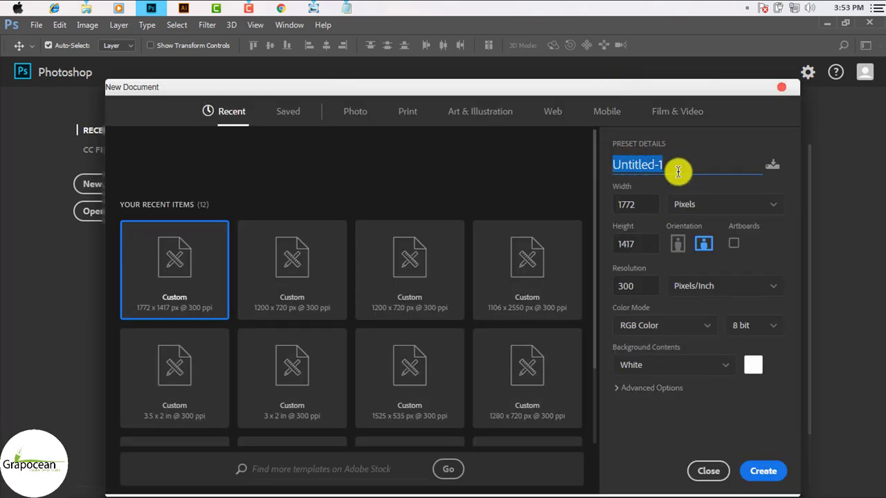
type("Ice")
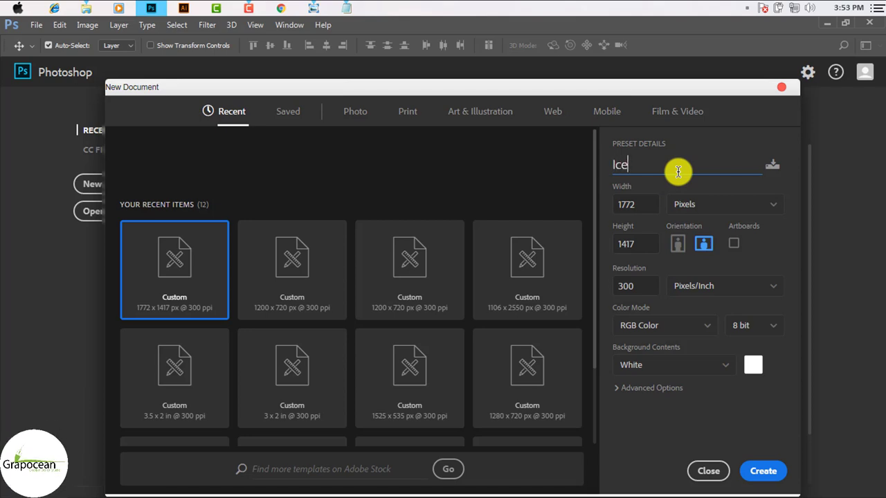
type(" Cream ")
type("i")
type("ar")
type("Design")
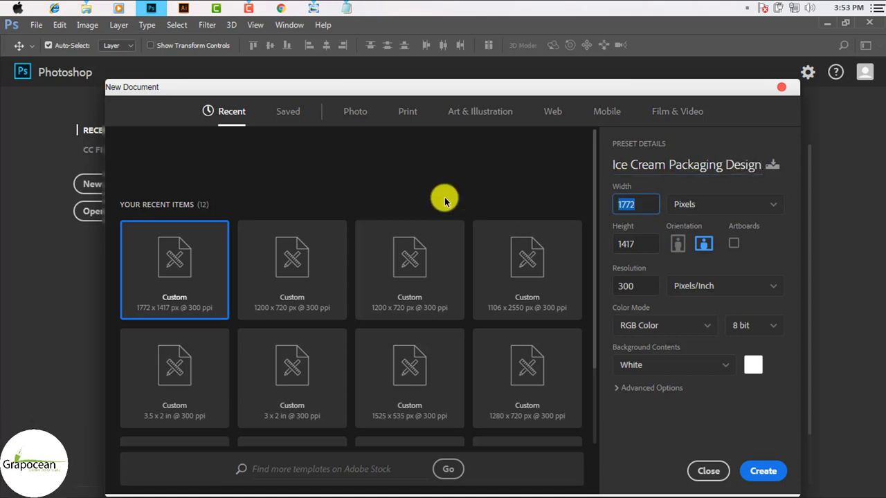
left_click(347, 9)
left_click(344, 7)
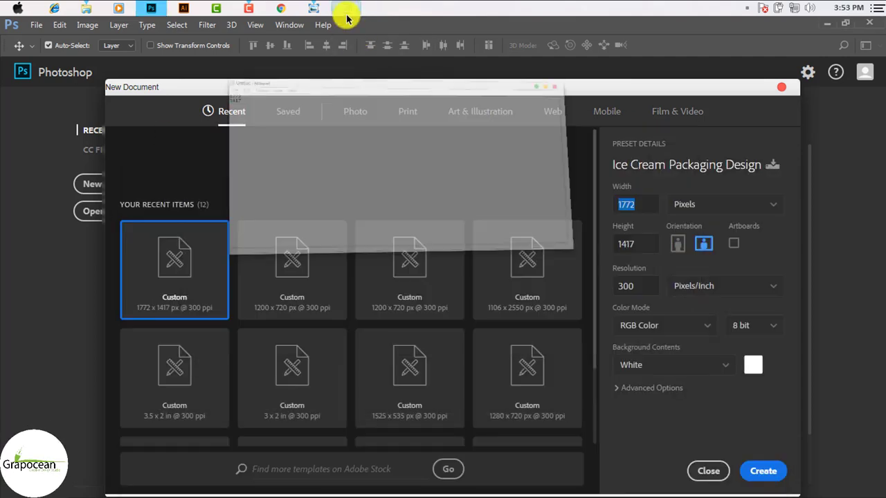
double_click(643, 203)
double_click(626, 286)
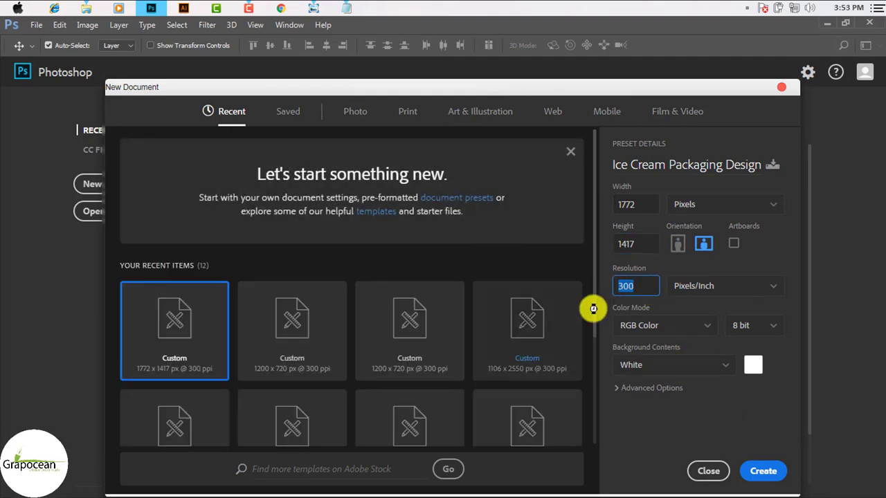
left_click(774, 472)
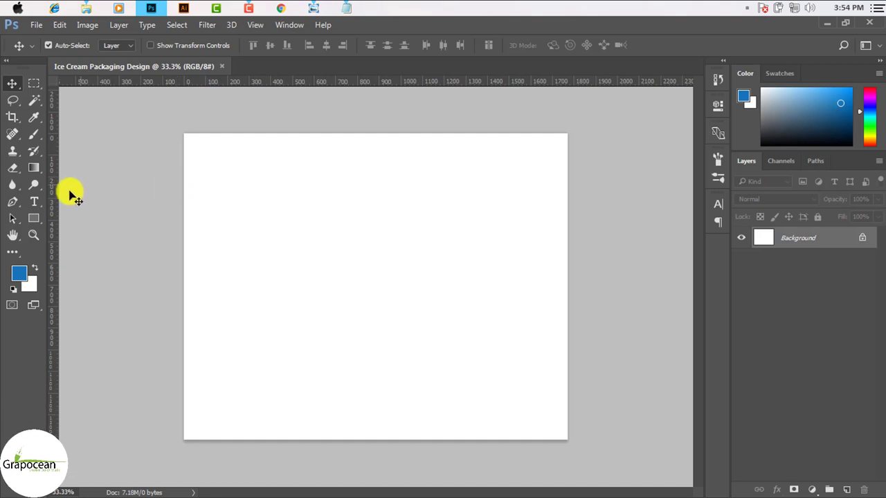
- Draw a rectangle covering the entire canvas with the Rectangle Tool
left_click(36, 220)
right_click(36, 219)
left_click(76, 220)
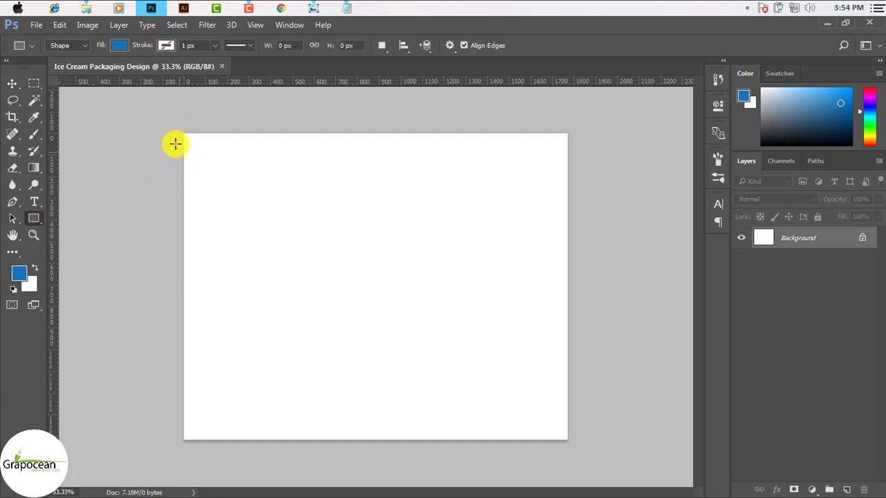
mouse_move(181, 133)
left_mouse_down()
mouse_move(576, 444)
mouse_move(569, 441)
left_mouse_up()
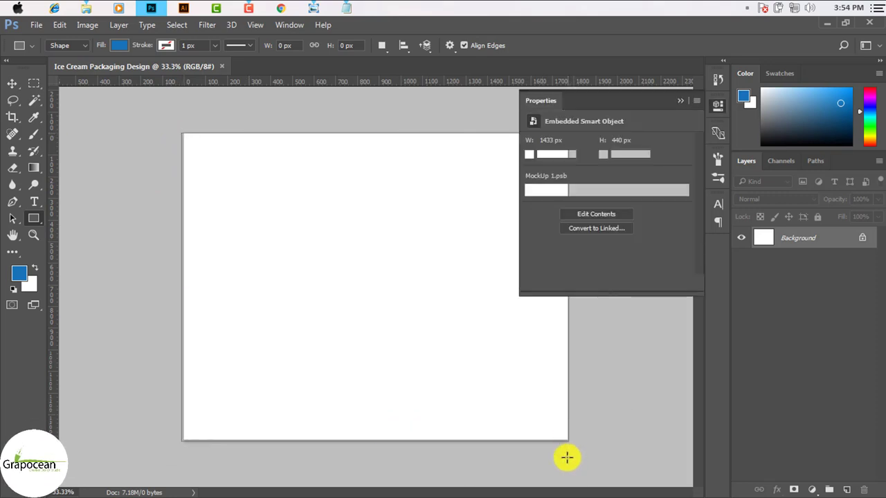
- Fill the rectangle with a salmon swatch
left_click(118, 45)
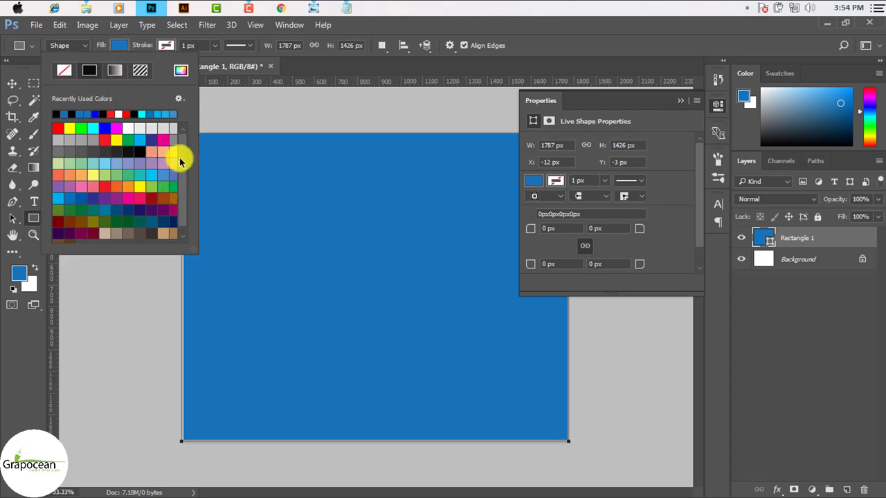
scroll(182, 165, "down", 1)
left_click(149, 146)
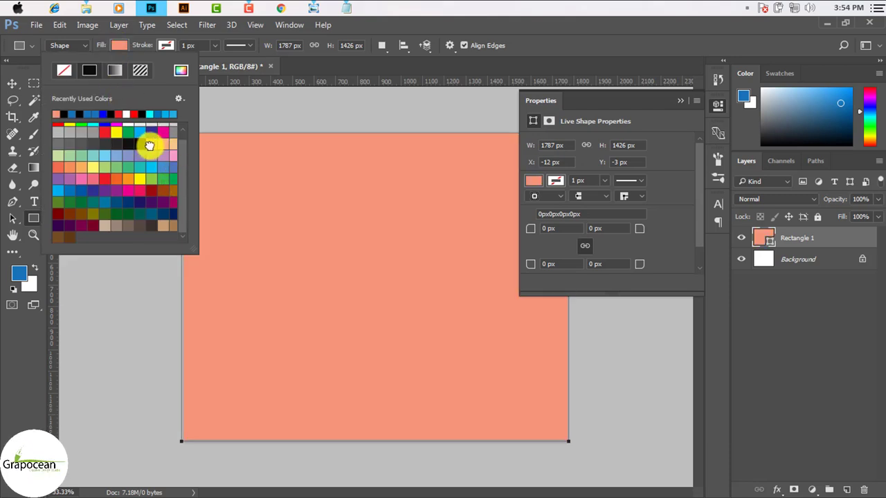
left_click(11, 84)
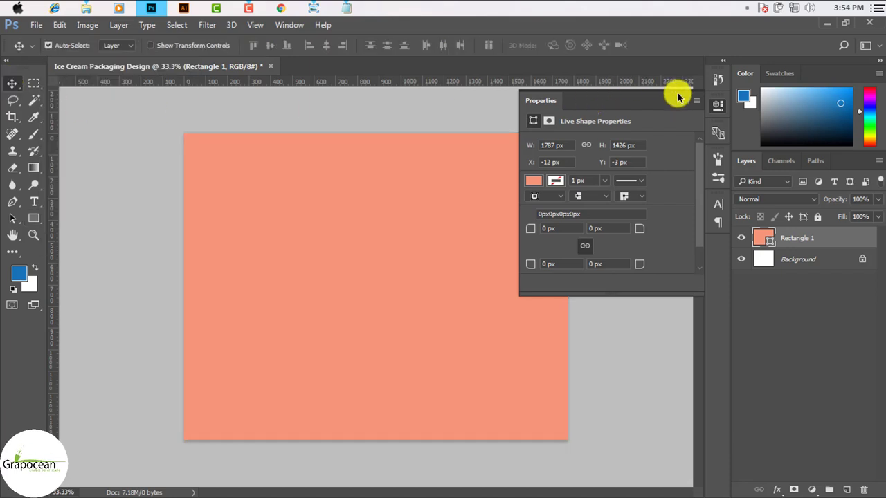
left_click(680, 100)
- Open the four-scoop photo and strawberry PNG from the Desktop 'ice cream' folder
left_click(35, 24)
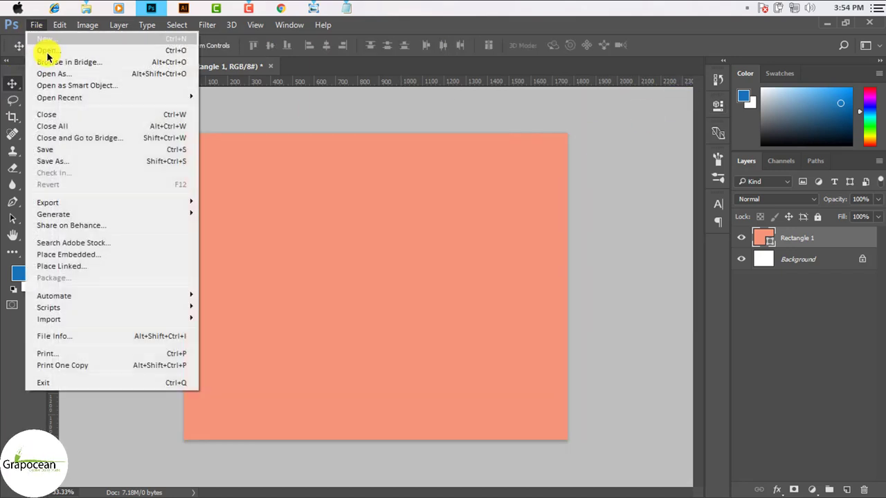
left_click(53, 60)
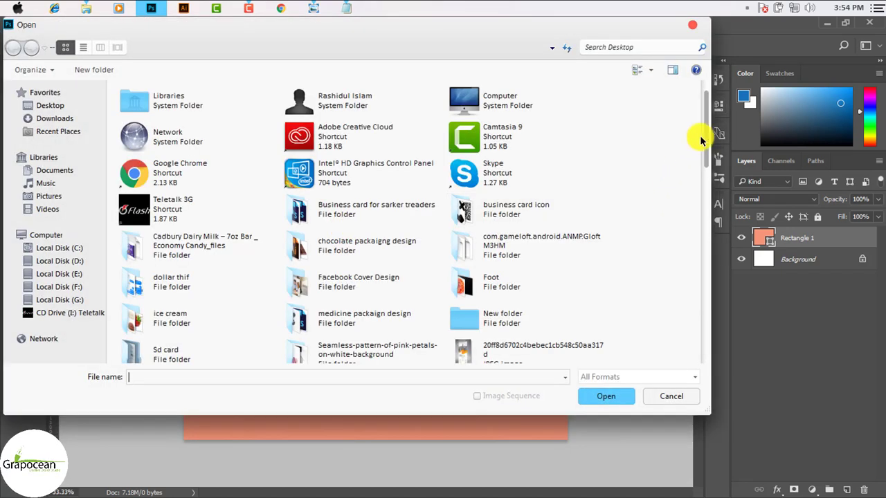
left_click(48, 105)
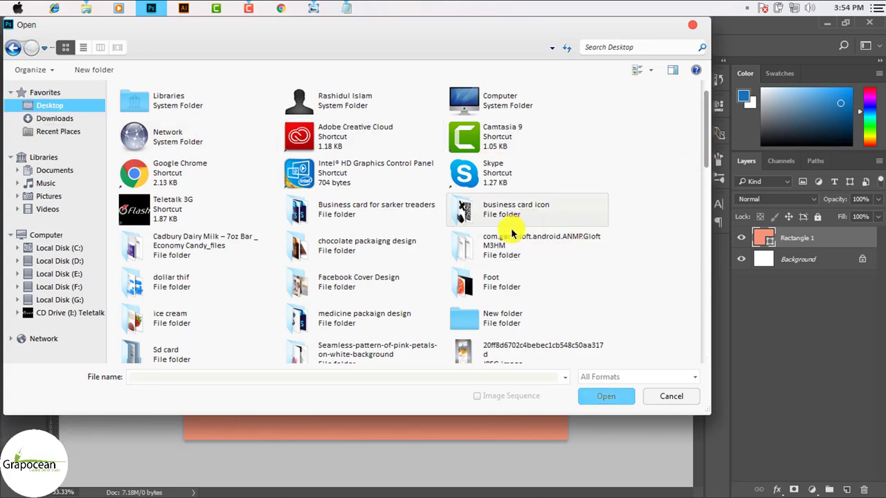
double_click(173, 323)
left_click_drag(320, 210, 160, 122)
left_click(214, 135)
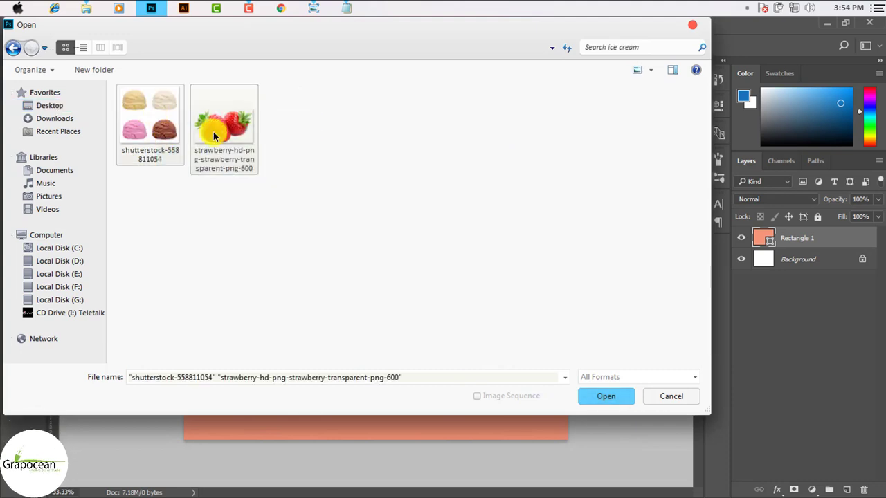
left_click(597, 393)
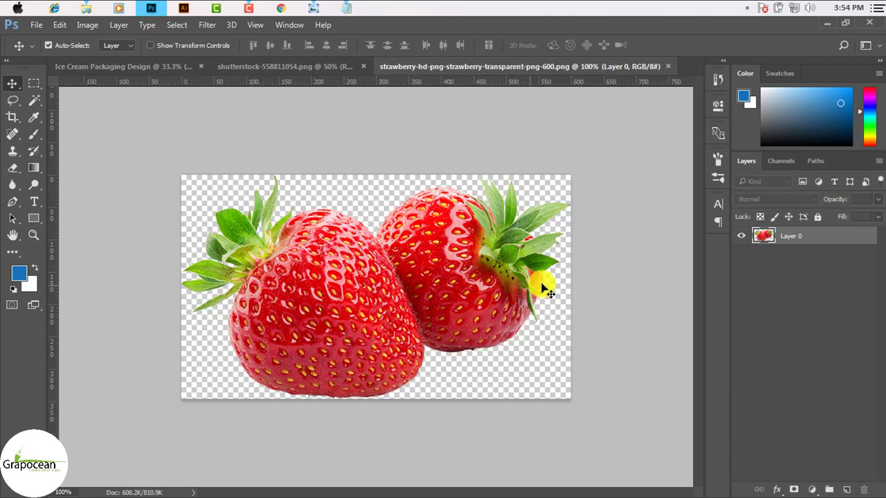
left_click(305, 68)
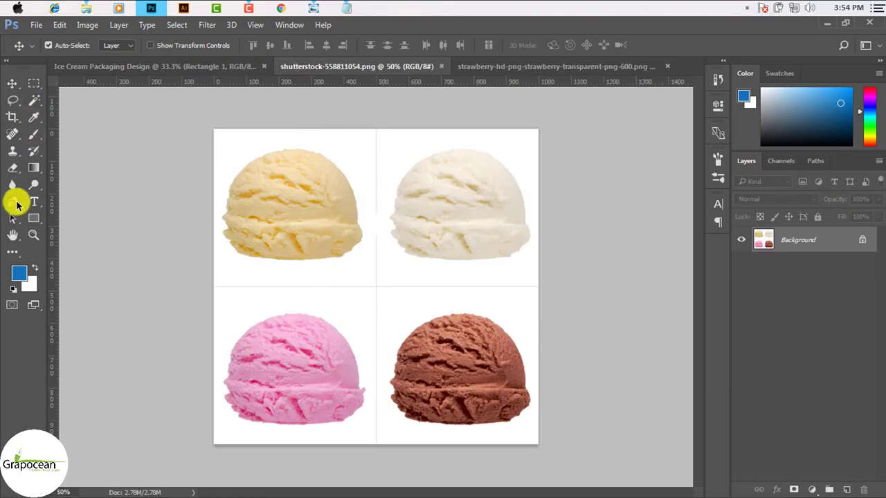
- Marquee-select the pink scoop's quarter of the four-scoop photo
left_click(13, 201)
scroll(253, 432, "up", 2)
scroll(187, 410, "up", 3)
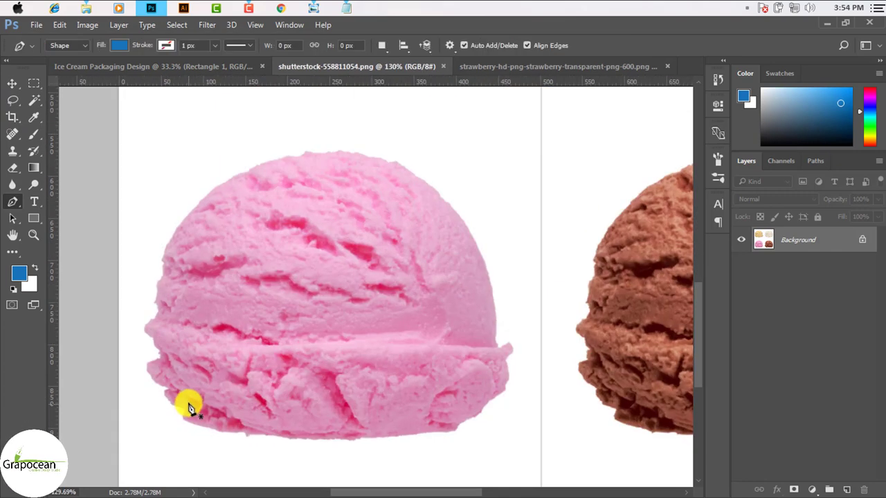
scroll(190, 409, "down", 3)
scroll(134, 185, "down", 2)
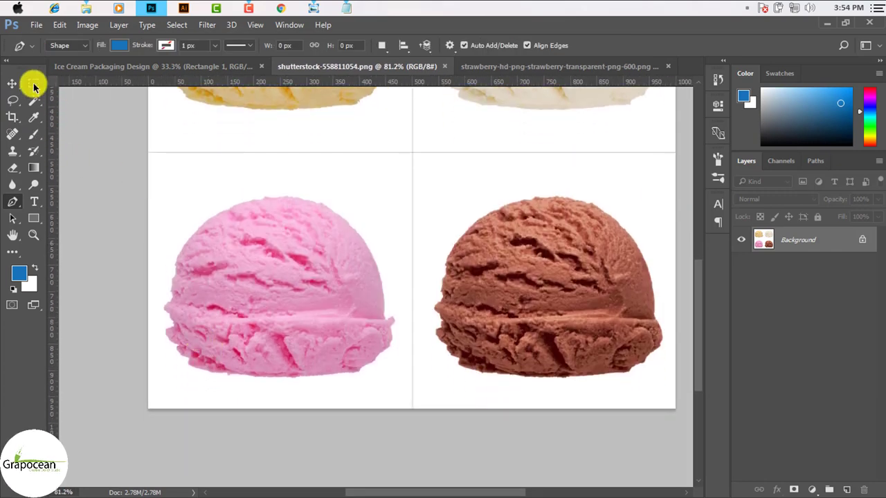
key("m")
left_click_drag(150, 153, 409, 429)
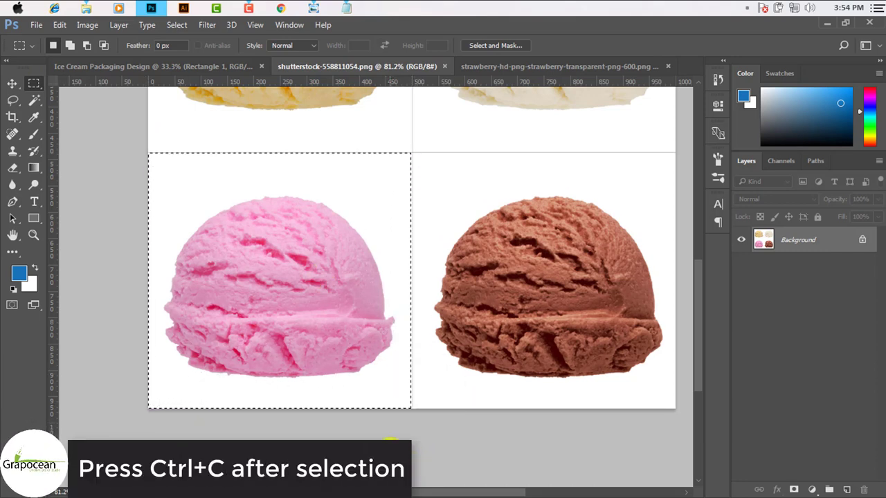
- Paste the pink scoop onto a new empty layer in the packaging design
left_click(144, 66)
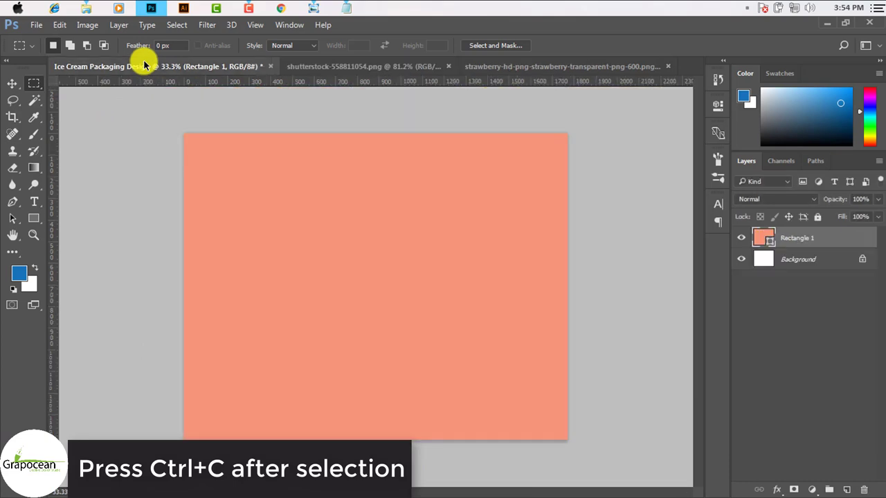
left_click(593, 66)
left_click(284, 67)
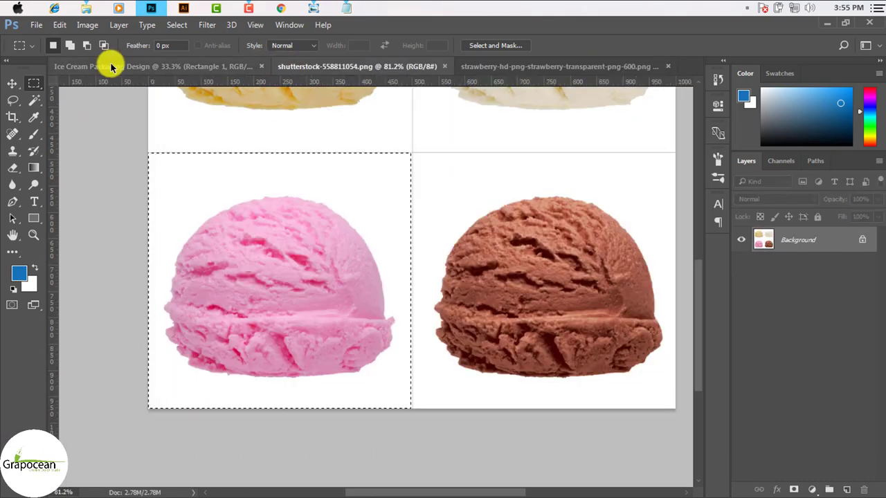
left_click(111, 65)
key("ctrl+shift+alt+n")
key("ctrl+v")
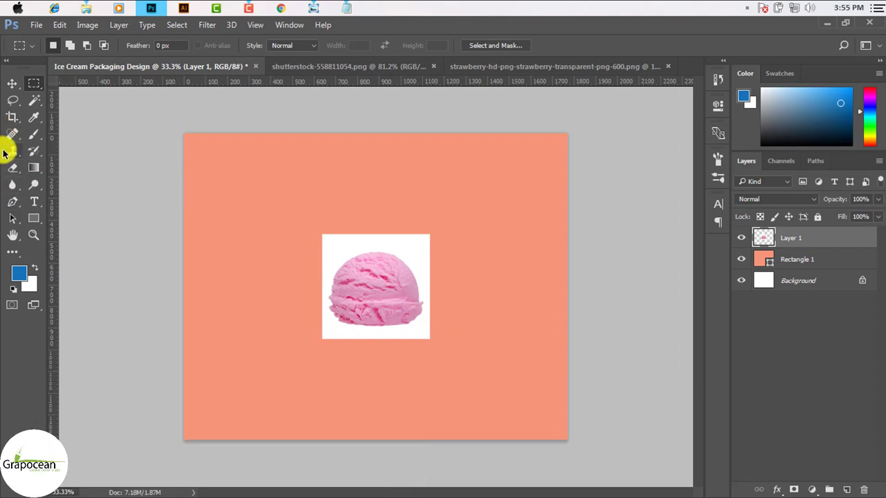
- Select the white surroundings by colour and delete them from around the scoop
left_click(34, 101)
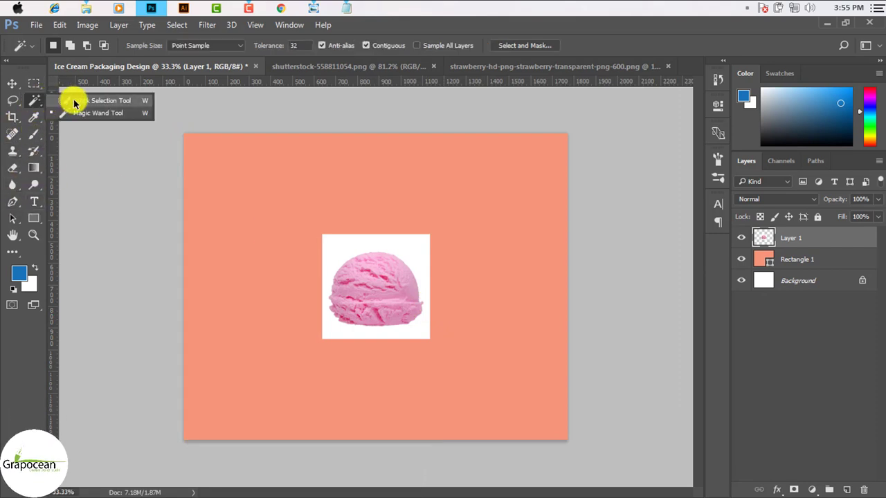
left_click(95, 112)
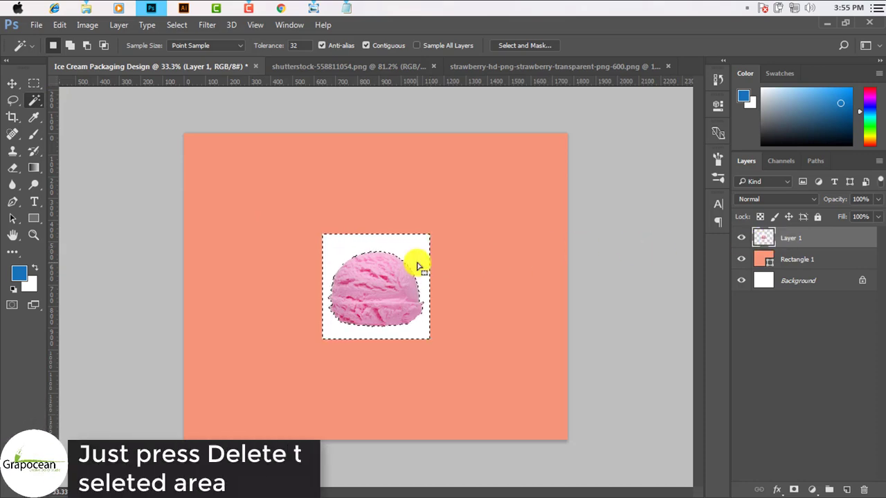
key("Delete")
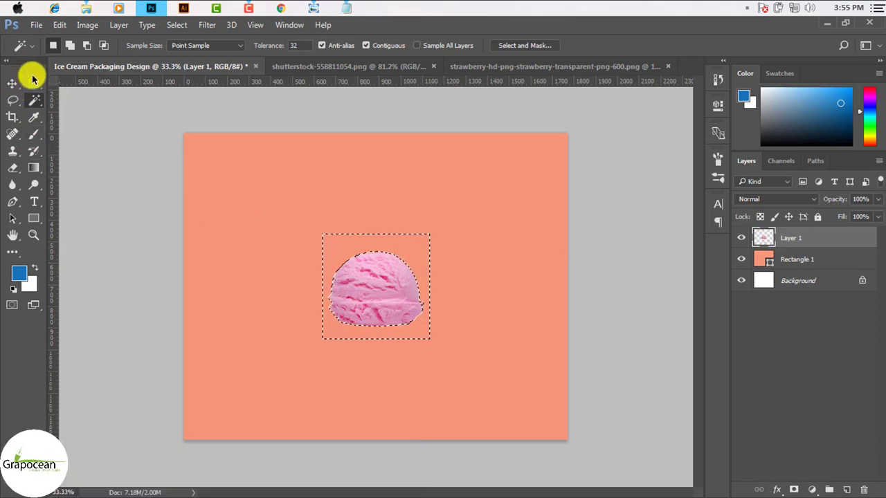
left_click(34, 83)
left_click(239, 227)
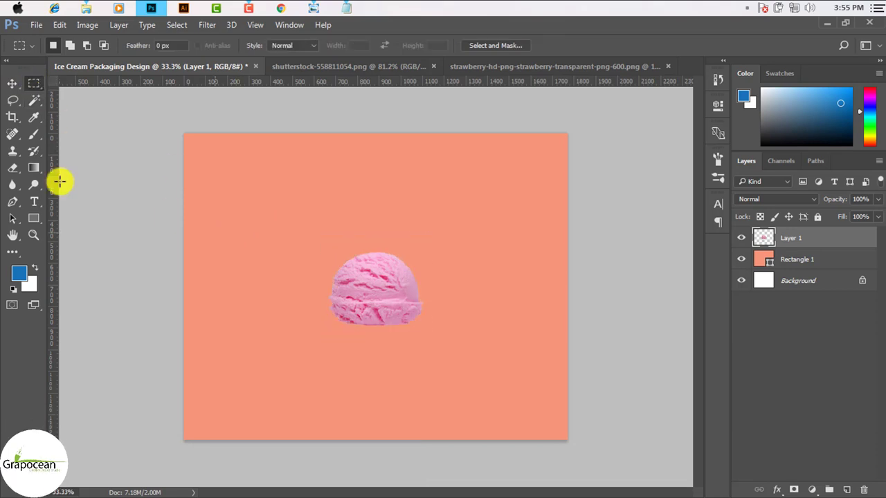
- Enlarge the scoop to about 178.5% and move it to the lower right
left_click(15, 88)
scroll(395, 296, "up", 3)
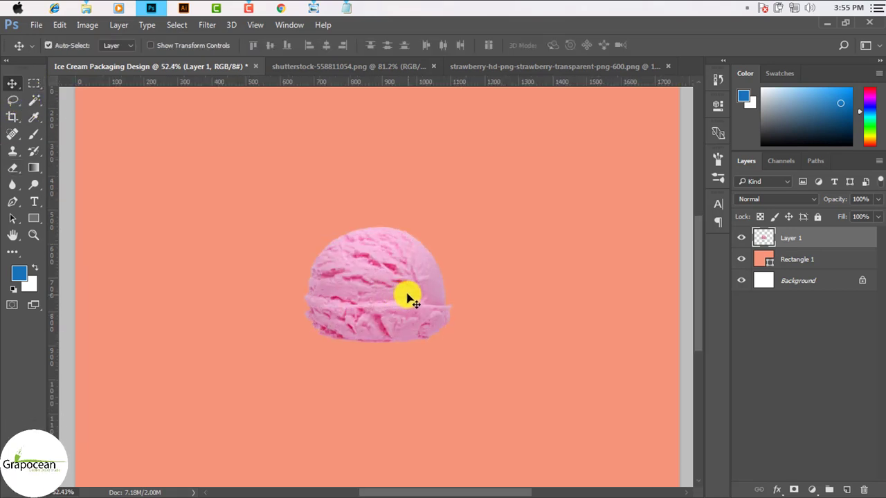
scroll(407, 302, "down", 3)
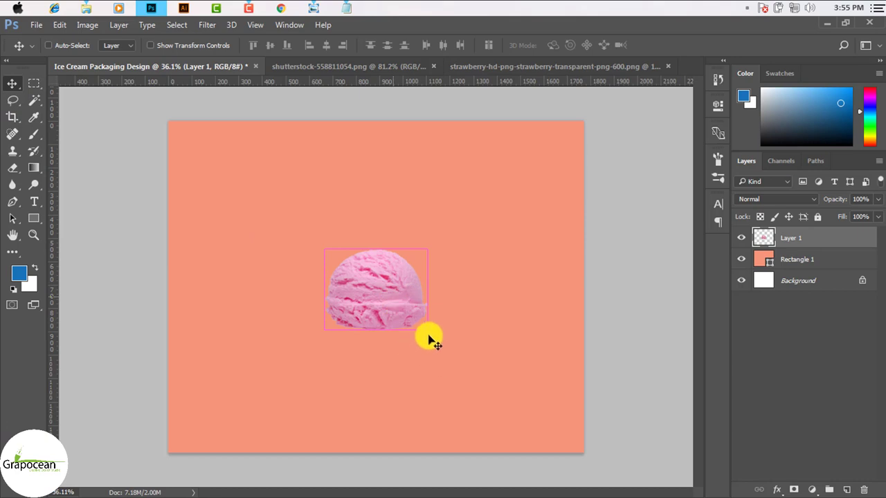
key("ctrl+t")
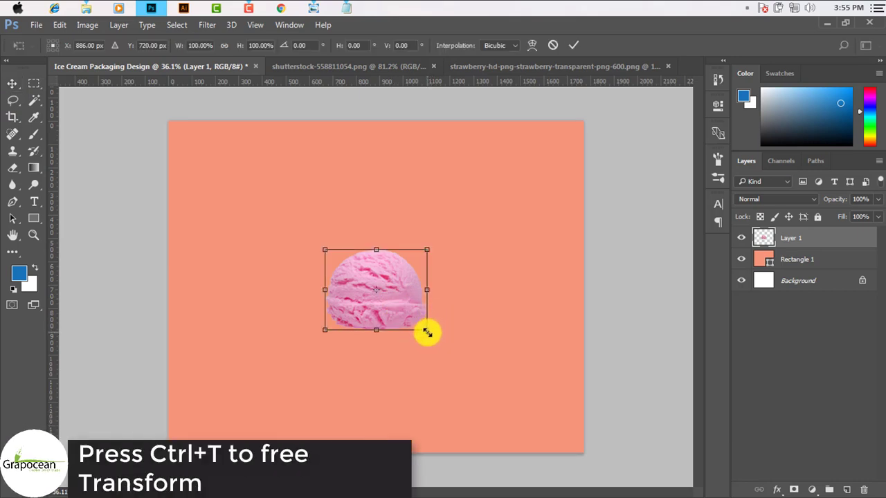
left_click_drag(428, 332, 469, 358)
mouse_move(420, 303)
left_mouse_down()
mouse_move(507, 402)
mouse_move(487, 396)
left_mouse_up()
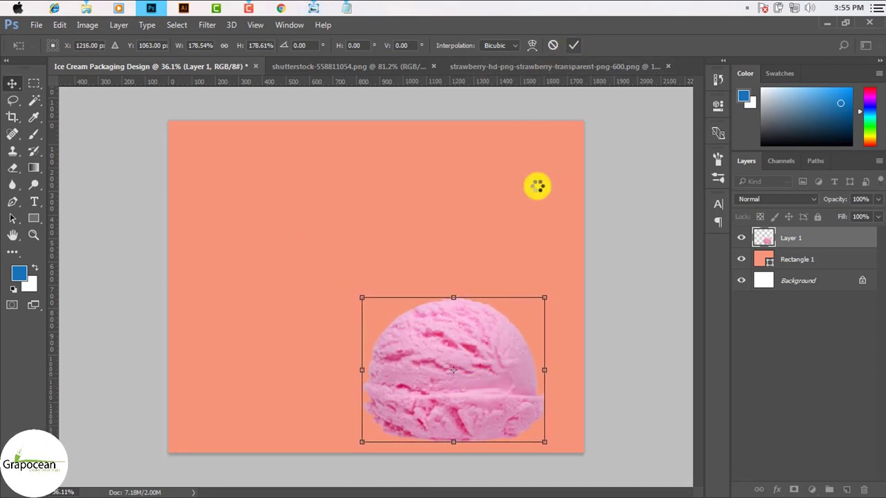
key("Return")
left_click(385, 228)
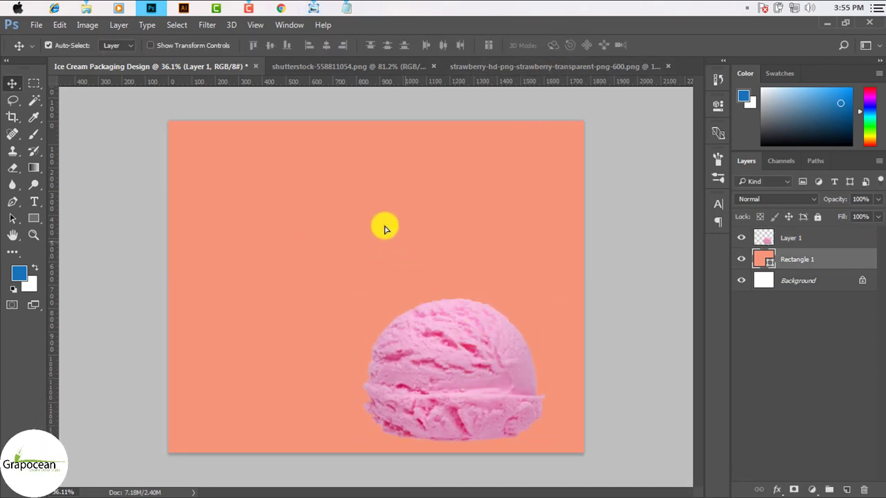
- Recolour Rectangle 1 to muted pink d780ab sampled from the scoop with the eyedropper
double_click(763, 259)
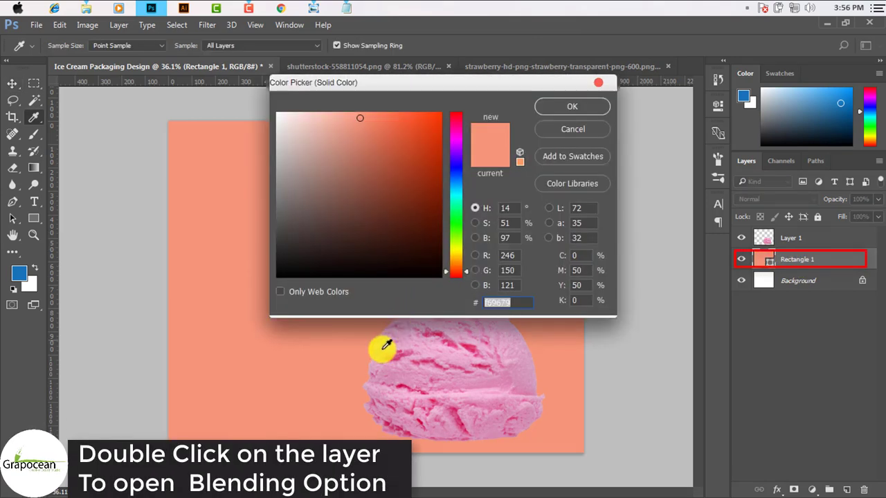
left_click(410, 356)
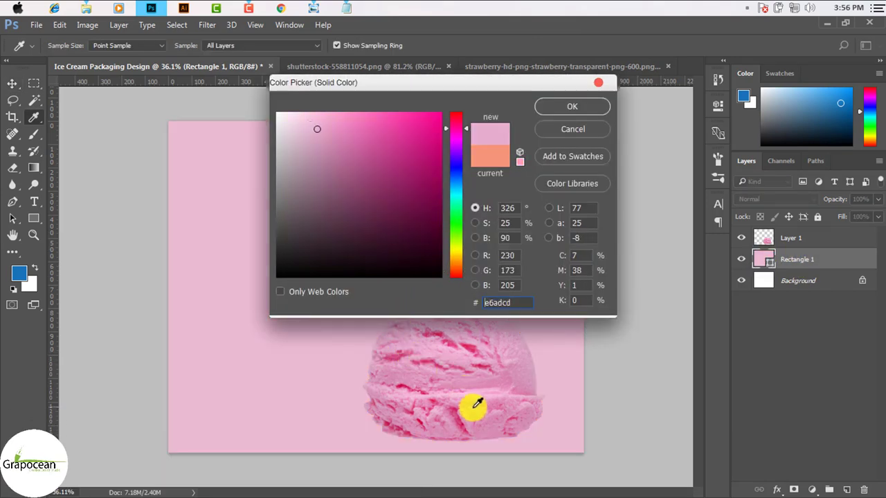
left_click(448, 344)
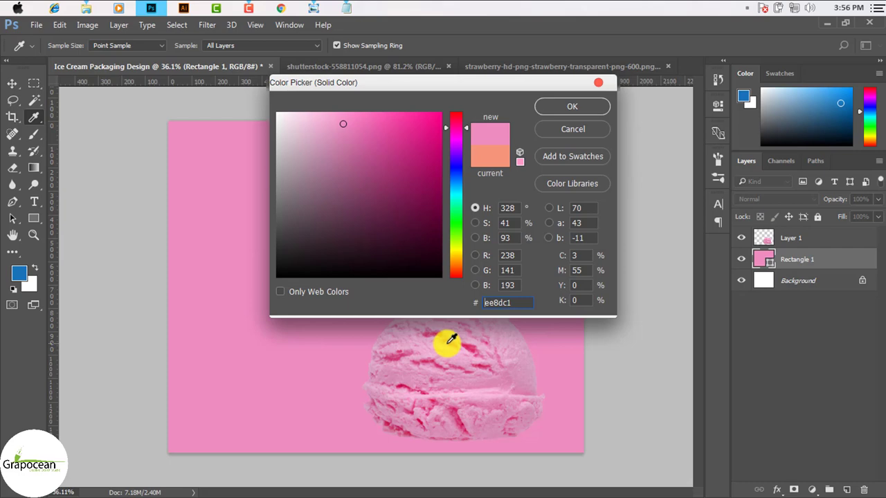
mouse_move(537, 82)
left_mouse_down()
mouse_move(884, 142)
mouse_move(601, 119)
left_mouse_up()
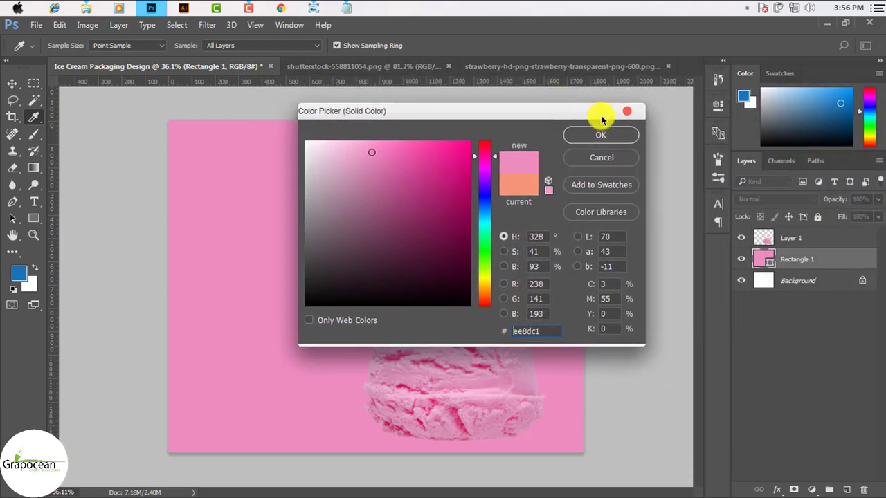
left_click(399, 142)
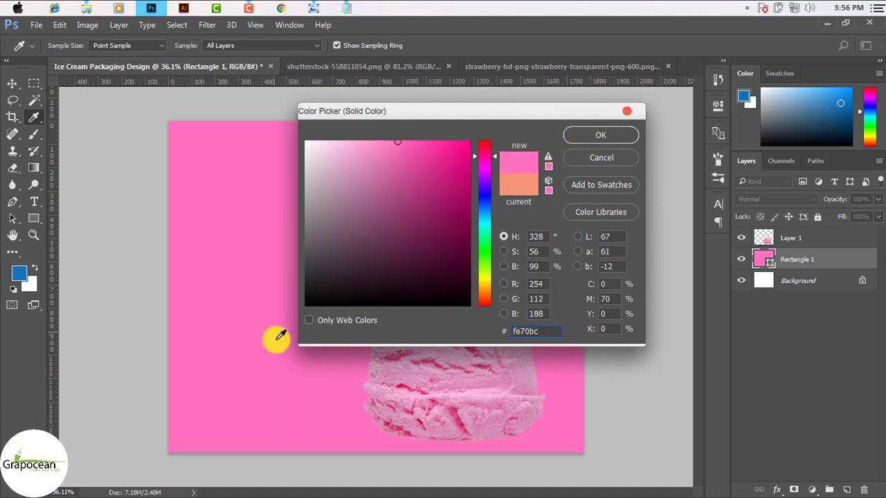
left_click(426, 390)
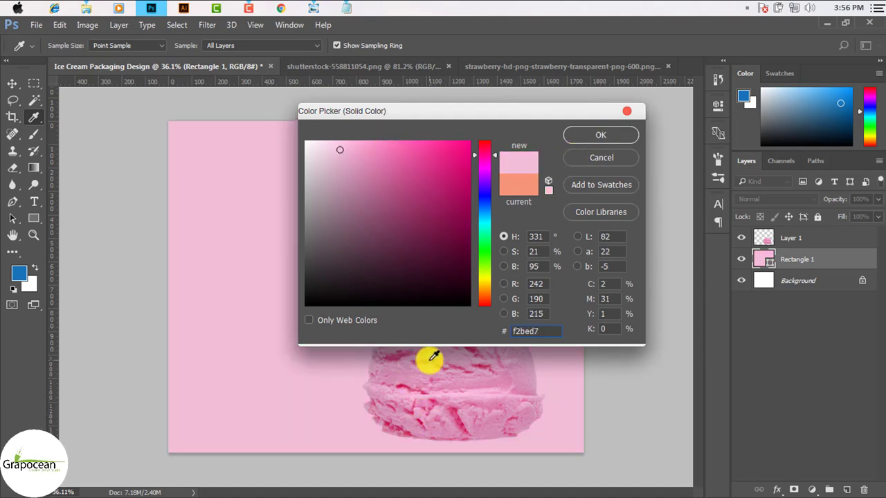
left_click(430, 363)
left_click(462, 433)
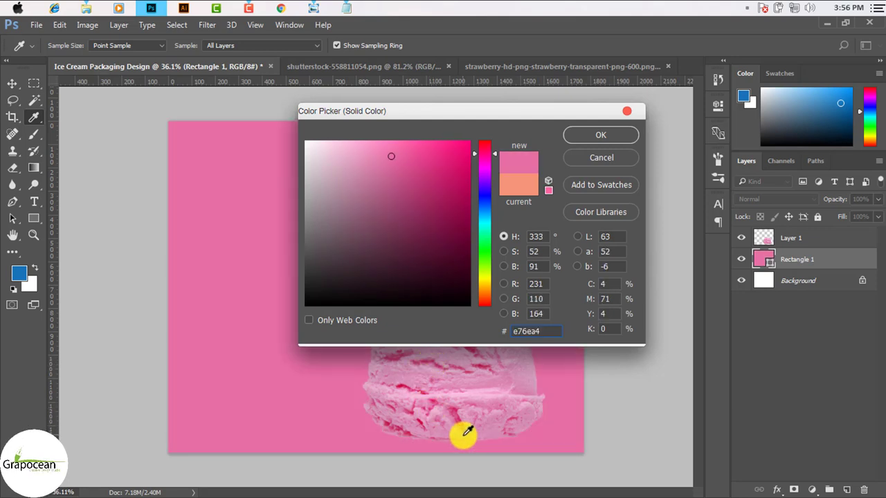
left_click(601, 136)
scroll(494, 342, "down", 3)
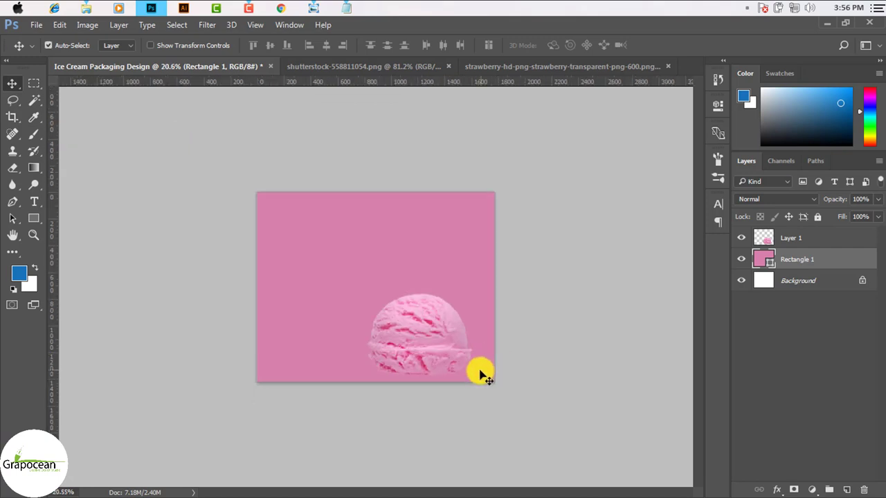
scroll(481, 370, "up", 3)
scroll(457, 381, "up", 2)
scroll(470, 374, "down", 1)
scroll(475, 364, "down", 2)
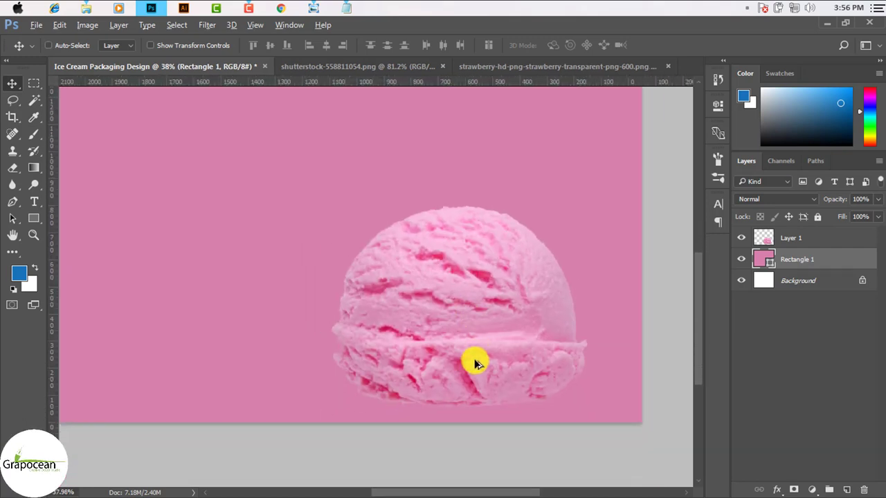
scroll(475, 362, "down", 2)
scroll(477, 364, "down", 1)
scroll(468, 373, "down", 2)
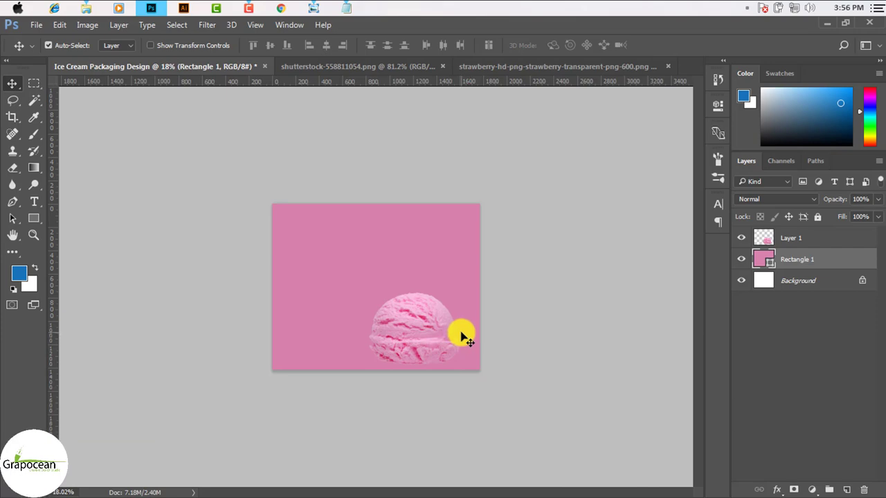
- Open the strawberry PNG from the ice cream folder
left_click(38, 25)
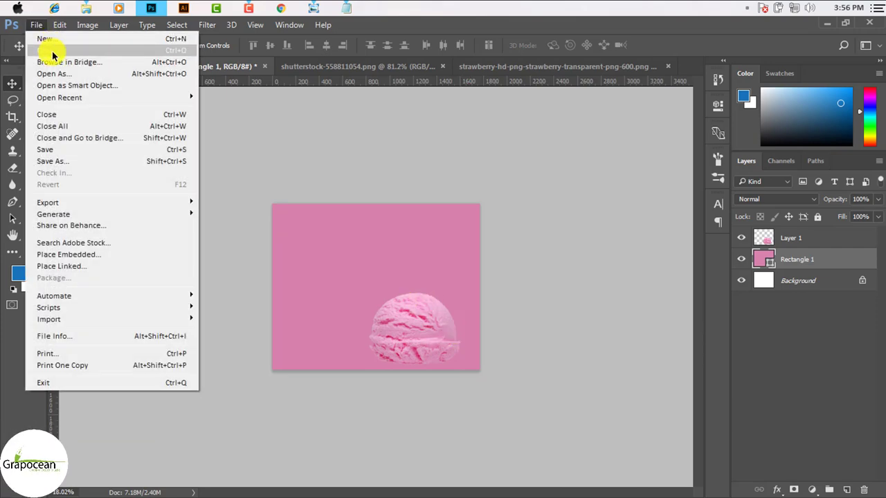
left_click(50, 49)
left_click(224, 123)
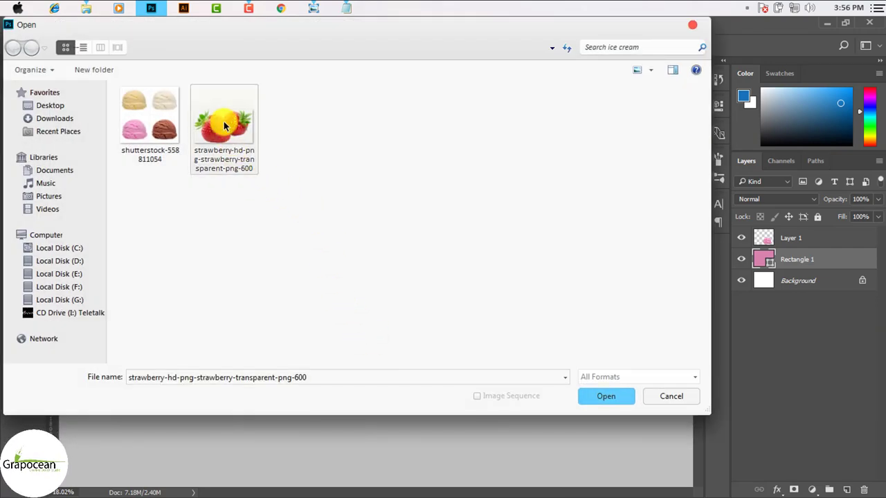
left_click(600, 398)
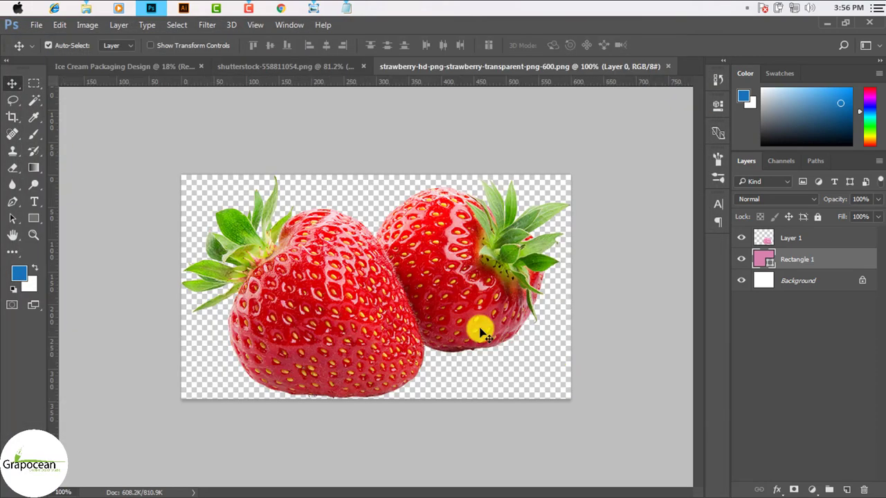
- Drag the strawberries into the design and slide them beside the scoop
mouse_move(468, 277)
left_mouse_down()
mouse_move(172, 116)
mouse_move(374, 299)
mouse_move(360, 335)
mouse_move(367, 342)
mouse_move(349, 339)
left_mouse_up()
left_click_drag(451, 346, 459, 346)
left_click_drag(457, 339, 467, 340)
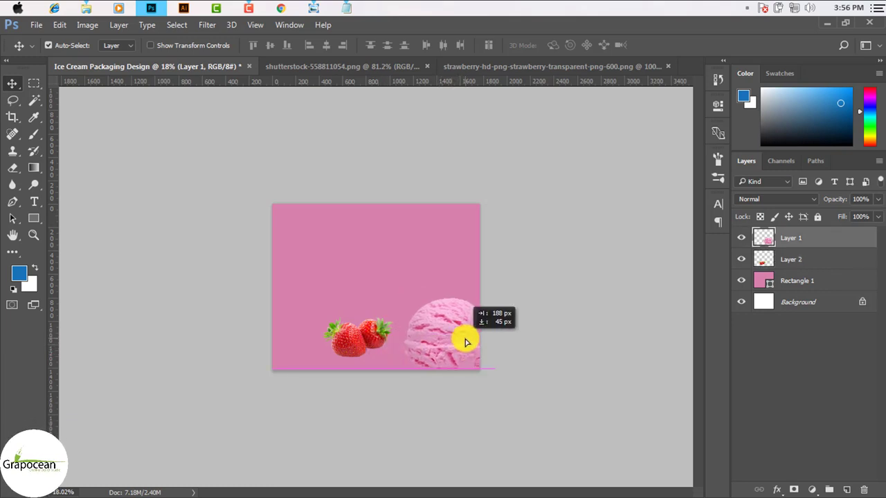
mouse_move(367, 340)
left_mouse_down()
mouse_move(403, 342)
mouse_move(452, 319)
mouse_move(440, 328)
left_mouse_up()
- Rotate the strawberries to tilt them
key("ctrl+t")
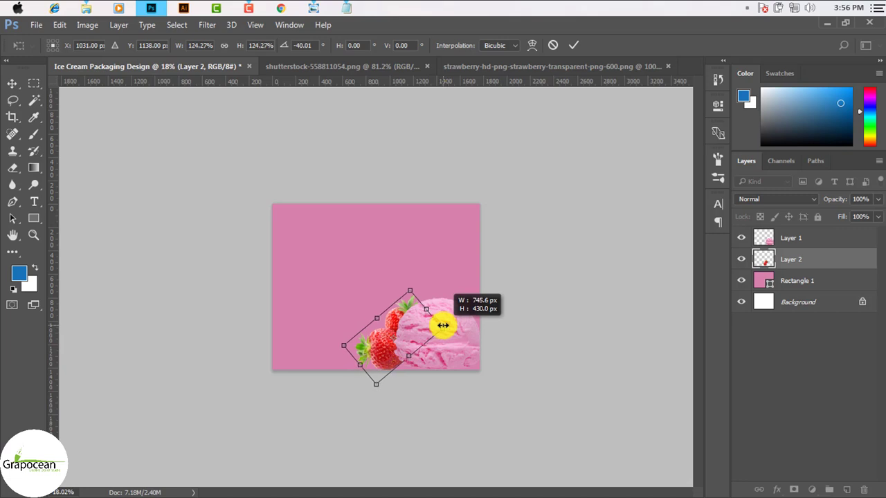
key("Return")
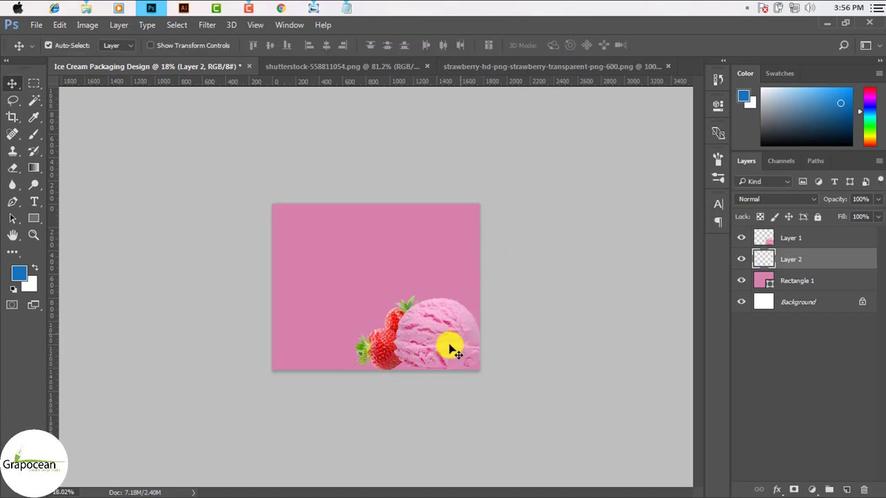
scroll(454, 336, "up", 2)
scroll(457, 329, "up", 2)
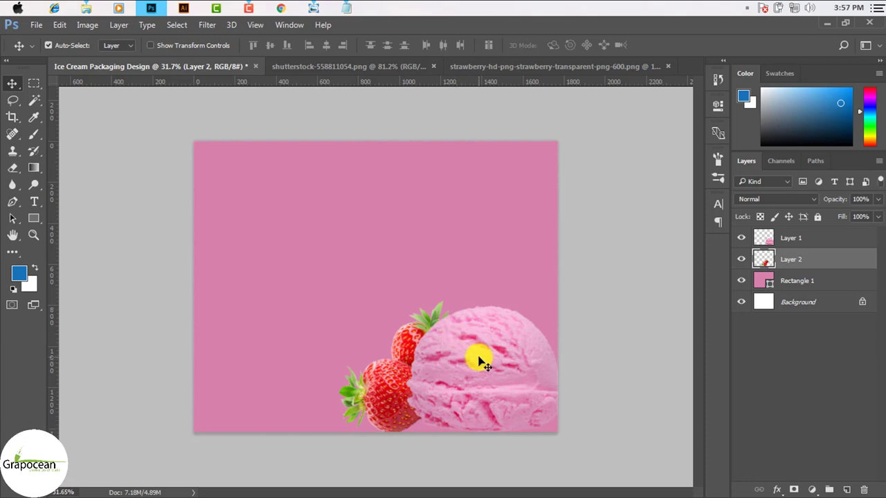
scroll(477, 358, "down", 1)
scroll(475, 361, "up", 1)
scroll(499, 373, "up", 2)
- Enlarge the scoop slightly and tuck the strawberries against its left side
left_click(529, 386)
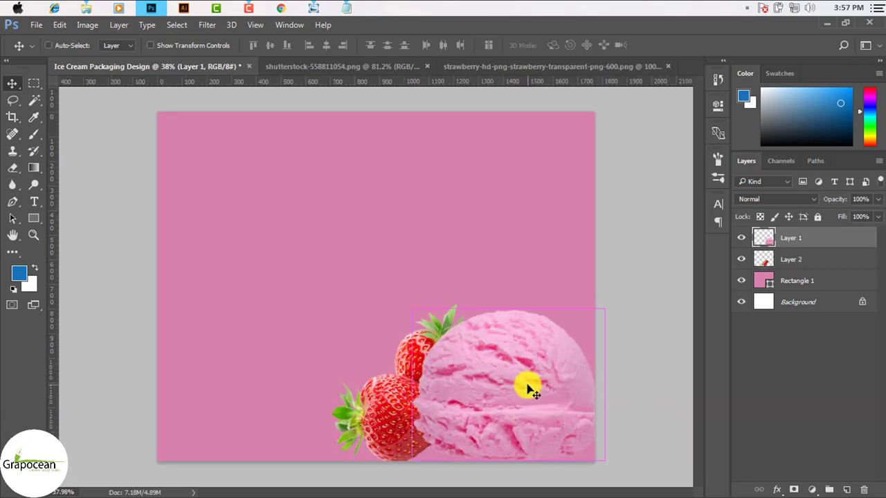
key("ctrl+t")
left_click_drag(605, 463, 637, 481)
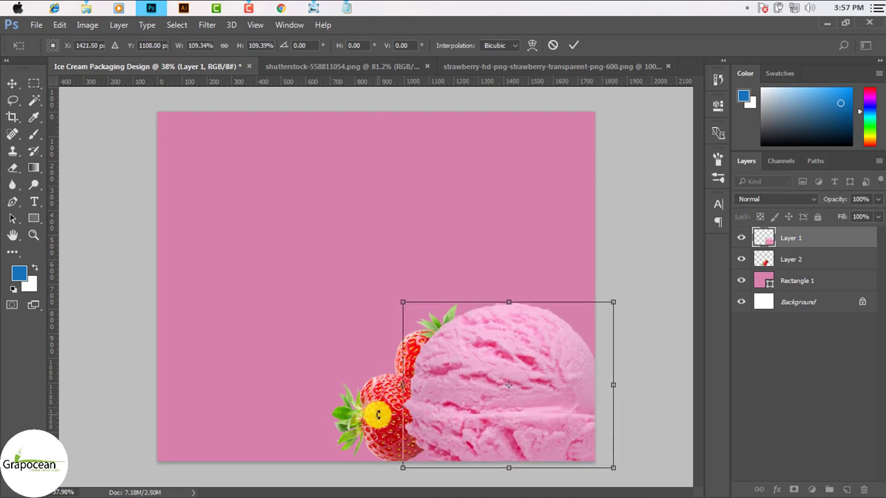
key("Return")
left_click_drag(395, 399, 374, 382)
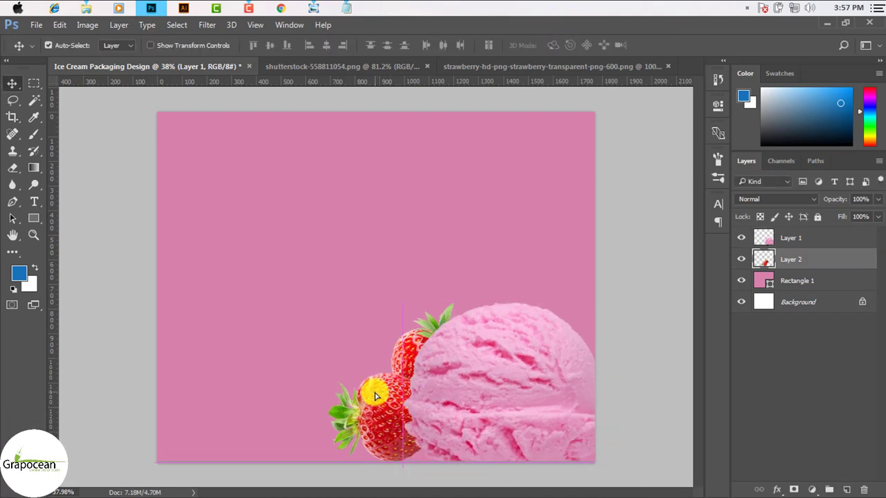
left_click_drag(498, 421, 488, 422)
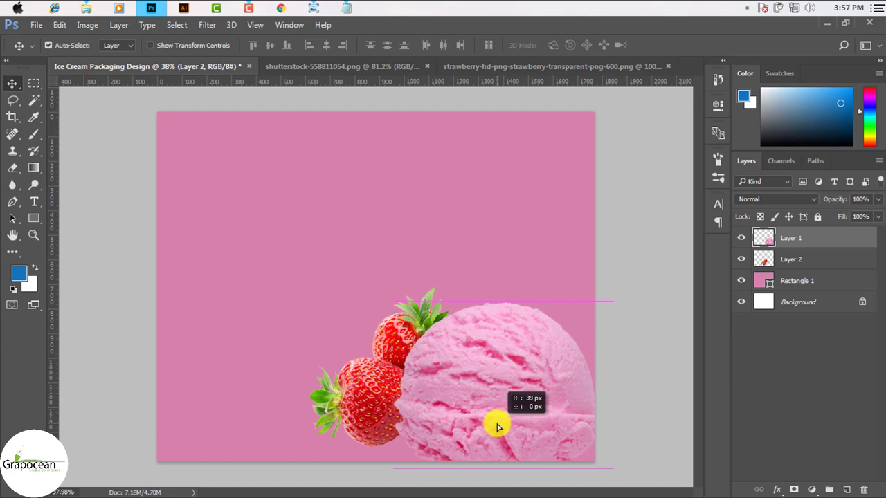
- Set the brush to the 464 hair-like tip at 1811 px, test a pink swirl, undo it
left_click(33, 140)
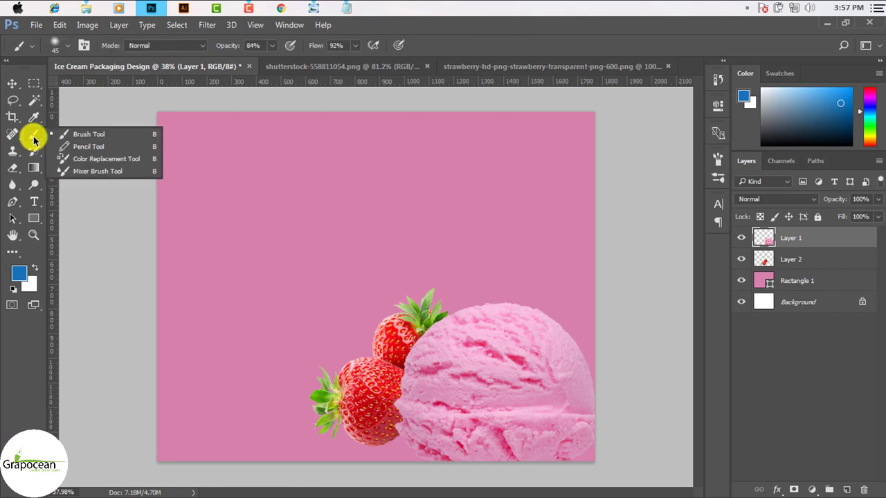
left_click(74, 133)
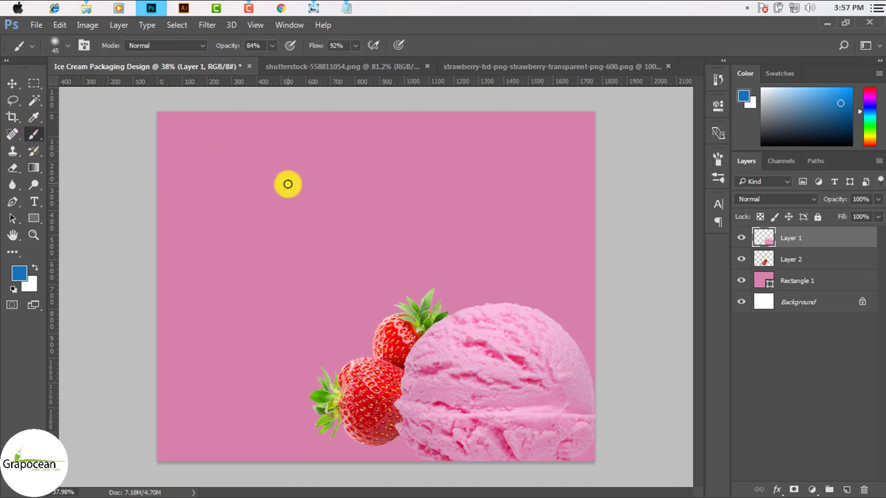
left_click(32, 136)
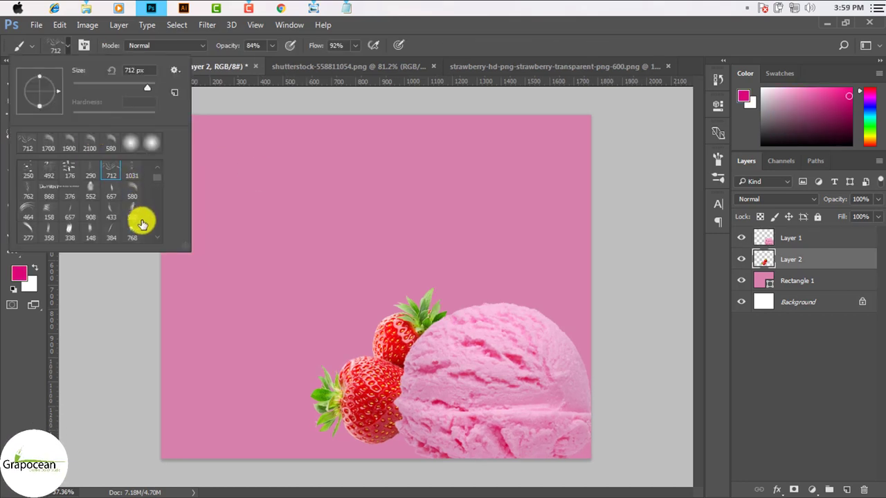
left_click(28, 207)
left_click_drag(266, 239, 322, 256)
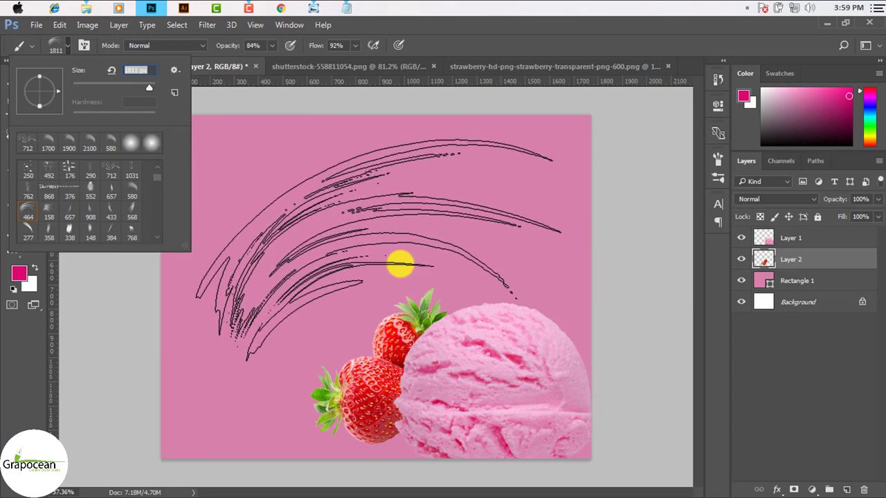
left_click(395, 259)
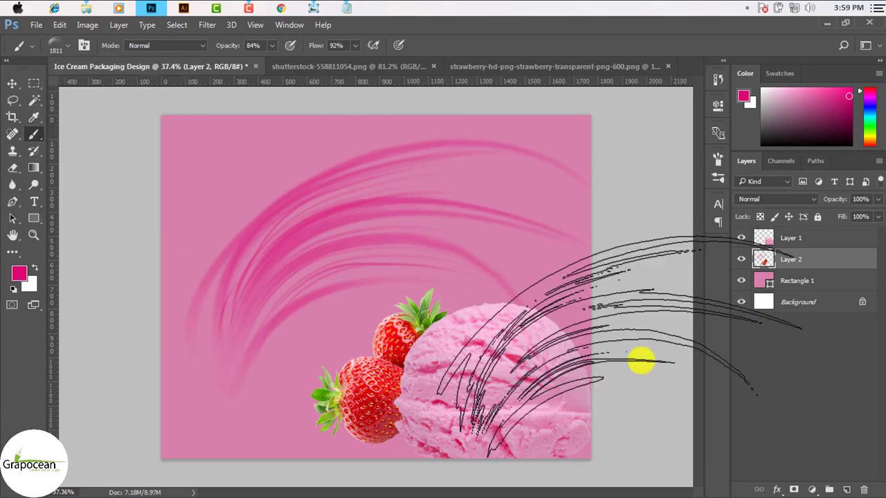
key("ctrl+z")
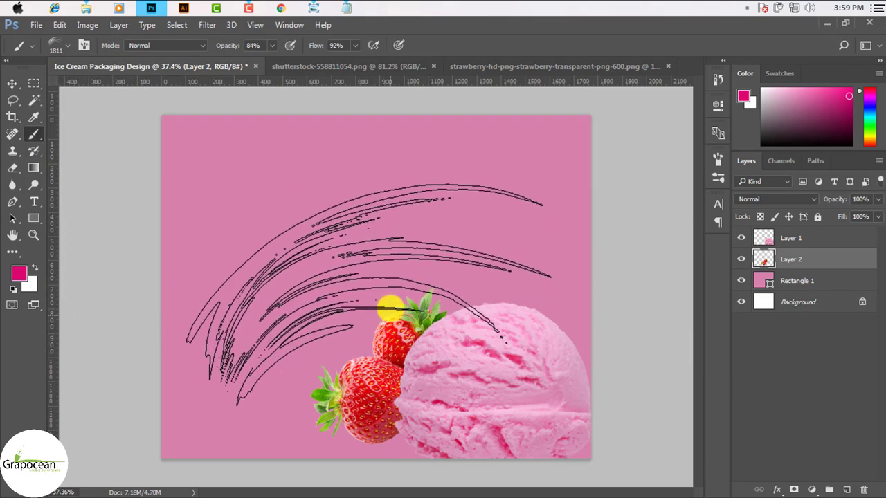
- Rotate the brush tip angle and stamp a pink swirl above the strawberries
right_click(398, 267)
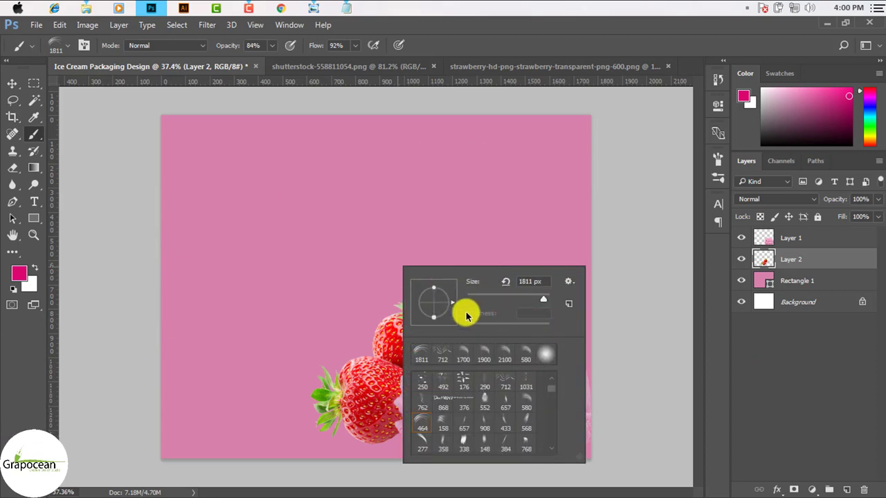
left_click_drag(444, 294, 454, 299)
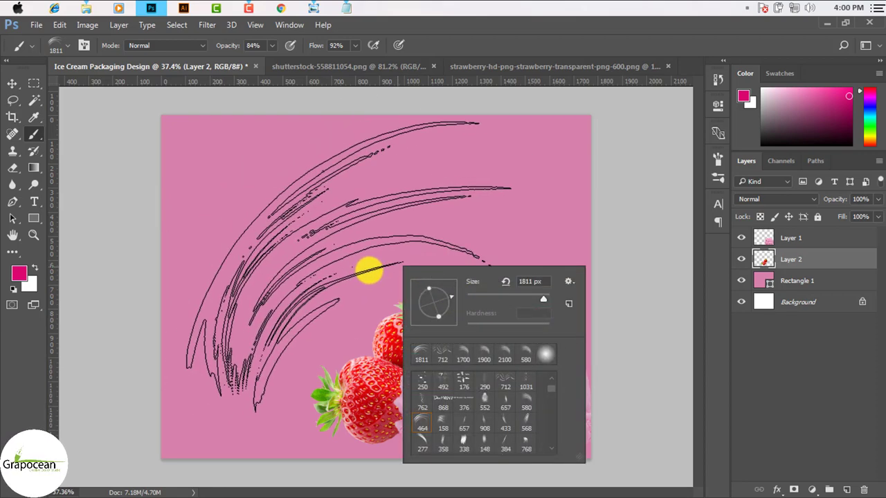
left_click(369, 271)
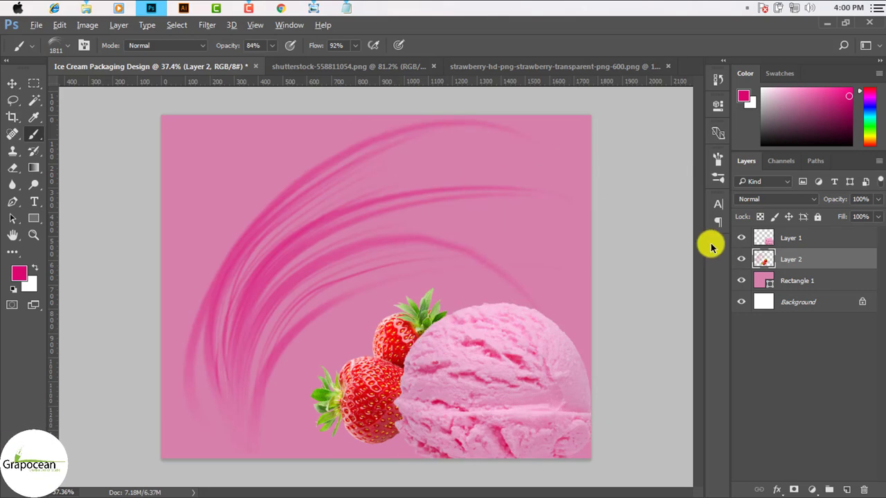
key("ctrl+minus")
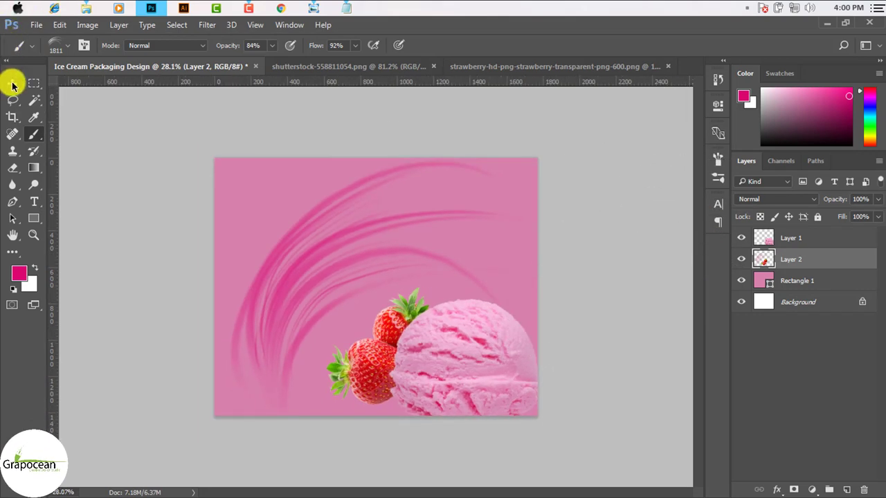
- Undo the painted swirl strokes and add an empty Layer 3 above Layer 2
left_click(12, 83)
key("ctrl+plus")
left_click_drag(274, 307, 277, 307)
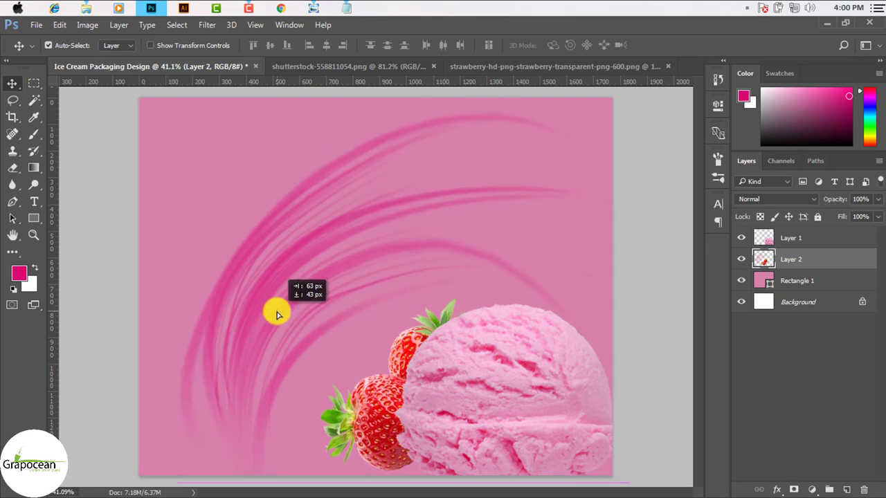
key("ctrl+z")
key("ctrl+alt+z")
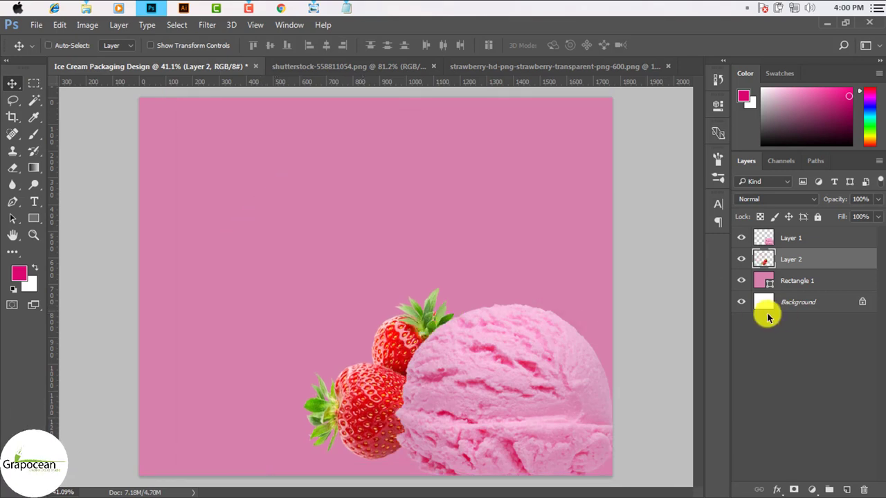
left_click(846, 489)
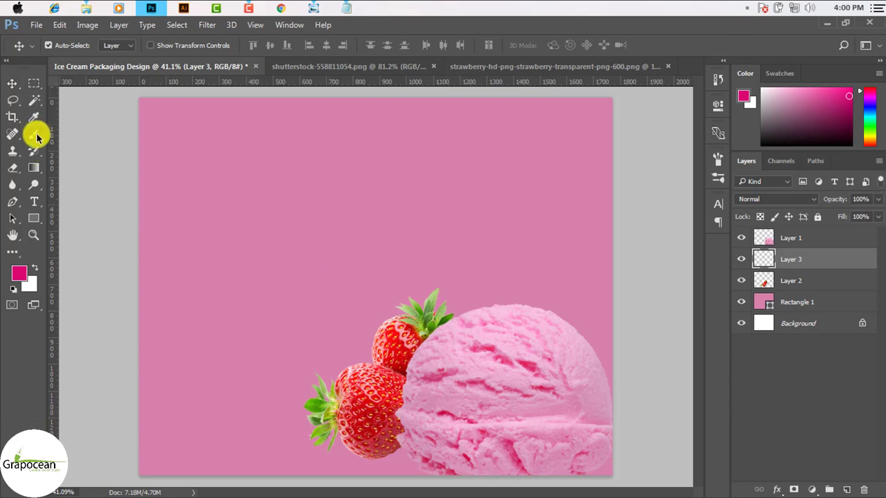
- Paint pink hair-like swirl strokes above the strawberries and scoop
left_click(34, 134)
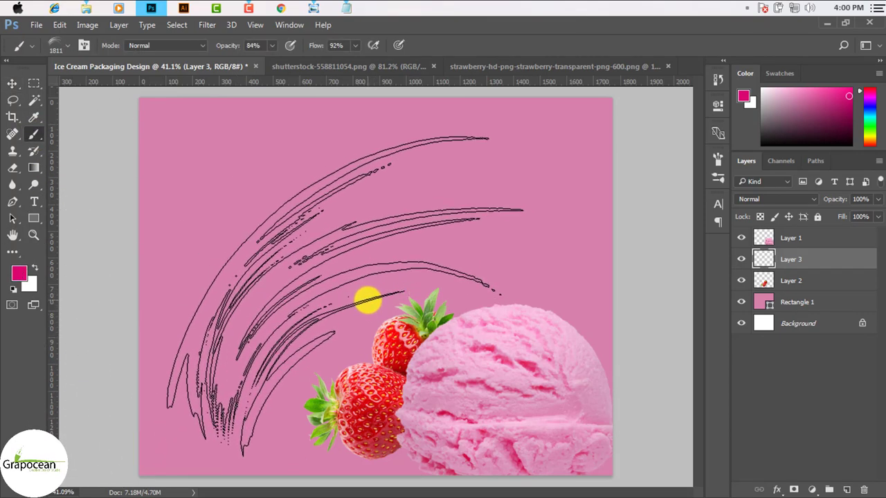
left_click_drag(362, 296, 350, 311)
scroll(453, 243, "down", 2)
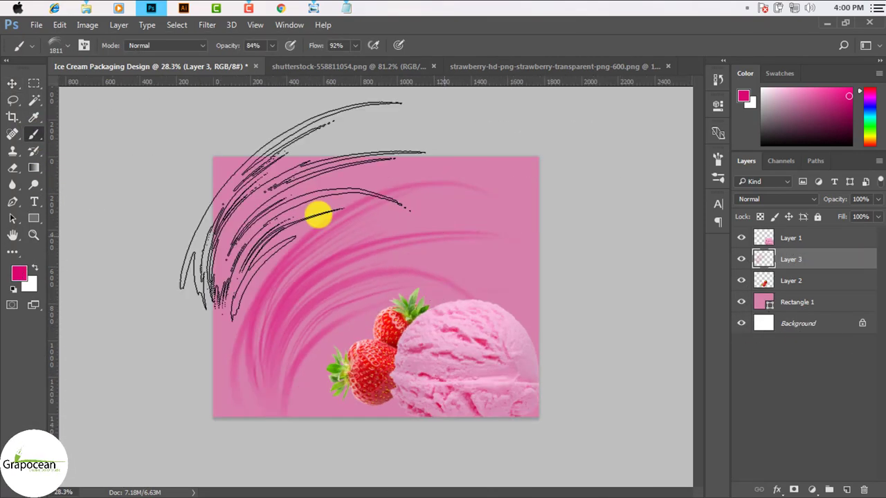
- Set Layer 3's blend mode to Darker Color after trying several modes
left_click(14, 84)
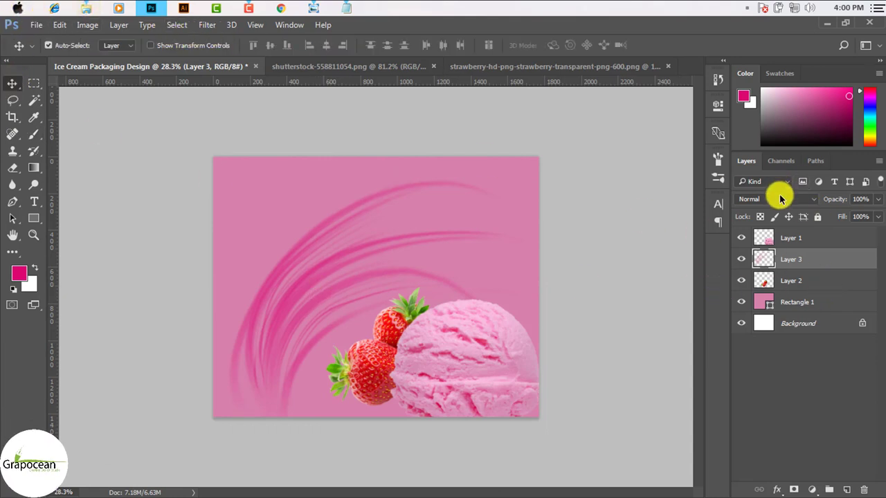
left_click(779, 198)
left_click(758, 250)
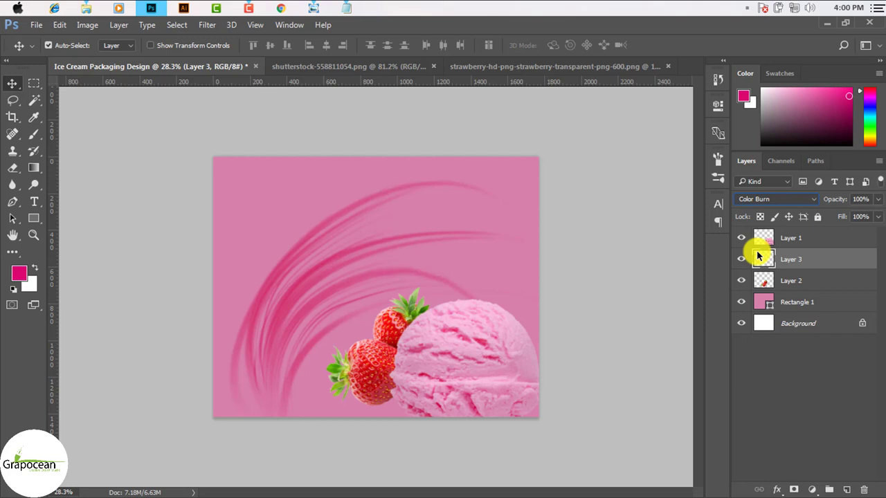
key("Down")
key("Down")
key("Down")
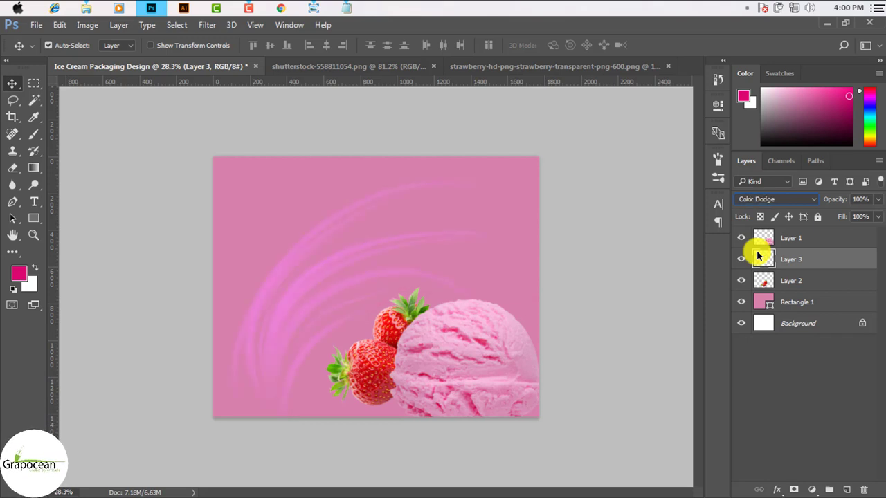
key("Down")
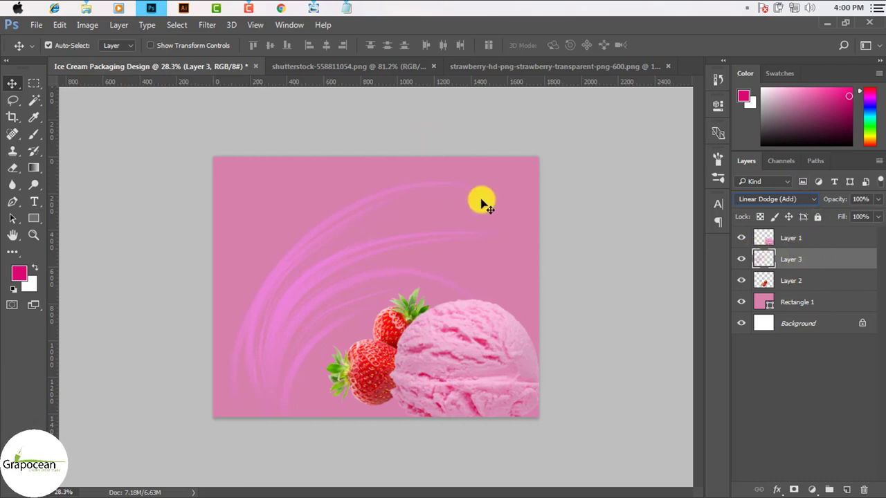
key("Up")
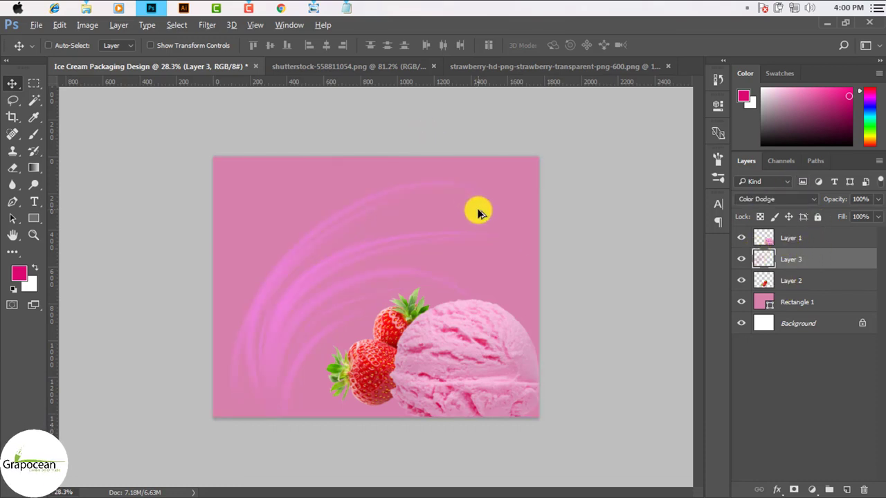
key("Up")
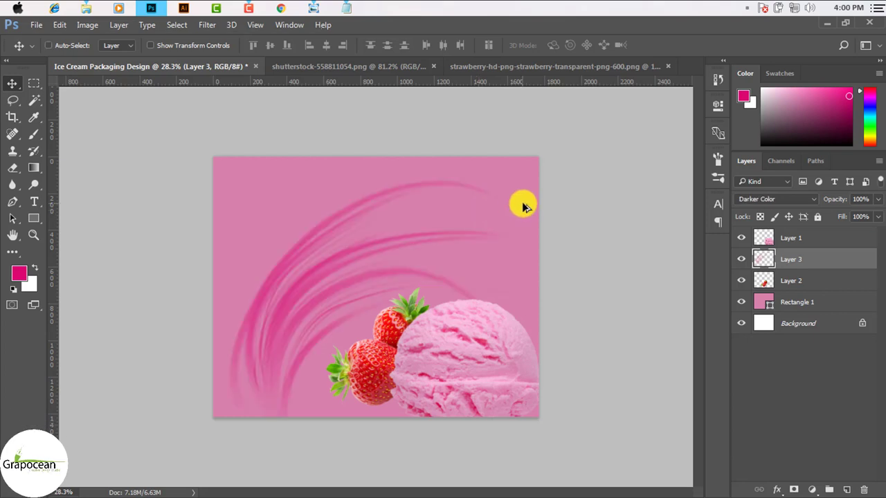
scroll(527, 211, "down", 2)
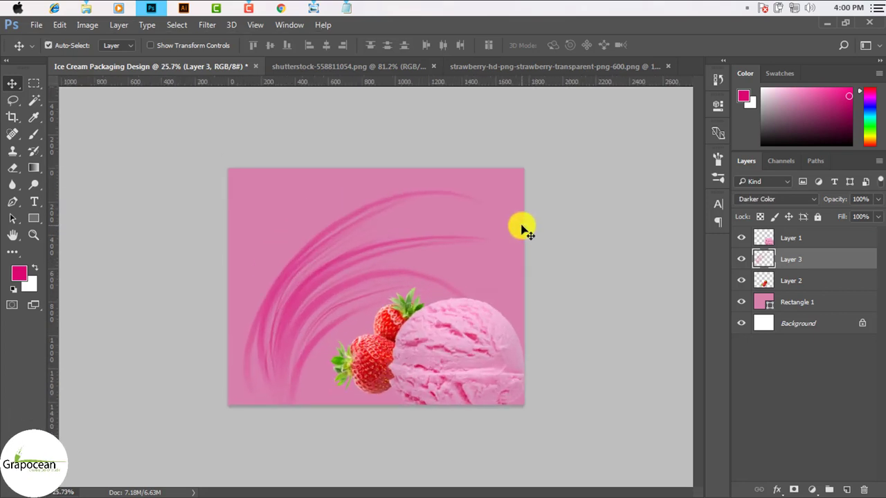
scroll(485, 298, "up", 3)
scroll(472, 275, "down", 2)
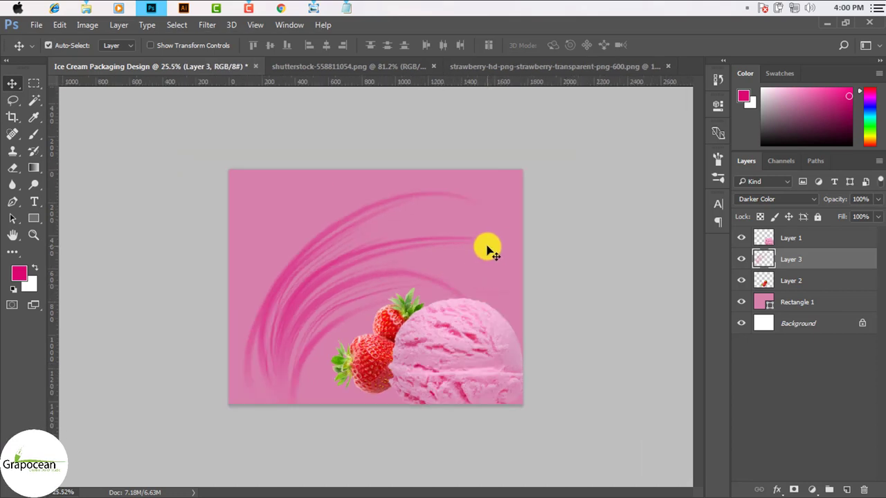
- Draw a magenta rectangle near the top of the design and nudge it right
left_click(33, 218)
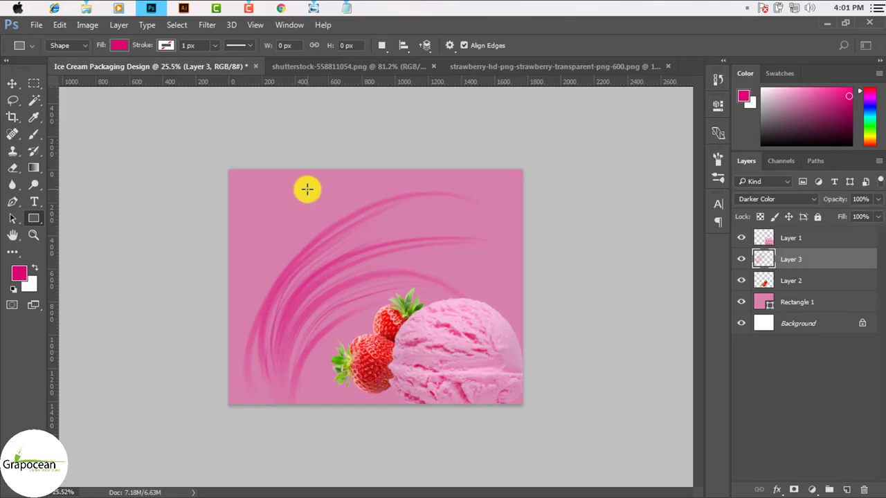
left_click_drag(309, 189, 422, 232)
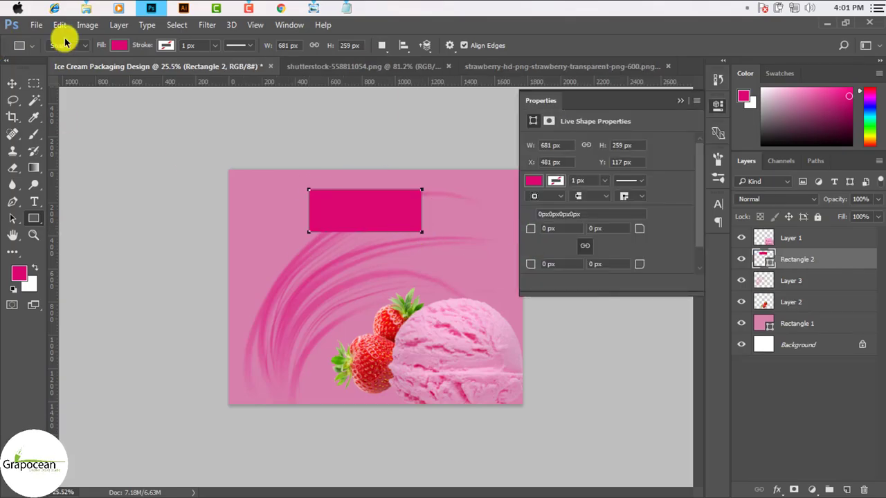
left_click(682, 104)
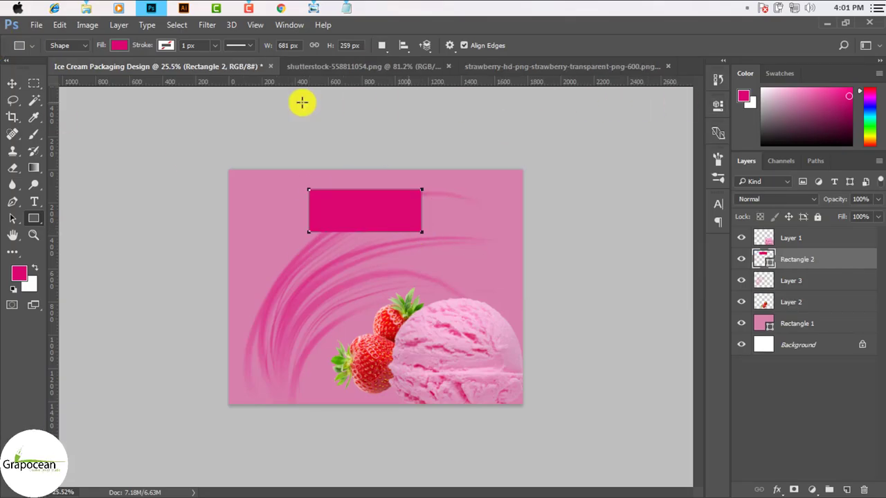
left_click(13, 84)
left_click_drag(381, 220, 393, 220)
left_click(397, 222)
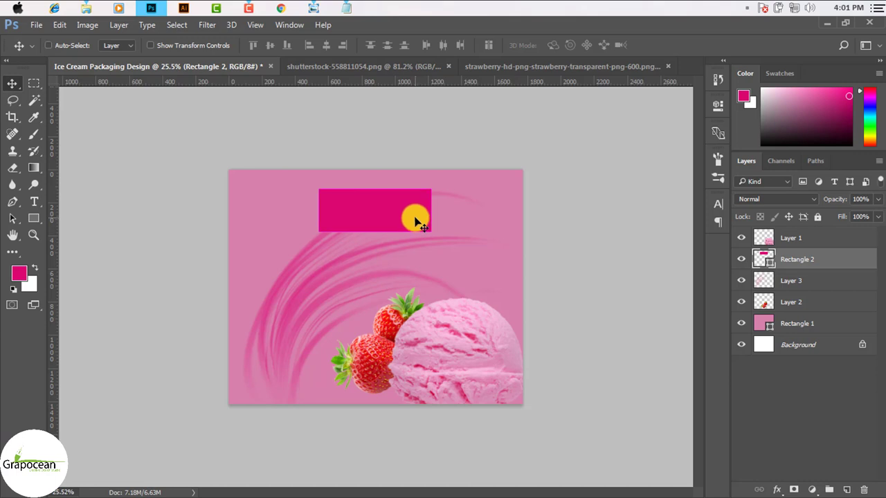
- Stretch the rectangle wider and taller, then warp it into a slightly bulging banner
key("ctrl+t")
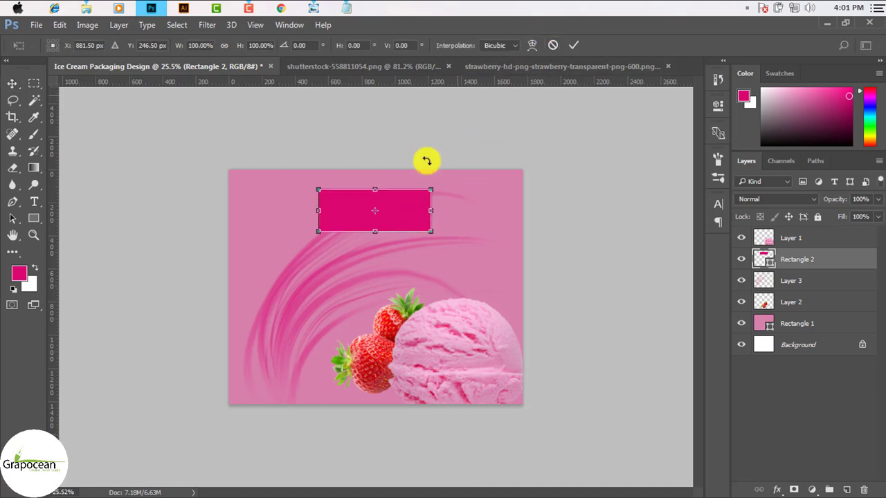
left_click_drag(430, 210, 436, 213)
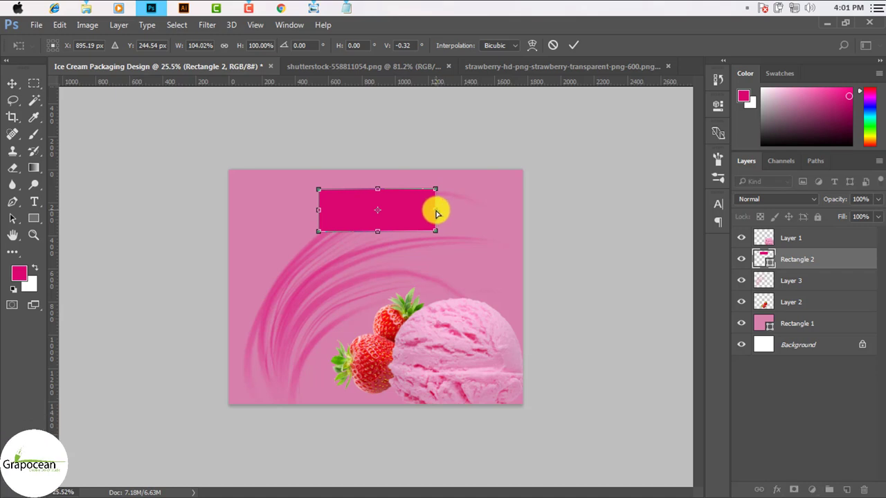
left_click_drag(439, 215, 444, 216)
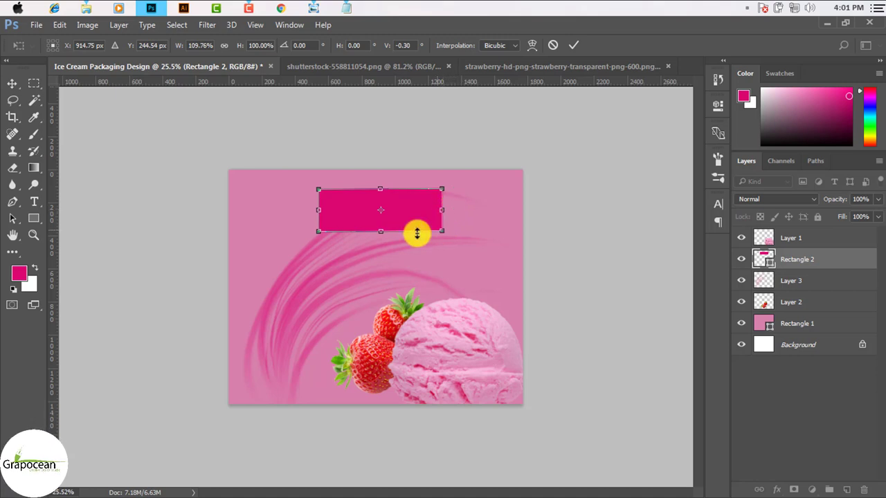
left_click_drag(381, 237, 382, 240)
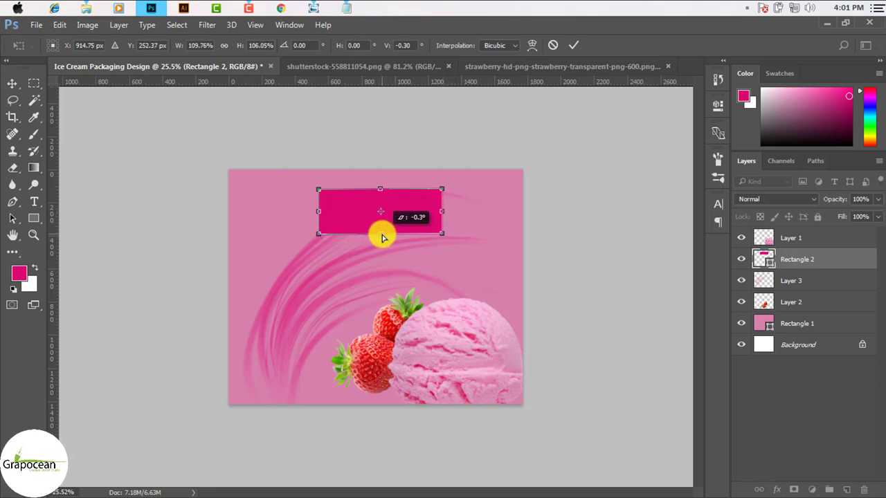
left_click(532, 47)
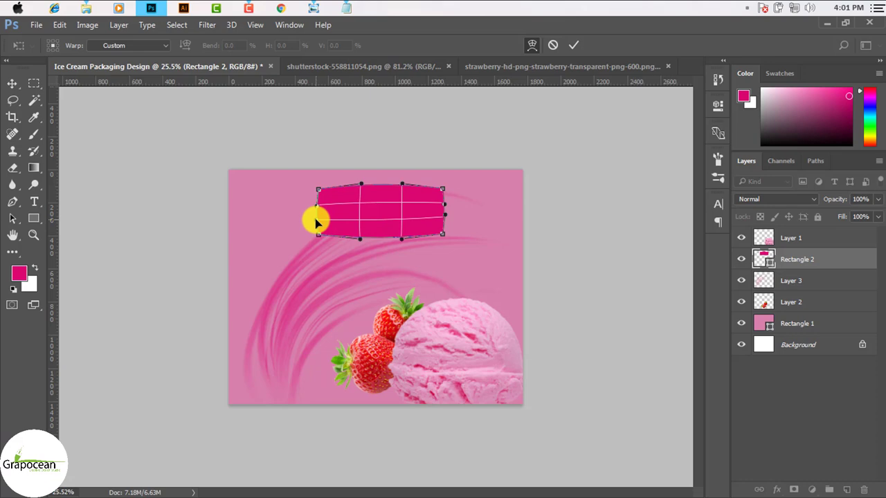
left_click(574, 45)
- Zoom out and open Blending Options for the Rectangle 2 banner layer
key("ctrl+minus")
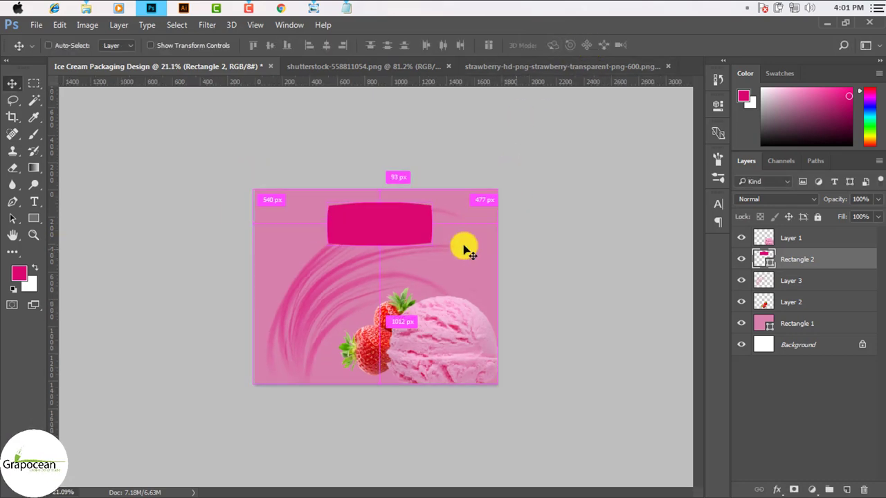
right_click(801, 259)
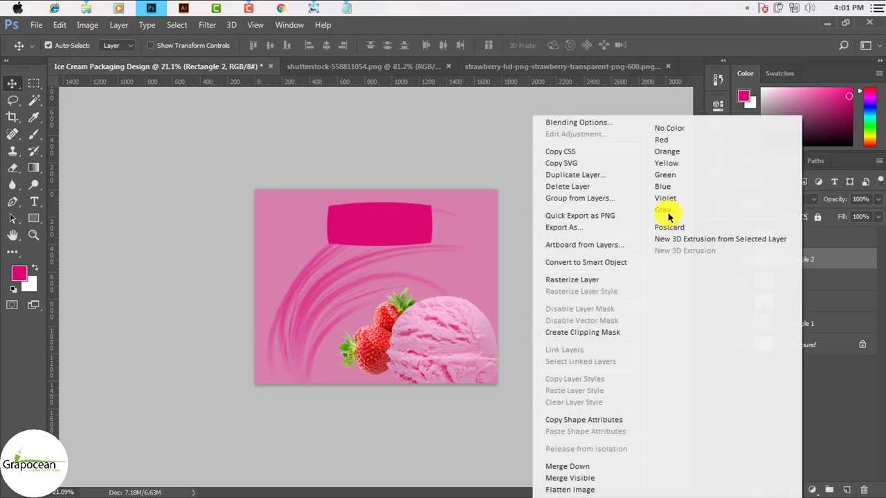
left_click(579, 122)
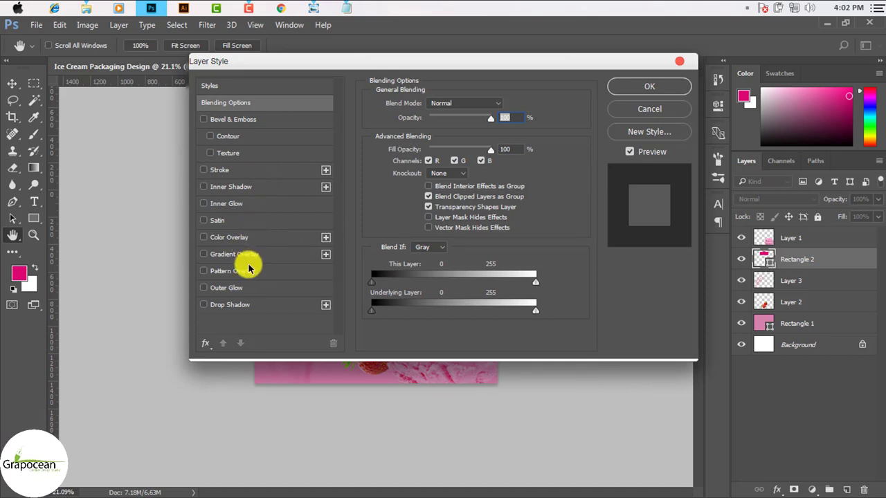
- Try a white 10 px inside stroke and several bevel contour presets, then cancel the dialog
left_click(223, 173)
mouse_move(410, 64)
left_mouse_down()
mouse_move(768, 158)
mouse_move(760, 157)
left_mouse_up()
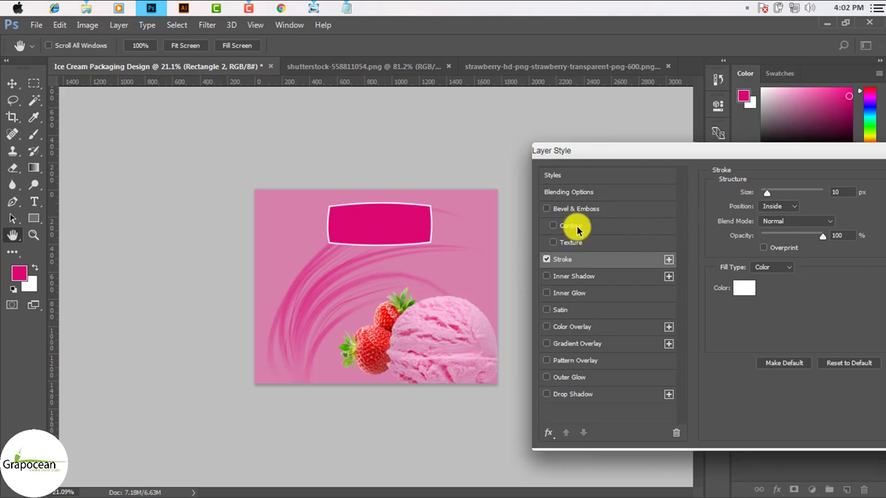
left_click(569, 226)
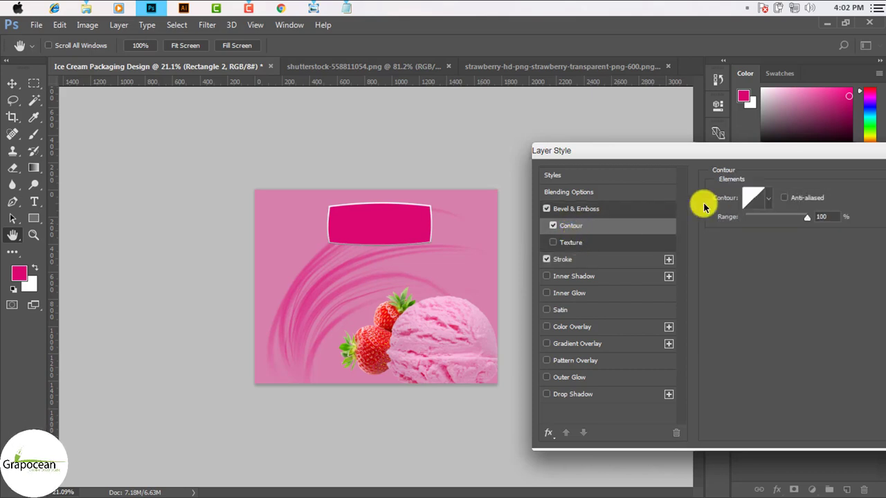
left_click(768, 198)
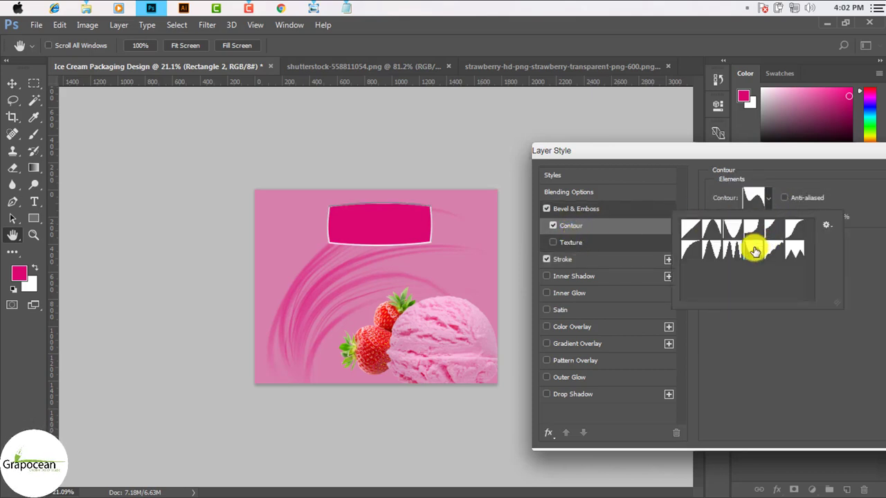
left_click(791, 252)
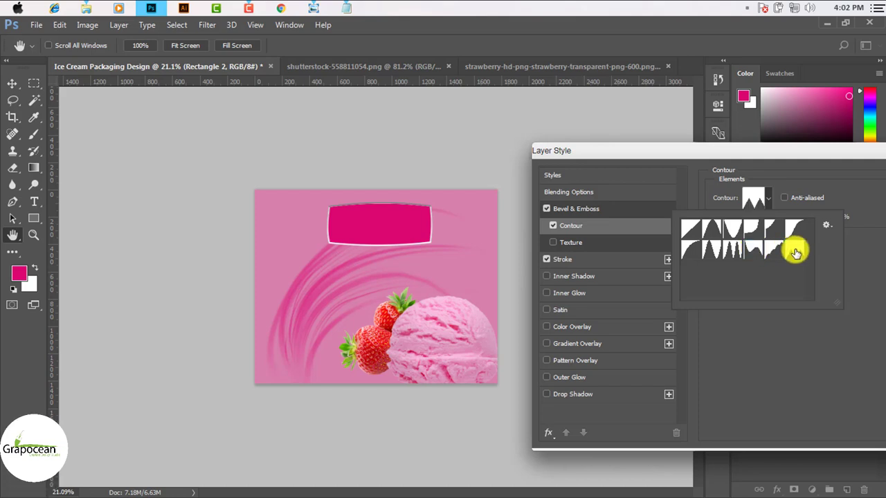
left_click(753, 254)
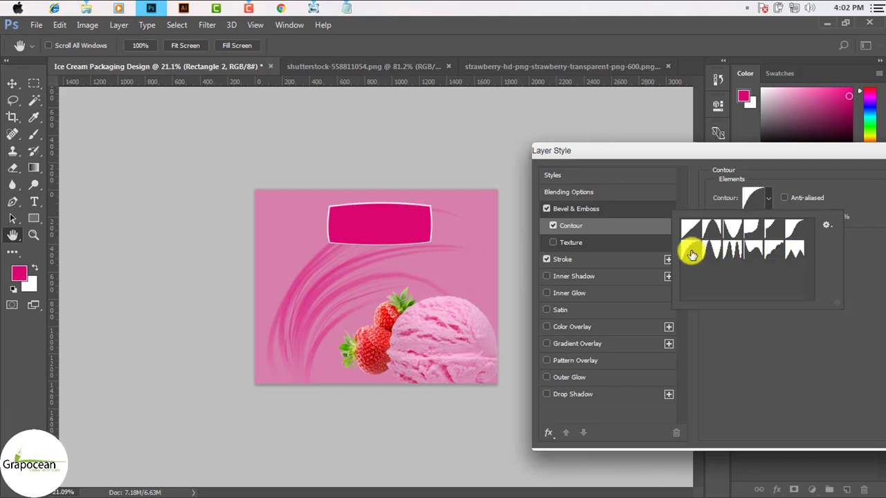
left_click(692, 253)
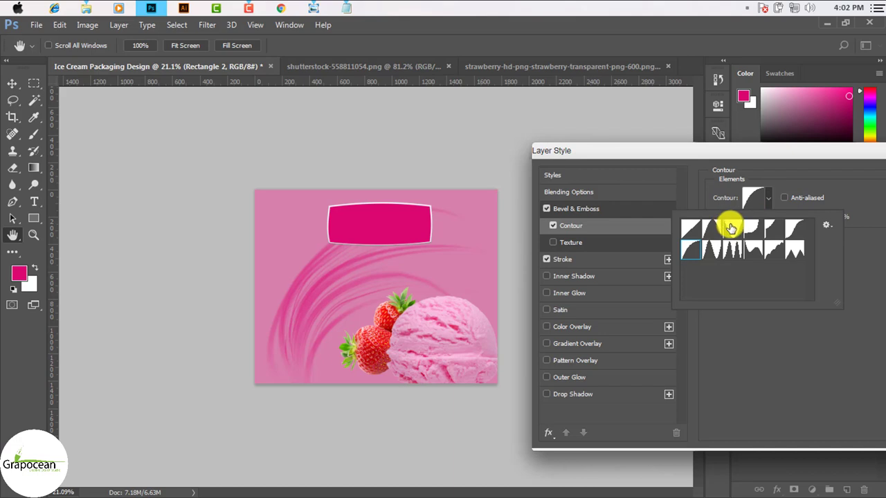
left_click(784, 199)
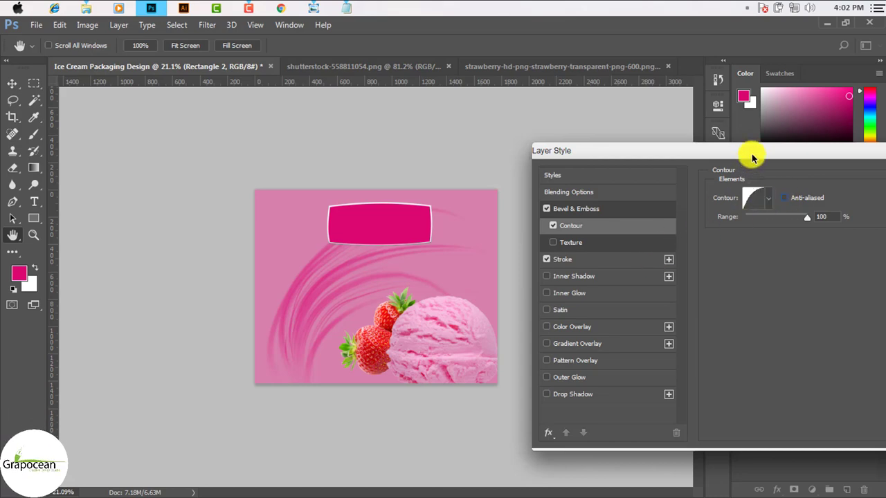
left_click_drag(754, 158, 587, 171)
left_click(838, 216)
- Open Rectangle 2's Layer Style dialog and enable Gradient Overlay
right_click(805, 261)
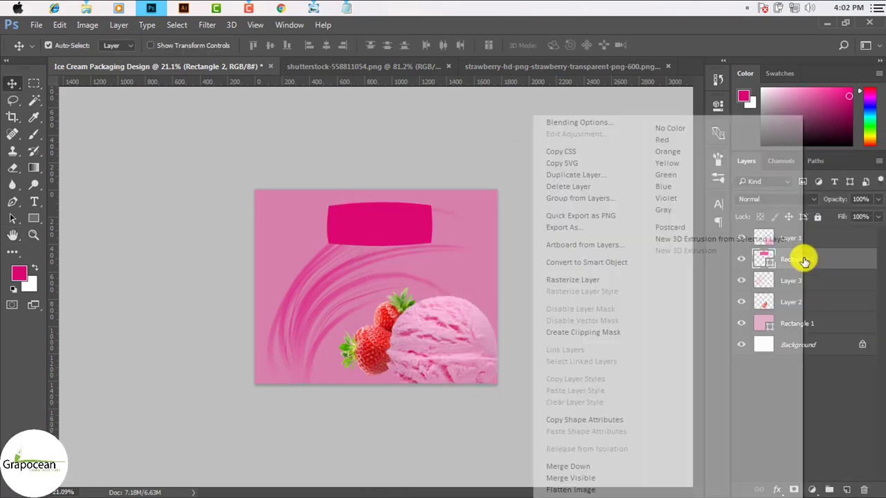
left_click(579, 123)
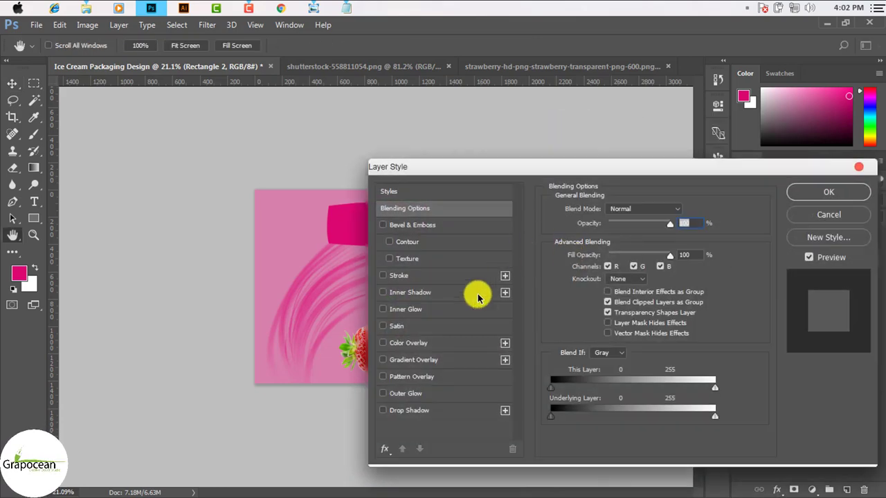
left_click(430, 357)
left_click_drag(550, 168, 620, 231)
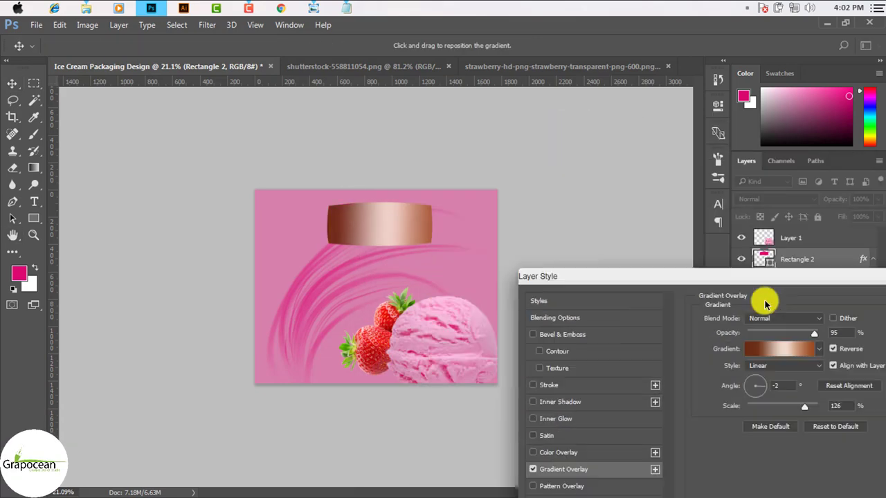
- Browse gradient presets, trying red-orange, peach-magenta, purple and grey-purple gradients on the label
left_click(737, 302)
scroll(732, 343, "down", 3)
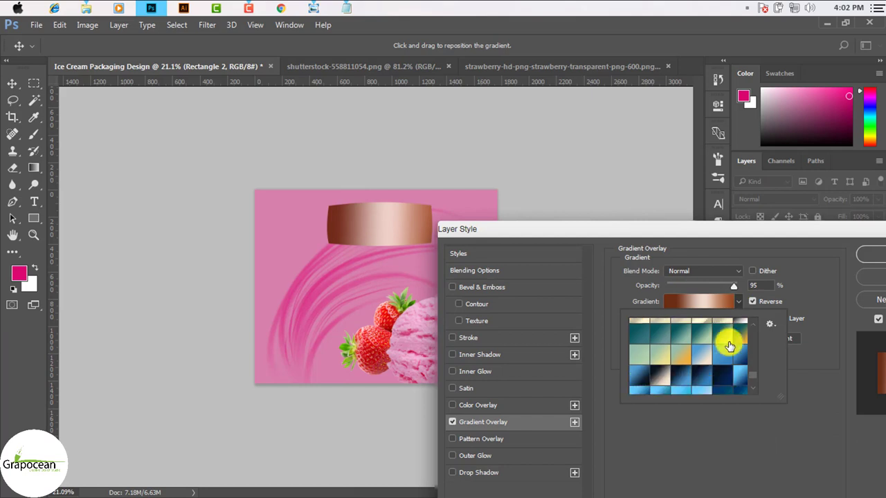
scroll(732, 348, "down", 3)
scroll(728, 363, "down", 3)
scroll(751, 374, "down", 3)
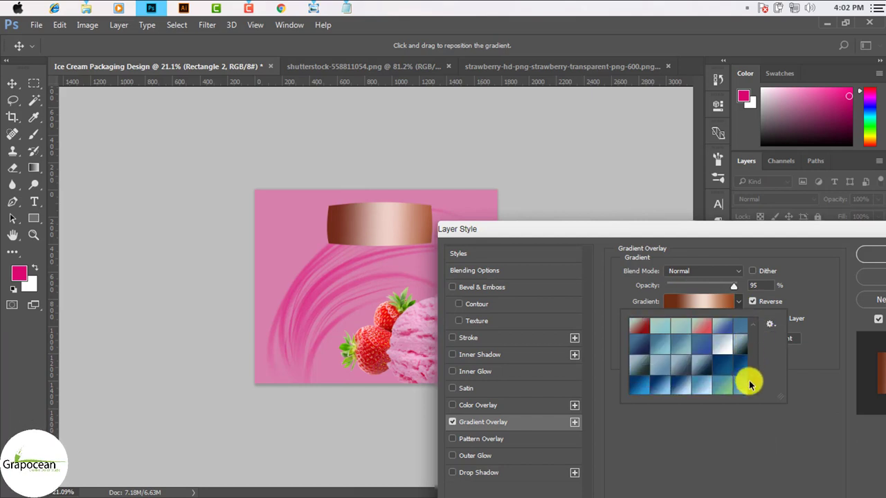
scroll(752, 377, "down", 3)
left_click_drag(678, 233, 652, 145)
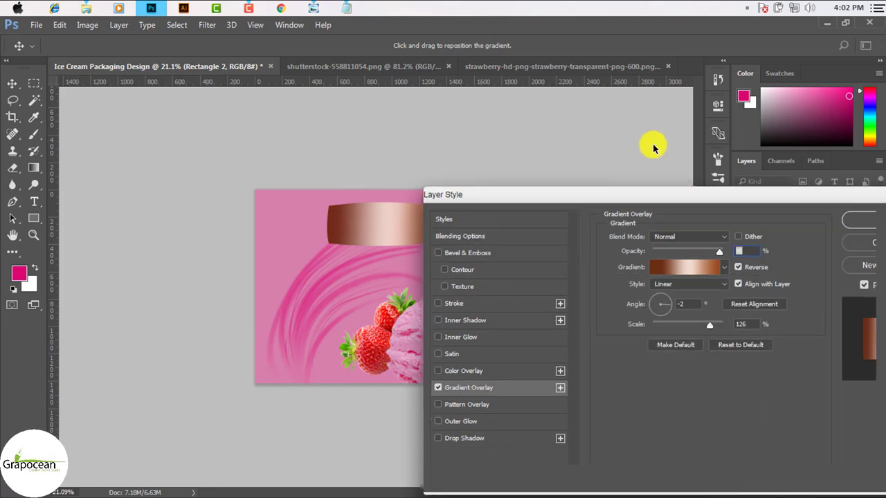
left_click(722, 216)
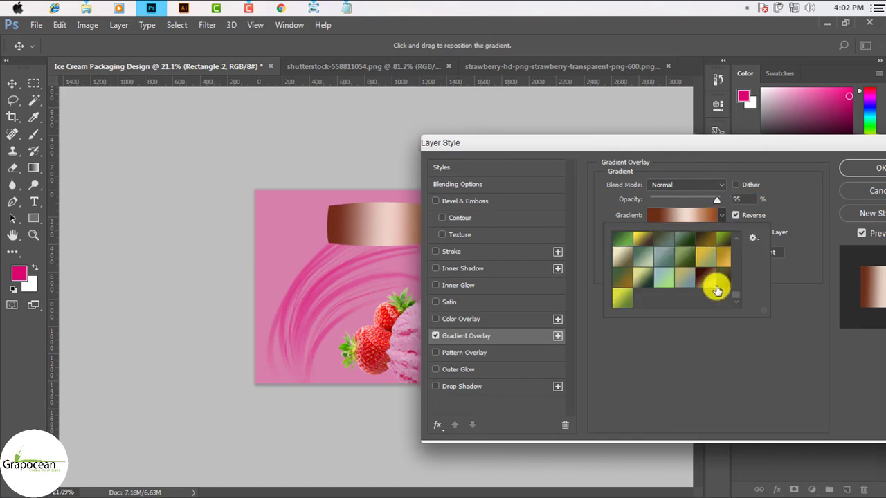
scroll(715, 288, "down", 3)
scroll(706, 291, "down", 3)
left_click(687, 286)
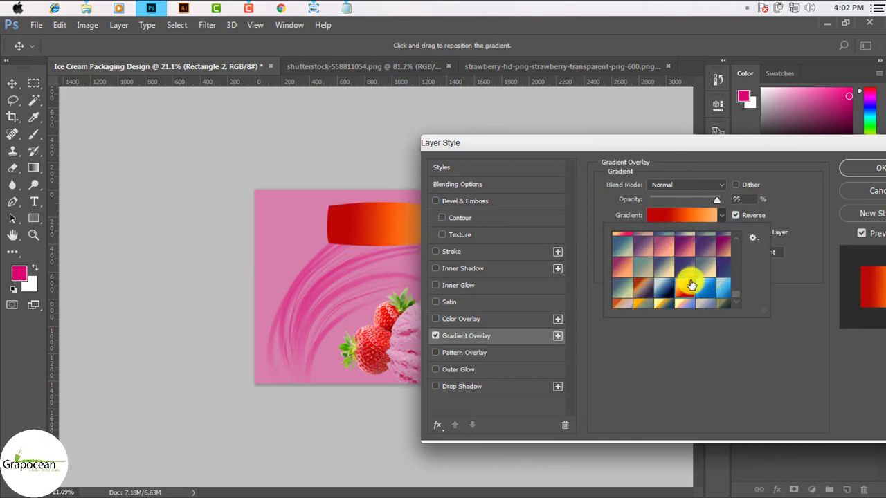
left_click(725, 247)
scroll(700, 287, "down", 3)
left_click(718, 243)
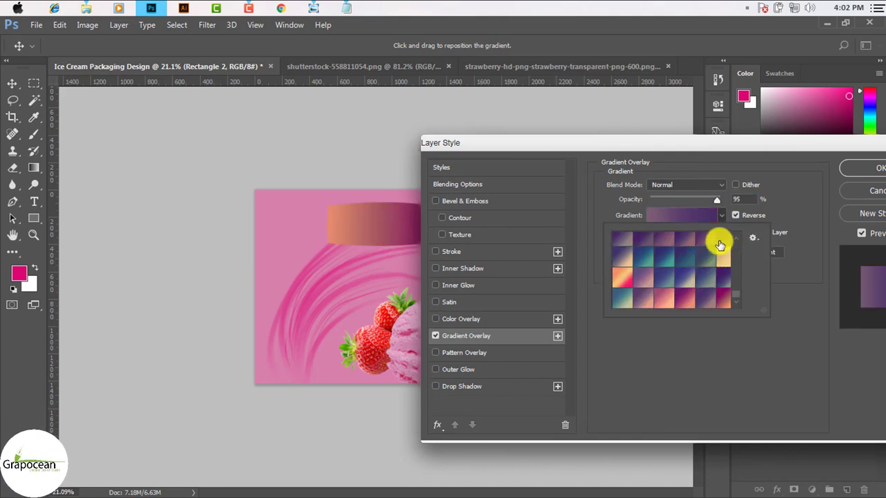
left_click(700, 284)
- Compare red, magenta and orange gradient presets on the label
scroll(700, 284, "down", 2)
scroll(667, 277, "up", 2)
scroll(662, 273, "up", 2)
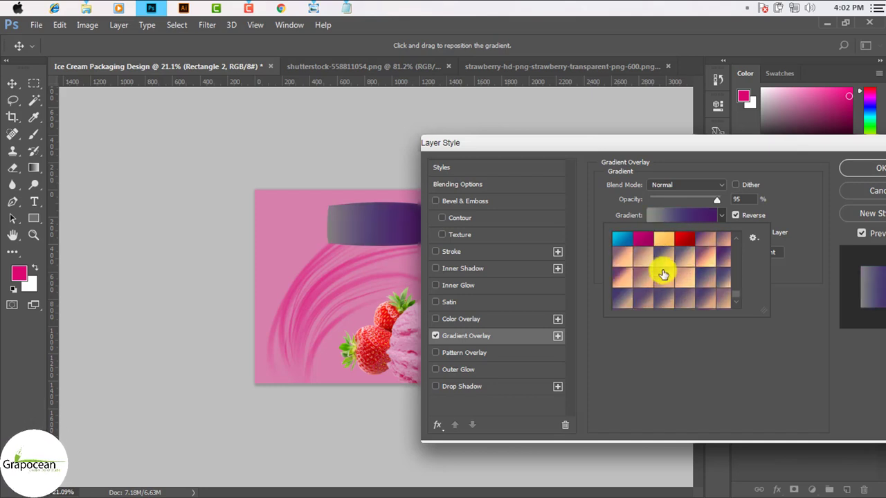
scroll(666, 263, "up", 2)
left_click(676, 265)
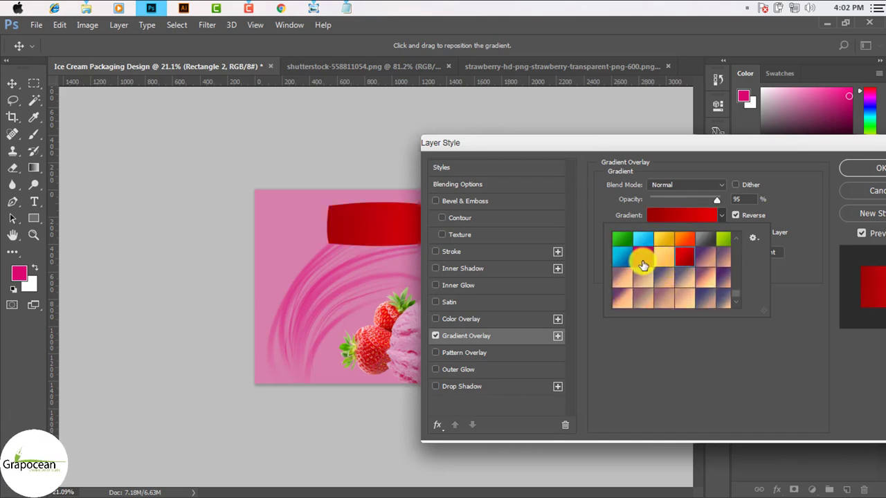
left_click(650, 260)
scroll(675, 284, "up", 1)
left_click(682, 281)
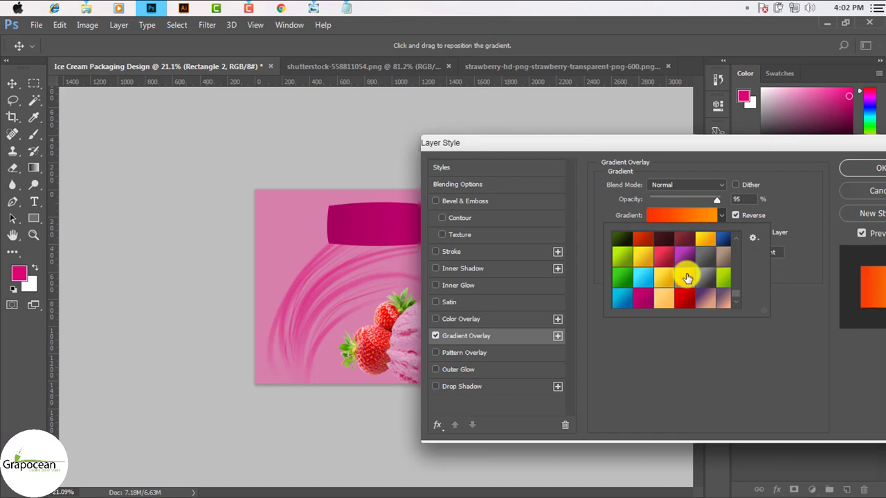
left_click(661, 262)
left_click(686, 287)
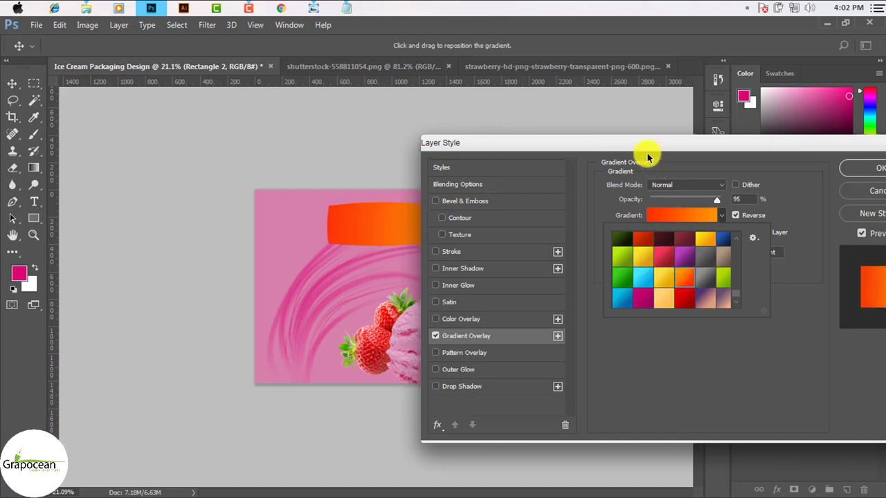
left_click(731, 164)
- Settle on the magenta gradient (95% opacity, reversed, -2°, 126% scale) and apply it
left_click_drag(643, 146, 706, 158)
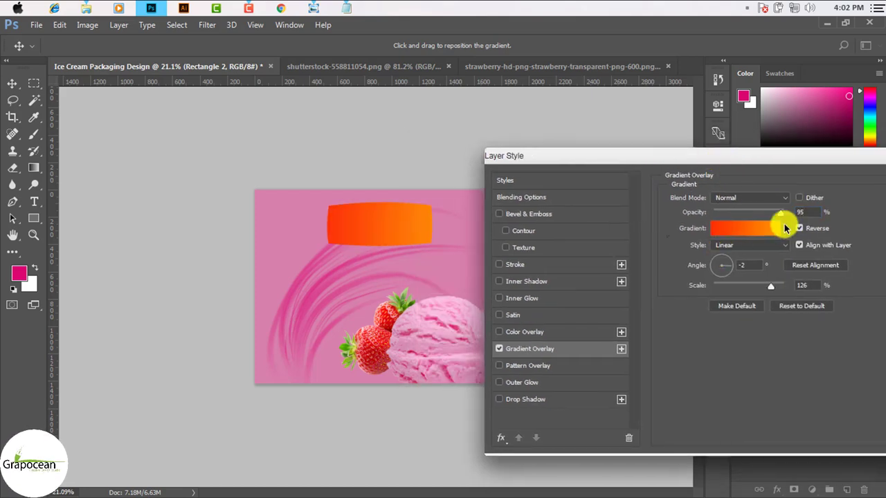
left_click(785, 229)
left_click(755, 313)
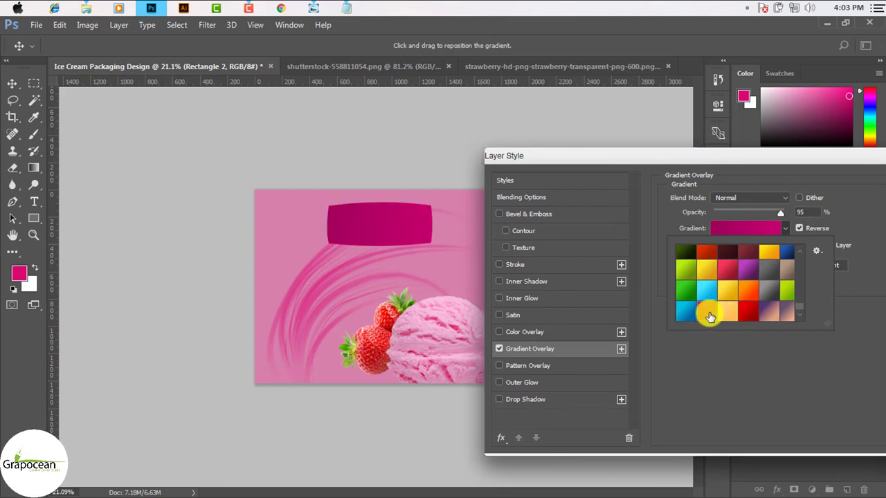
left_click(751, 253)
left_click(750, 275)
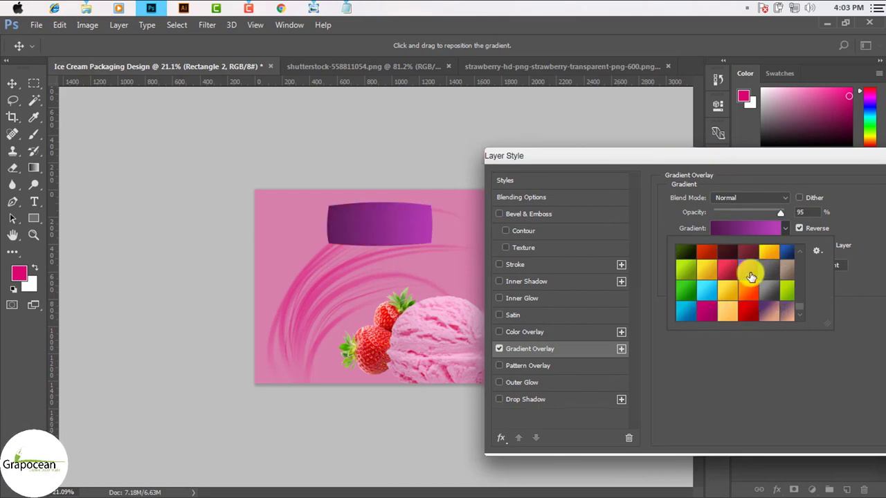
left_click(705, 310)
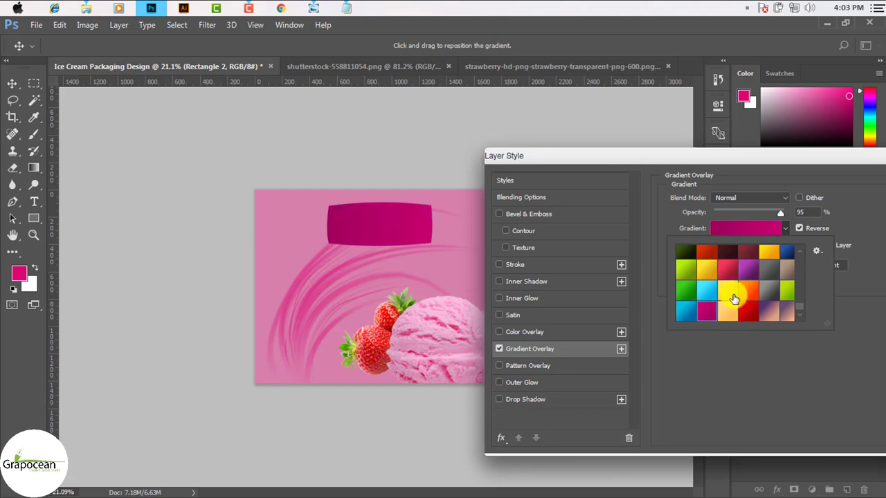
scroll(727, 291, "up", 2)
scroll(720, 273, "down", 2)
scroll(743, 293, "down", 2)
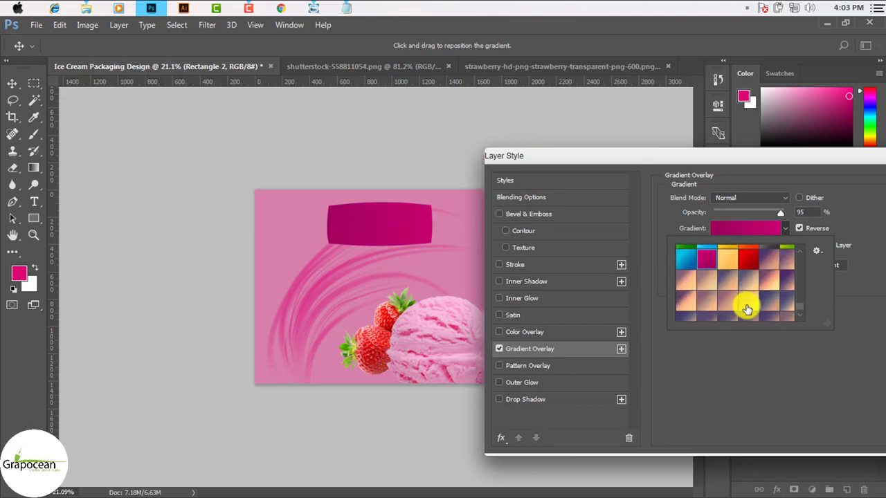
left_click_drag(806, 164, 621, 172)
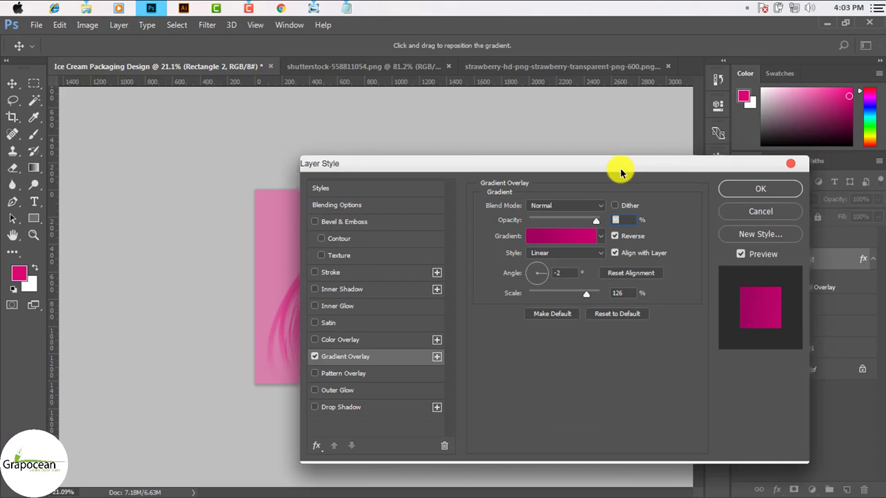
left_click(760, 188)
- Enable Stroke, Bevel & Emboss, Contour and Texture in Rectangle 2's Layer Style
right_click(816, 256)
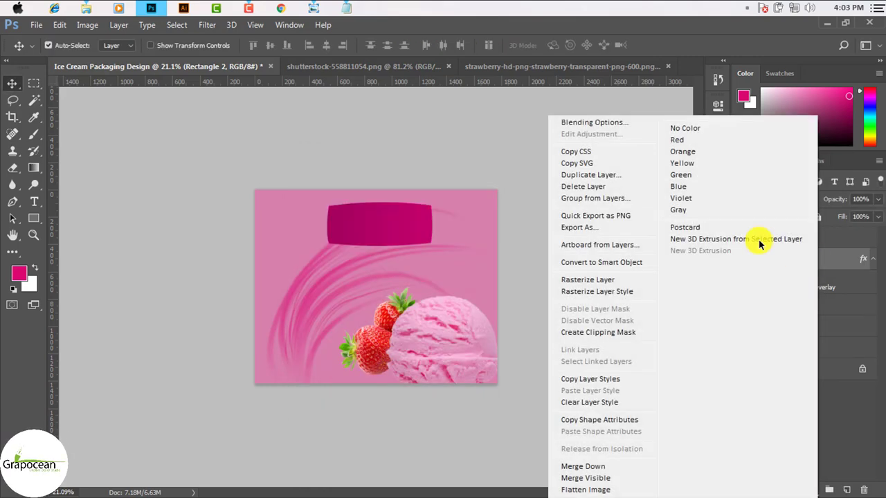
left_click(596, 121)
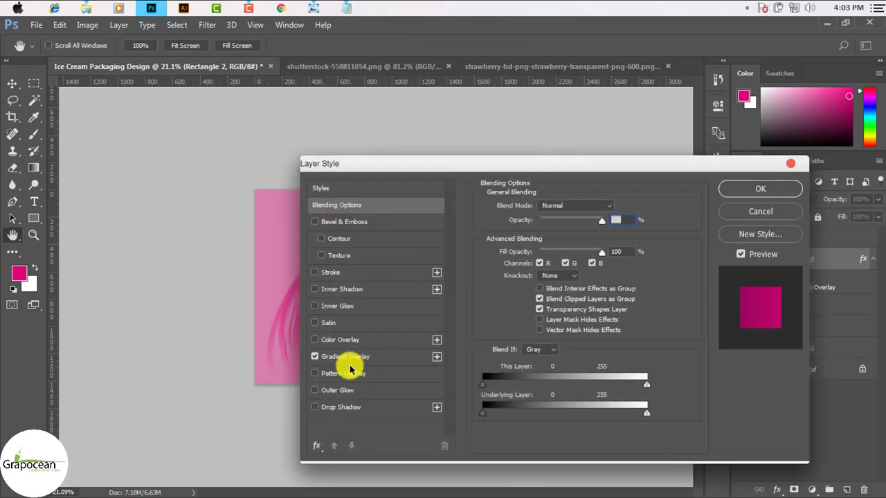
left_click(330, 272)
mouse_move(456, 160)
left_mouse_down()
mouse_move(688, 208)
mouse_move(684, 194)
left_mouse_up()
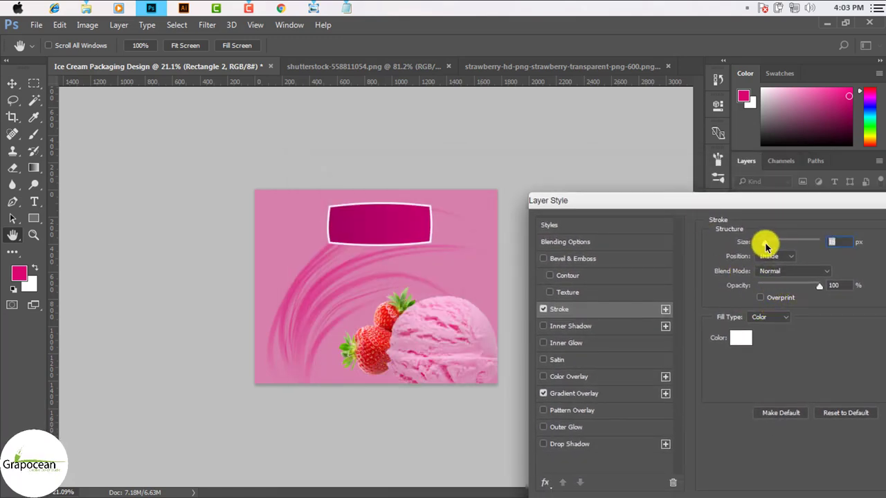
left_click(586, 259)
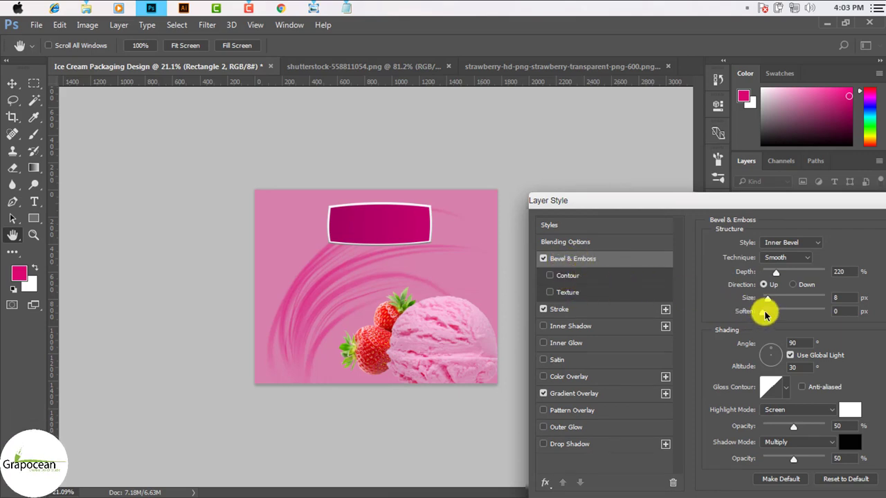
left_click(569, 276)
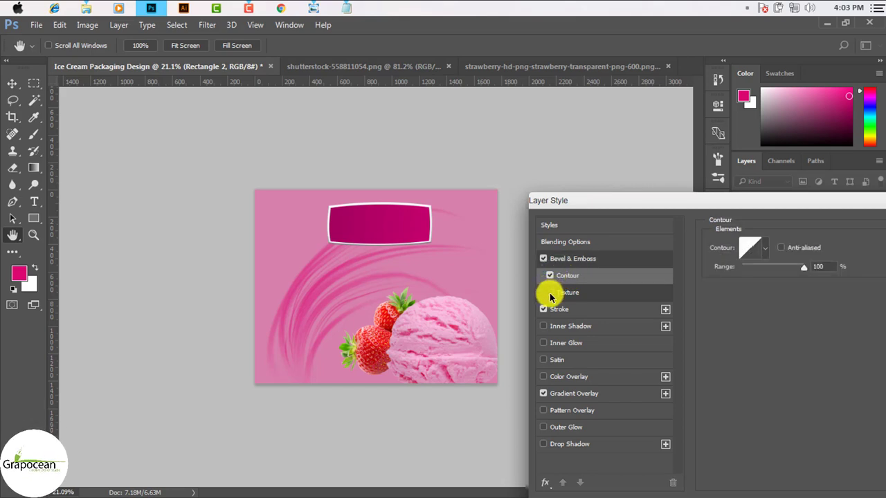
left_click(578, 292)
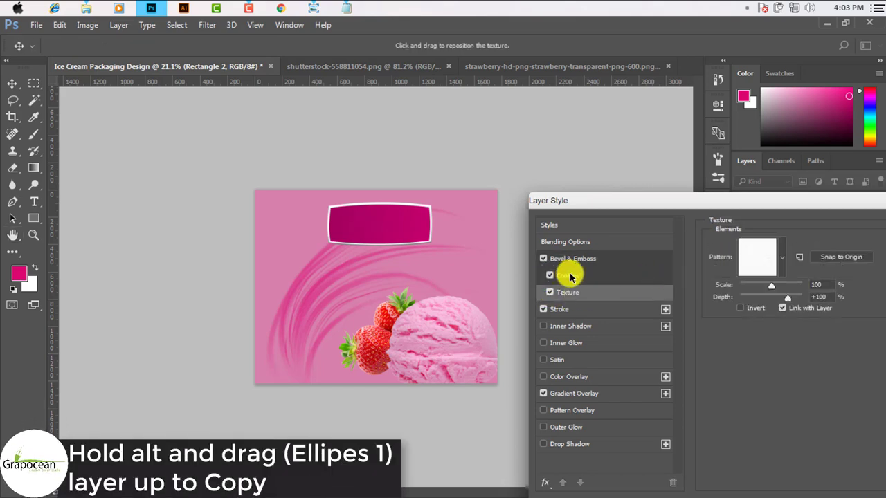
- Choose the jagged stepped contour for the bevel and apply the effects
left_click(572, 276)
left_click(765, 248)
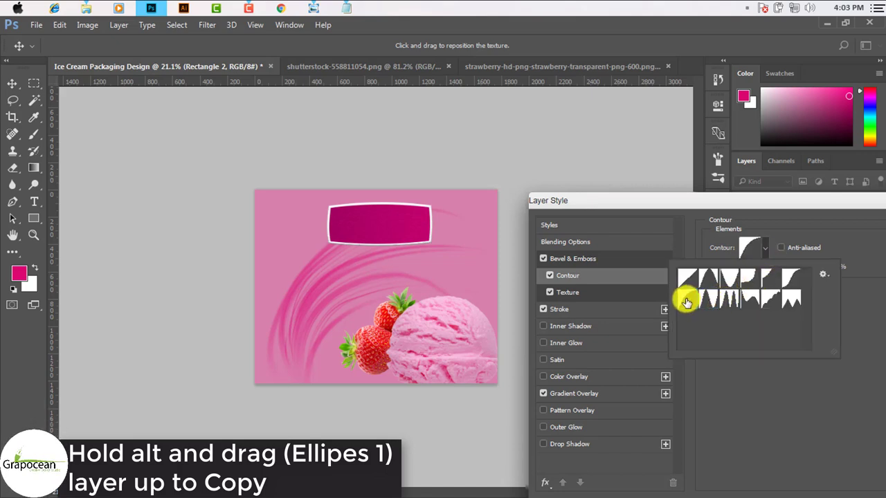
left_click(725, 279)
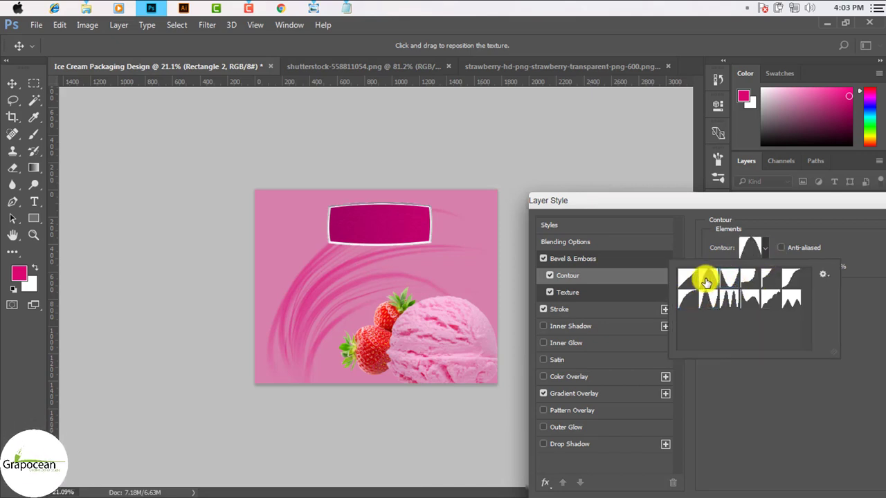
left_click(754, 280)
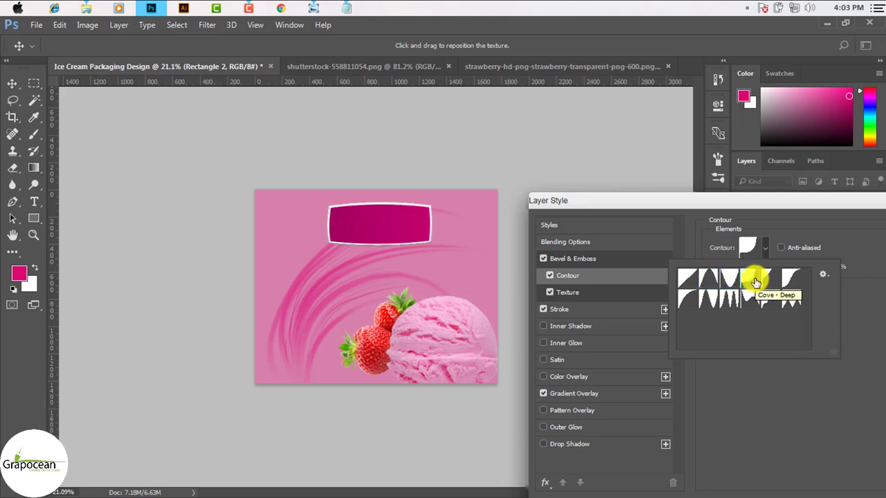
left_click(789, 278)
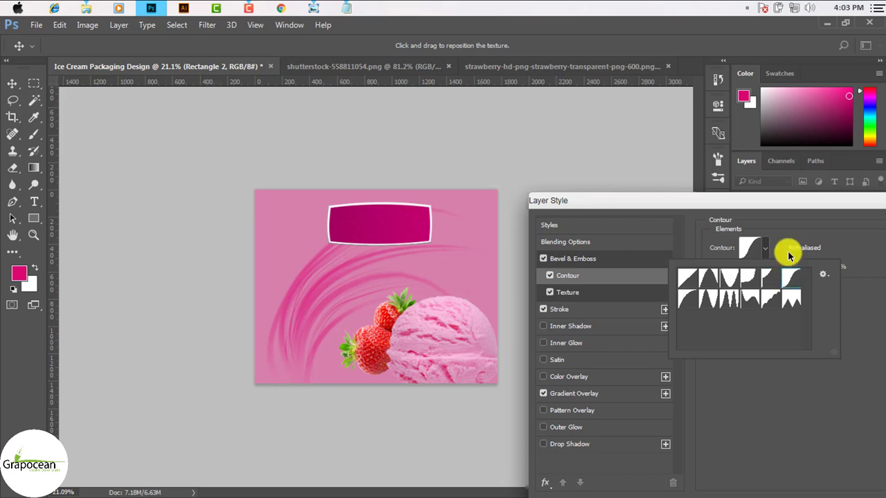
left_click(793, 296)
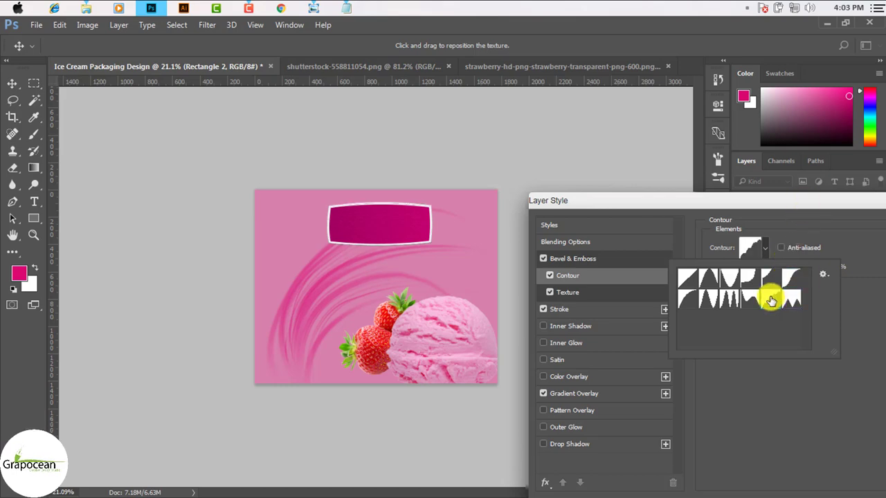
left_click_drag(804, 201, 624, 214)
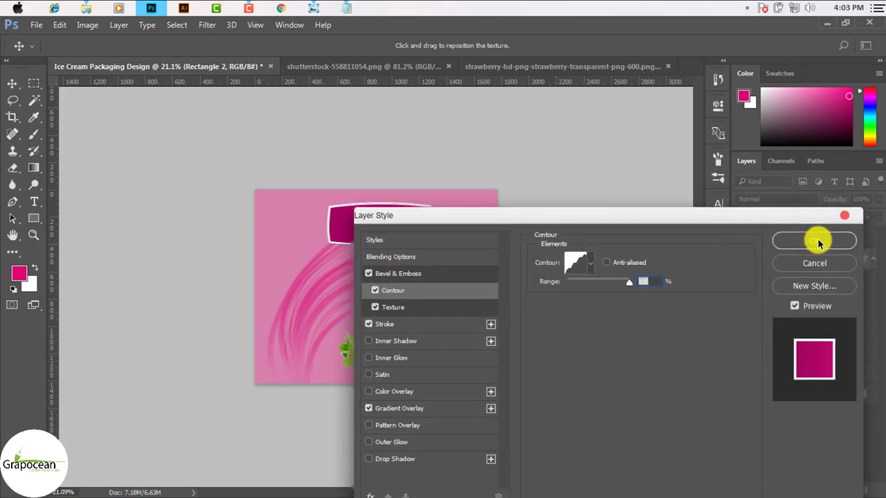
left_click(820, 241)
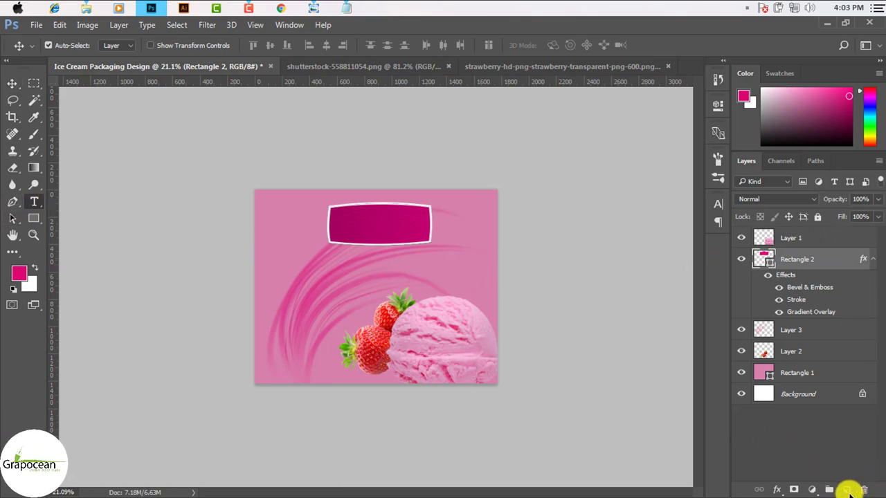
- Add a text layer below the banner reading ICE CREAM, correcting the typo
left_click(846, 490)
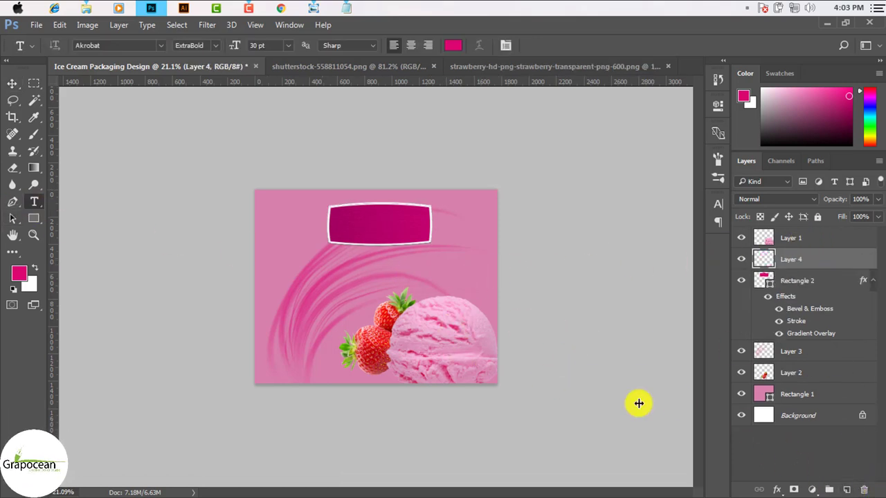
left_click(379, 289)
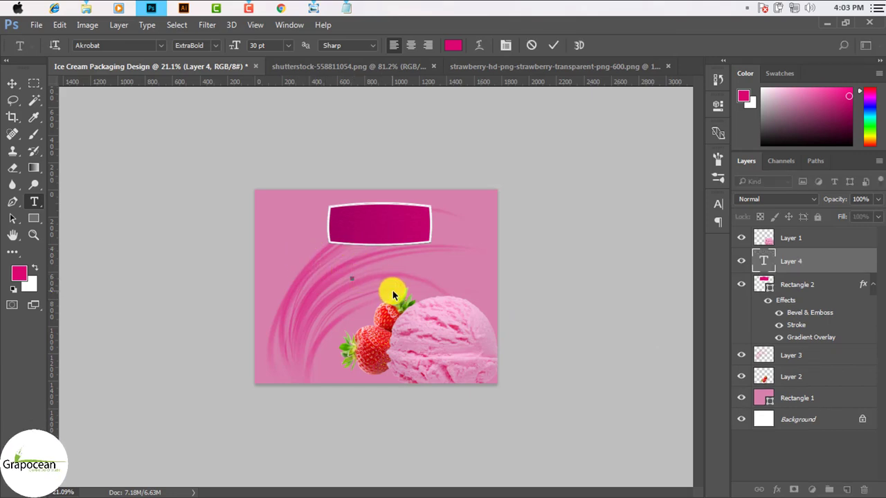
type("ICE L")
type("O")
key("BackSpace")
key("BackSpace")
type("CREAM")
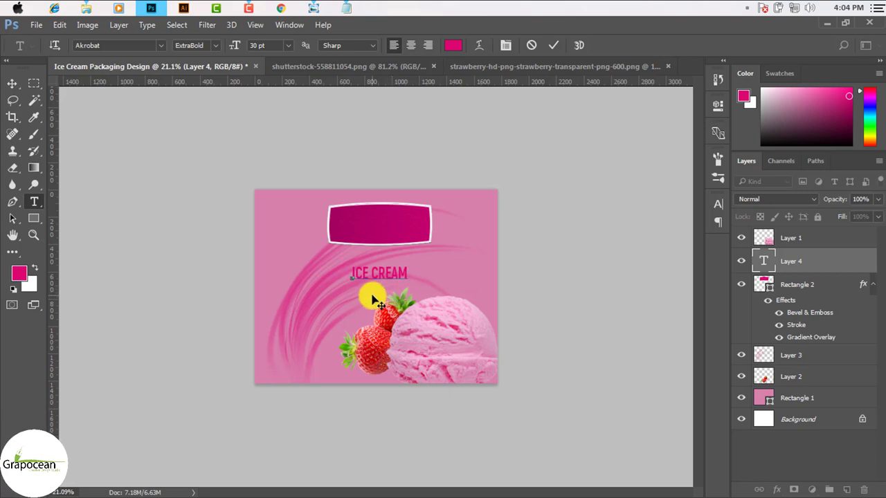
- Select all the ICE CREAM text and pick white ffffff as its colour
key("ctrl+a")
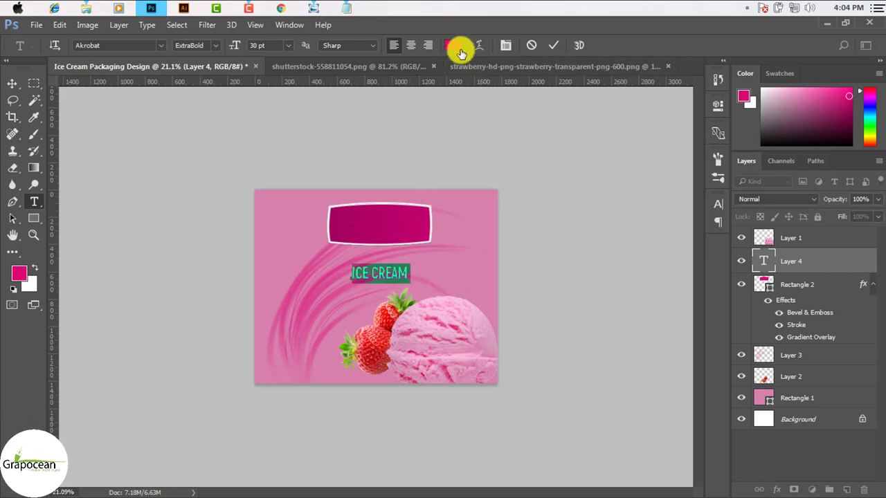
left_click(454, 45)
left_click_drag(451, 239, 305, 142)
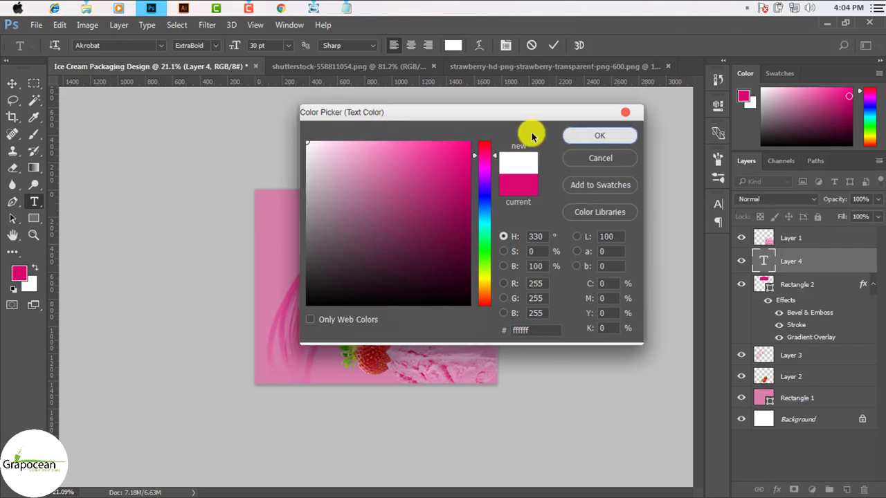
- Confirm the white colour and move the ICE CREAM text into the magenta banner
key("Return")
left_click(12, 83)
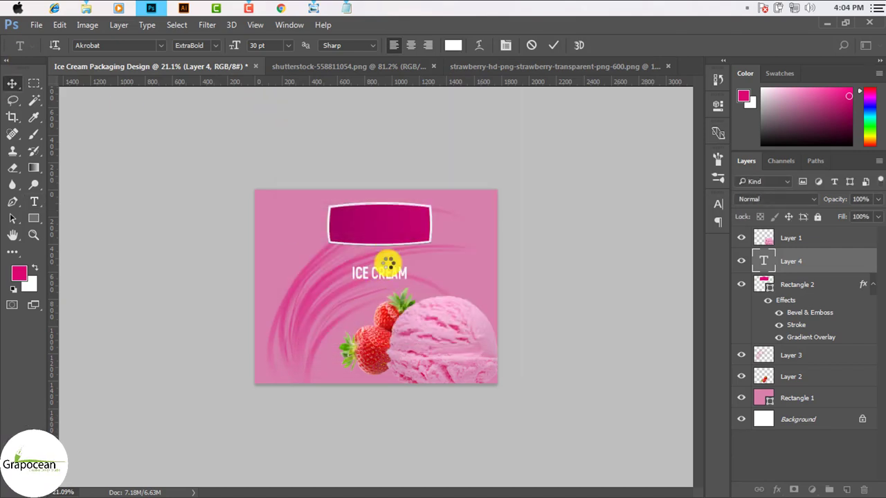
mouse_move(386, 276)
left_mouse_down()
mouse_move(383, 230)
mouse_move(410, 223)
left_mouse_up()
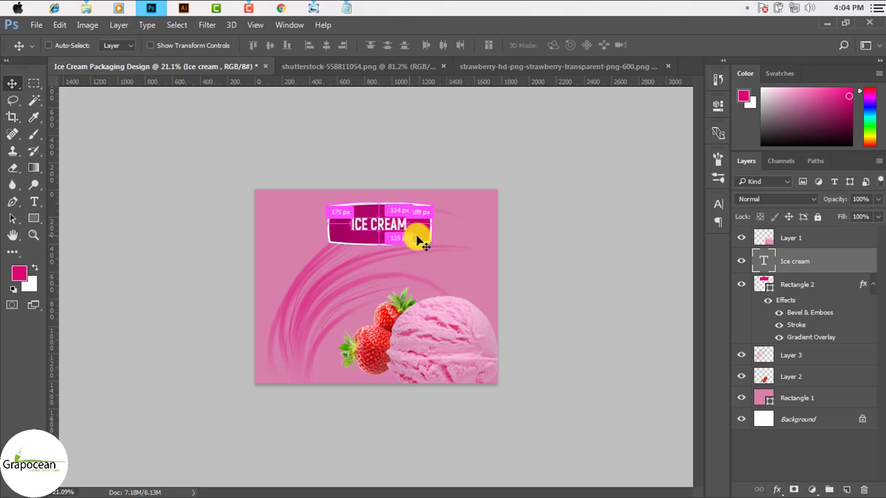
- Scale the ICE CREAM text to about 142% to fill the label
key("ctrl+t")
left_click_drag(418, 237, 421, 239)
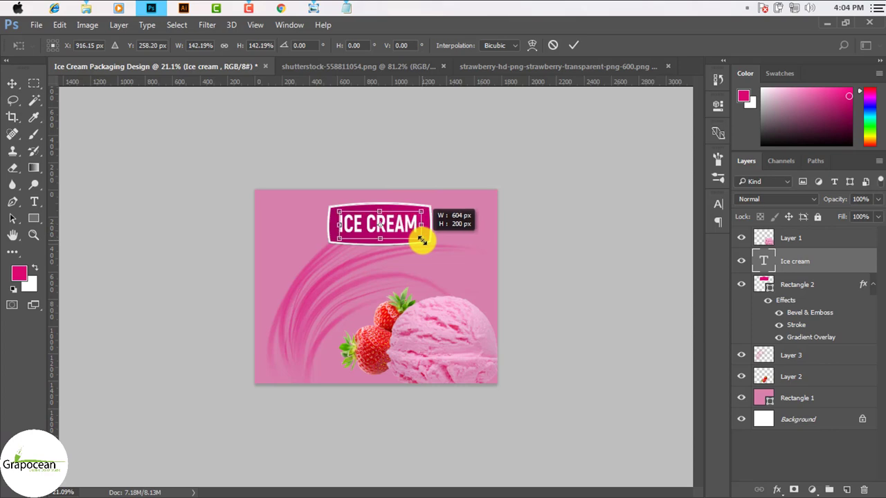
left_click(574, 45)
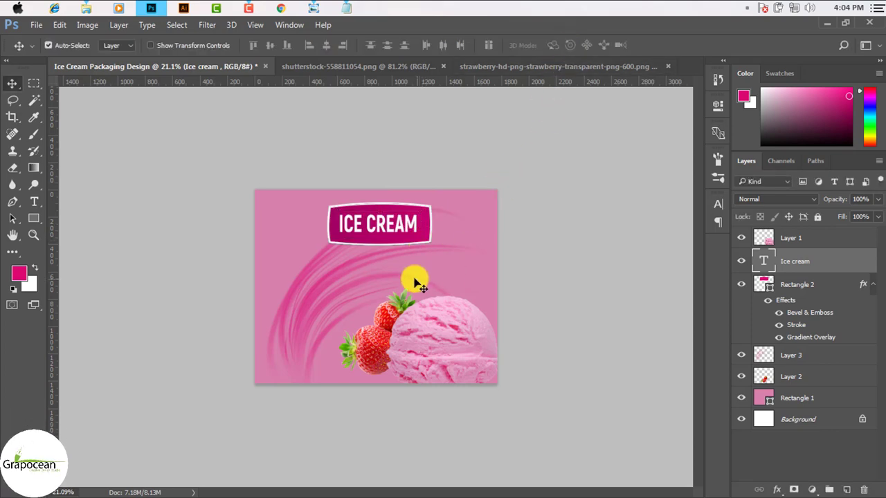
scroll(408, 274, "up", 2)
scroll(415, 259, "up", 3)
scroll(436, 188, "up", 3)
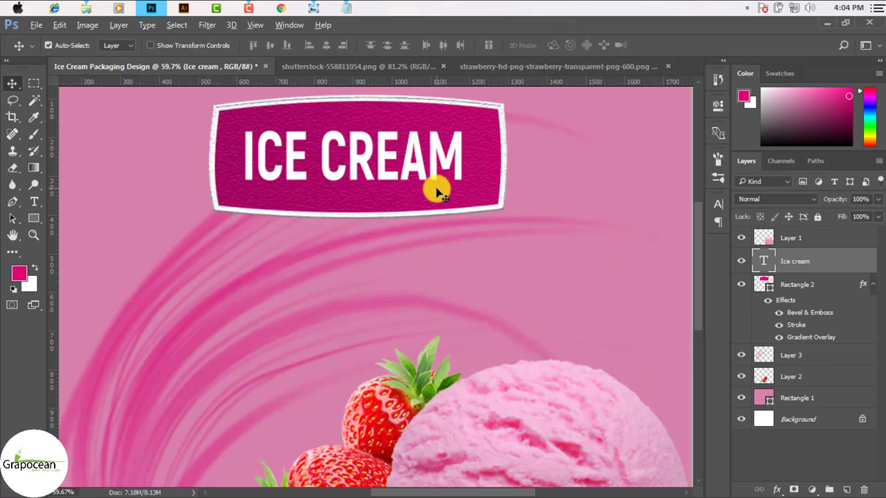
scroll(436, 189, "up", 2)
scroll(435, 197, "down", 2)
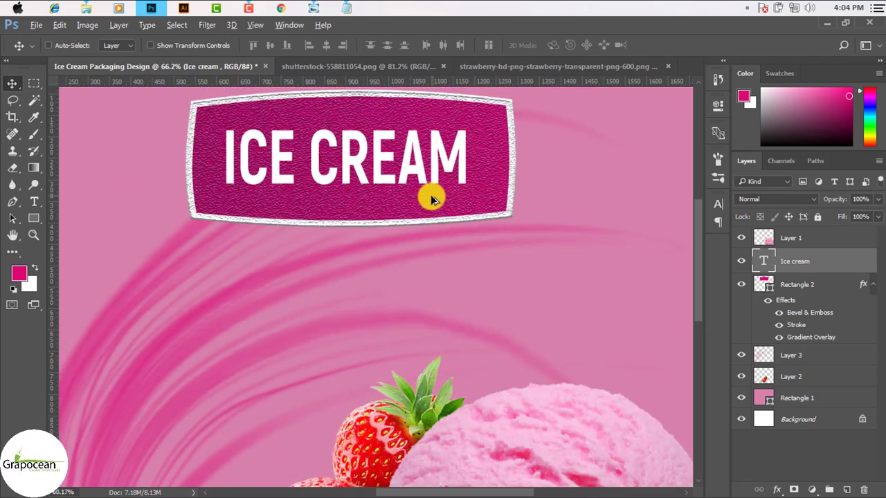
scroll(431, 199, "down", 1)
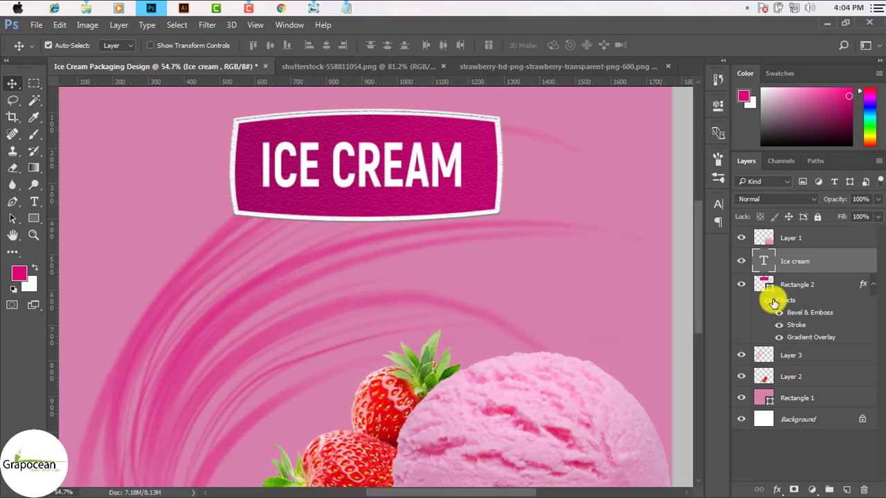
- Enable Bevel & Emboss with Texture on the Ice cream layer and browse texture patterns
right_click(846, 261)
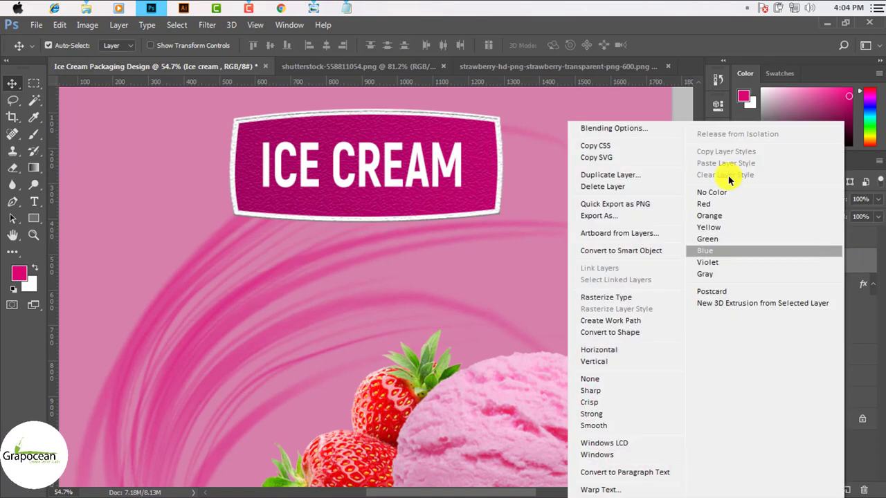
left_click(628, 127)
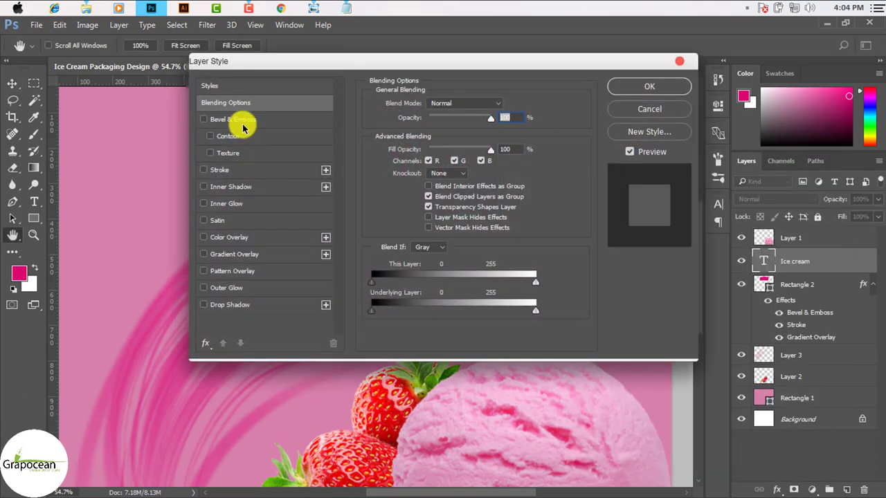
left_click(228, 119)
left_click_drag(347, 61, 629, 168)
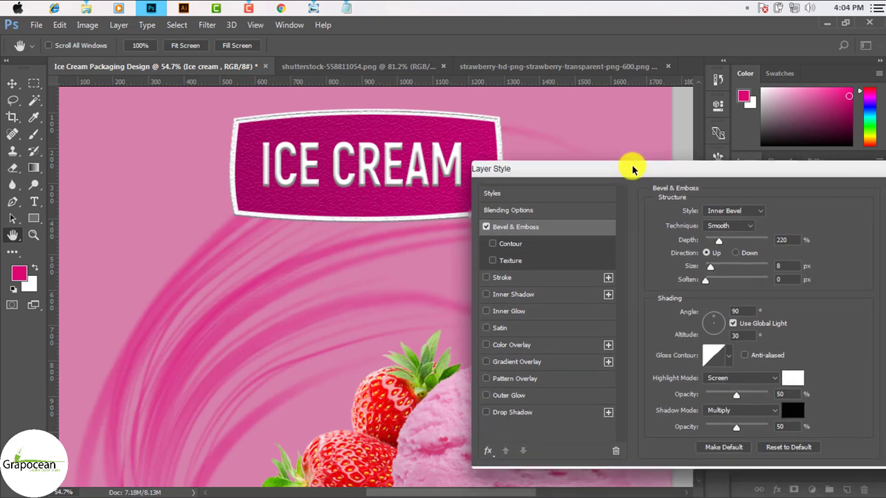
left_click(528, 260)
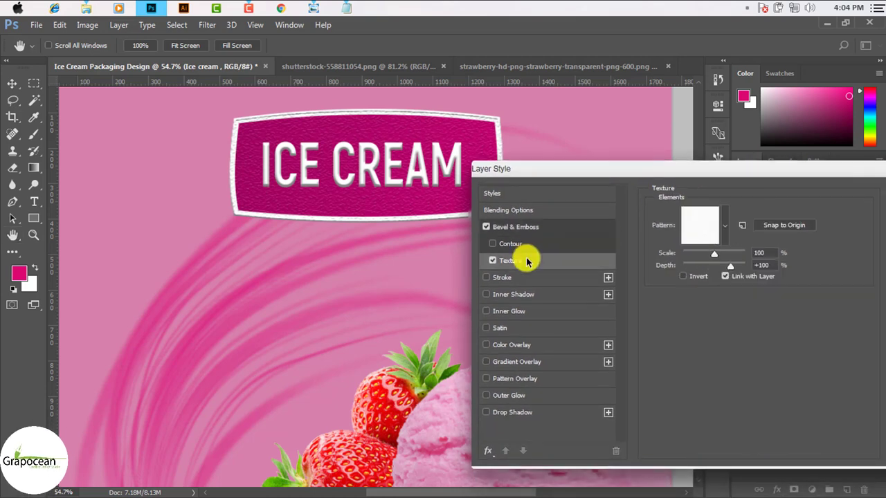
left_click(724, 235)
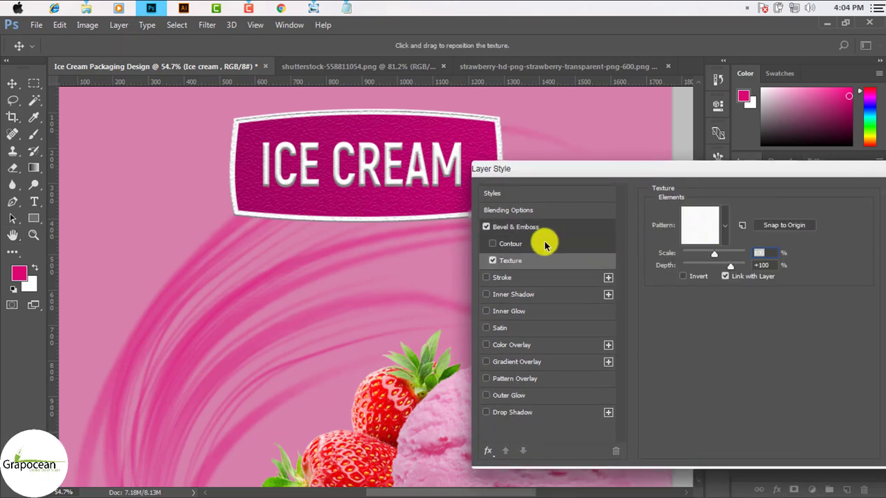
- Add a notched contour to the text's bevel and apply the layer style
left_click(494, 245)
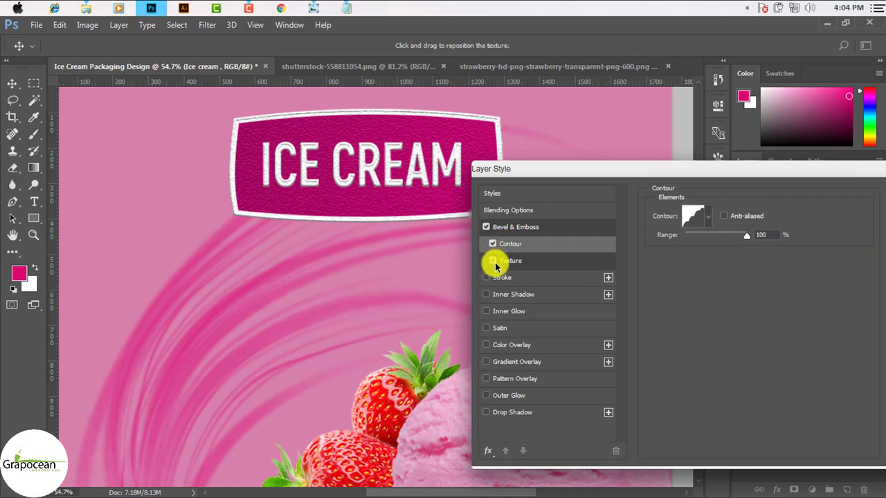
left_click(707, 216)
left_click(674, 251)
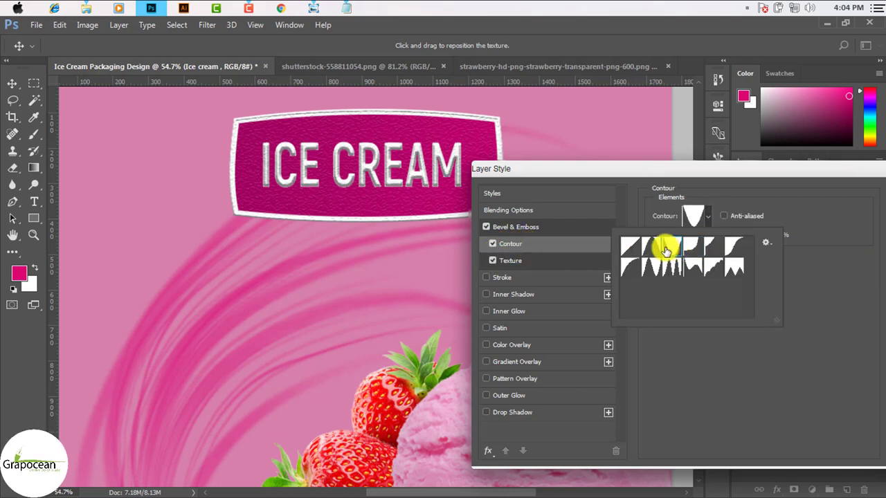
left_click(669, 252)
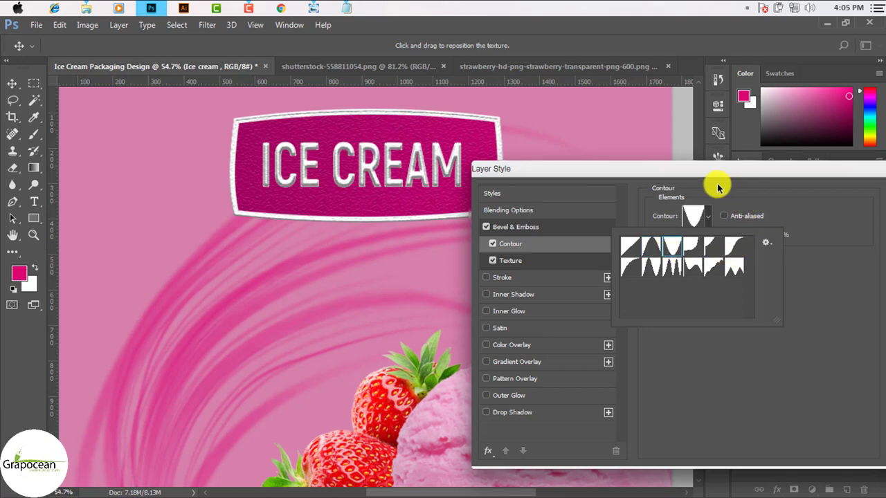
mouse_move(720, 179)
left_mouse_down()
mouse_move(643, 217)
mouse_move(577, 226)
left_mouse_up()
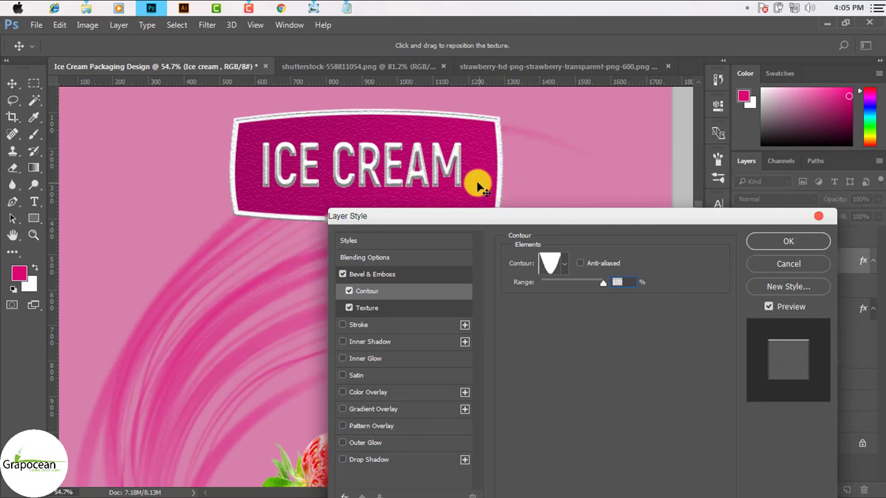
left_click(779, 241)
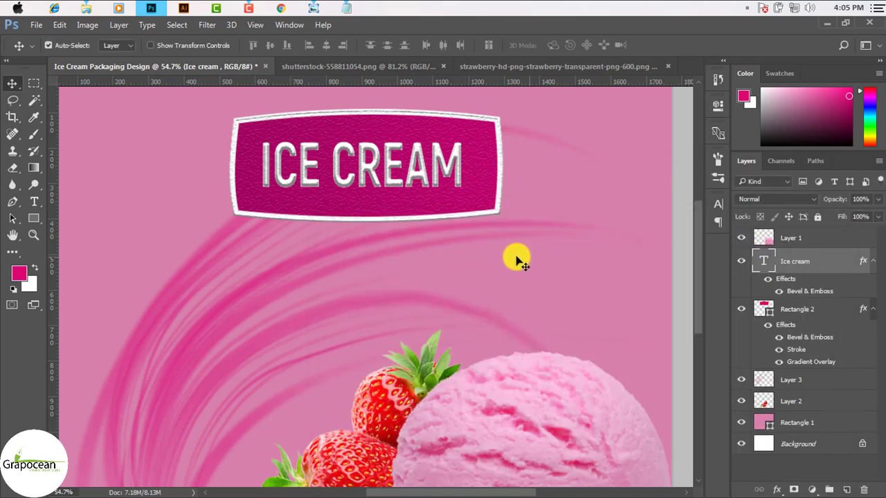
scroll(395, 188, "down", 2)
scroll(401, 187, "down", 1)
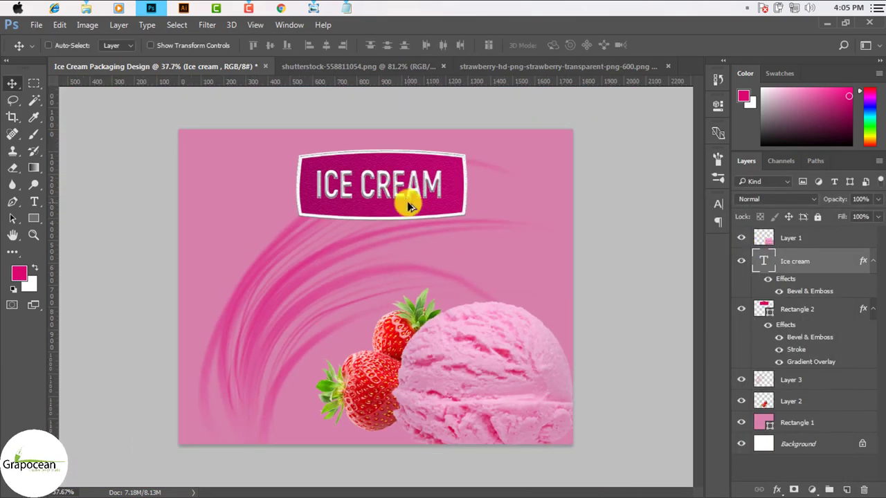
scroll(409, 206, "up", 2)
scroll(409, 207, "down", 1)
scroll(443, 167, "down", 1)
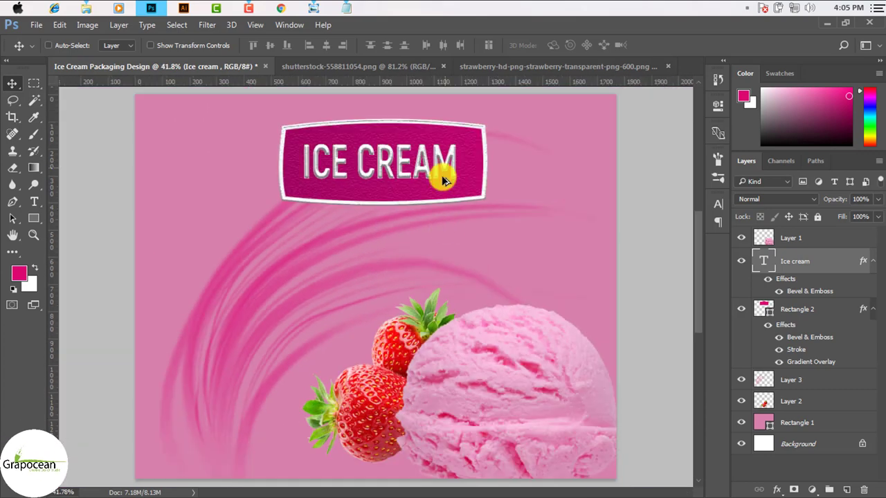
scroll(457, 247, "down", 1)
scroll(457, 245, "down", 1)
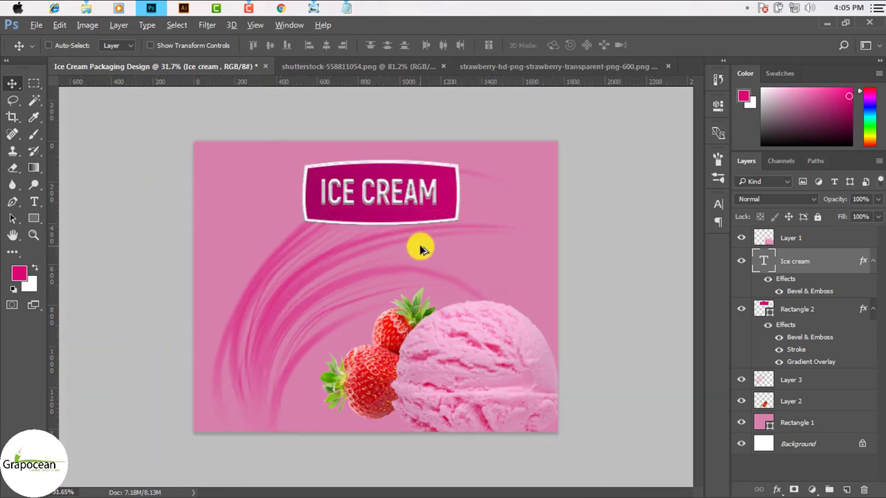
scroll(419, 253, "down", 2)
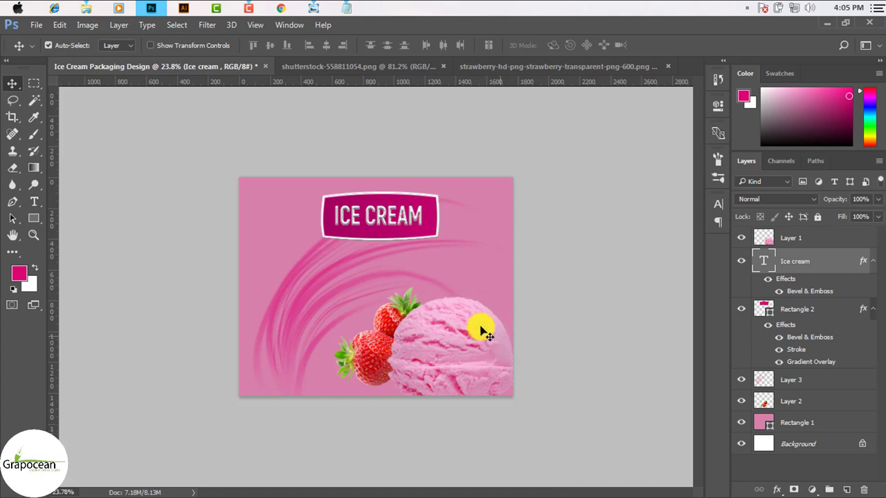
scroll(412, 255, "up", 2)
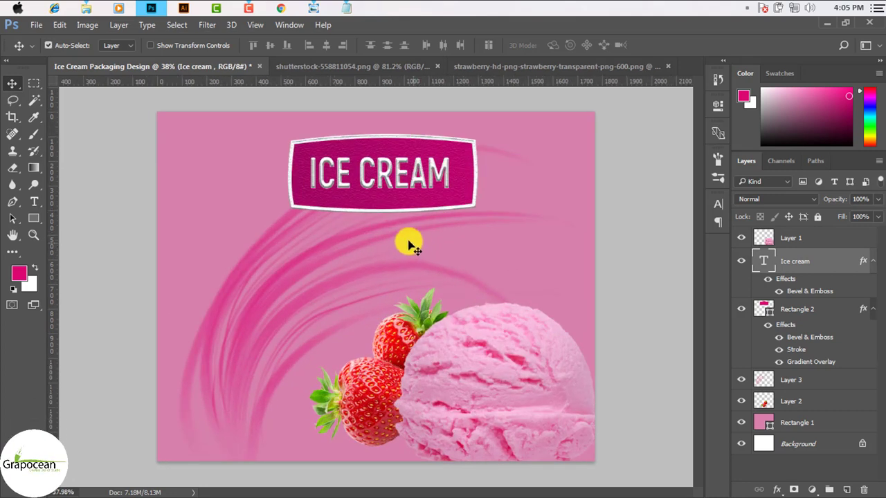
- Add BRAND NEW LOOK text below the ICE CREAM label at 16 pt
left_click(35, 201)
left_click(291, 292)
type("BR")
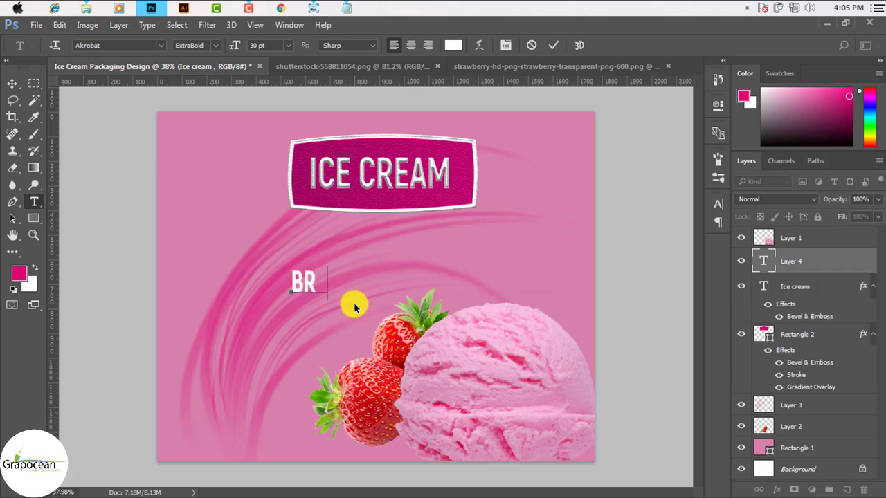
type("AND NEW LOOK")
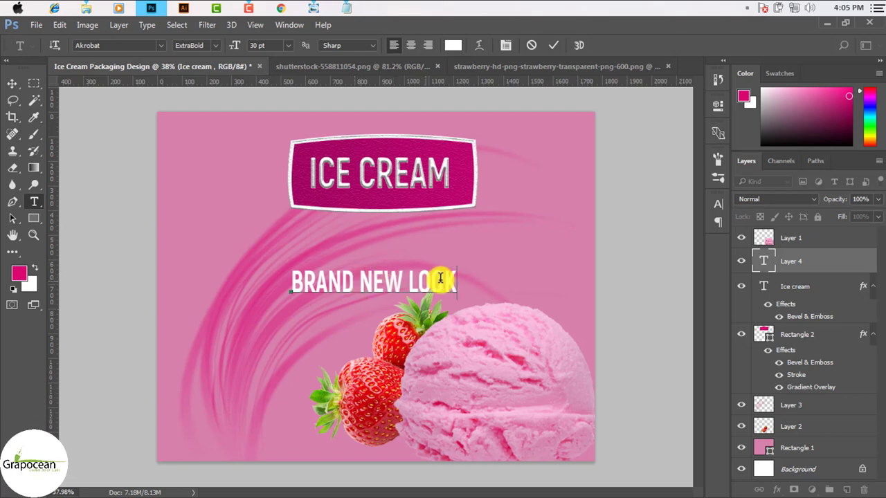
left_click_drag(461, 279, 139, 247)
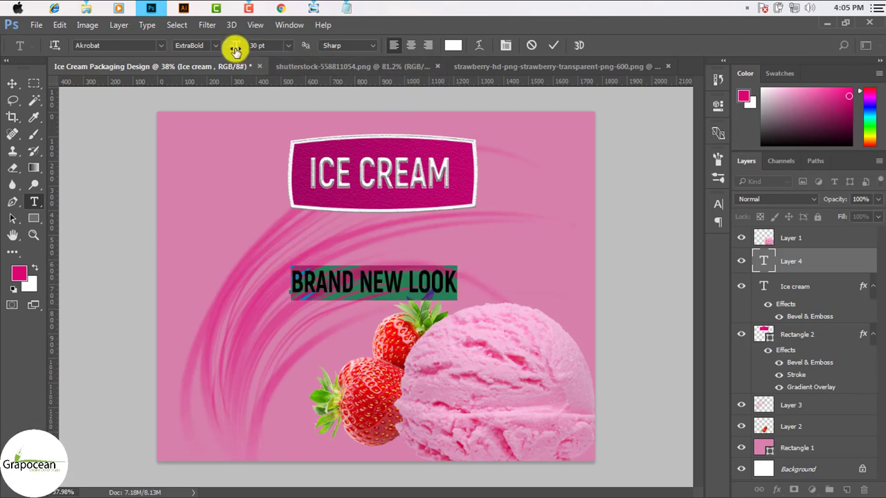
left_click_drag(227, 45, 217, 46)
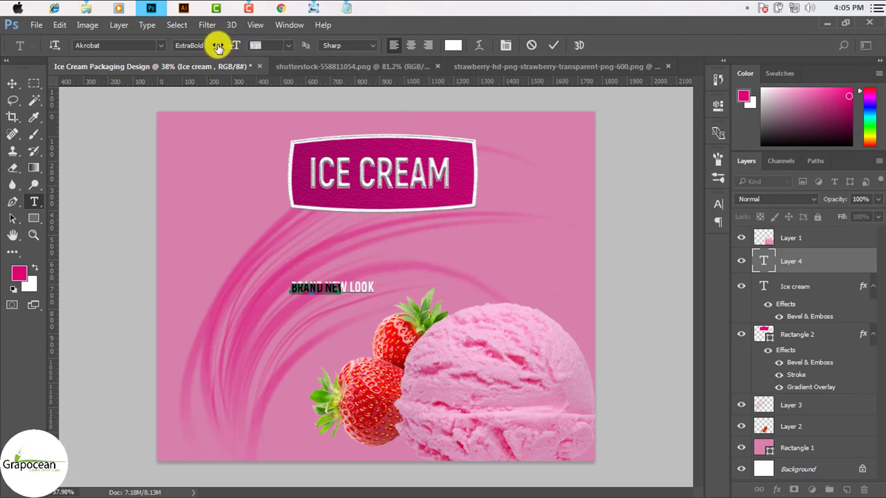
left_click(12, 83)
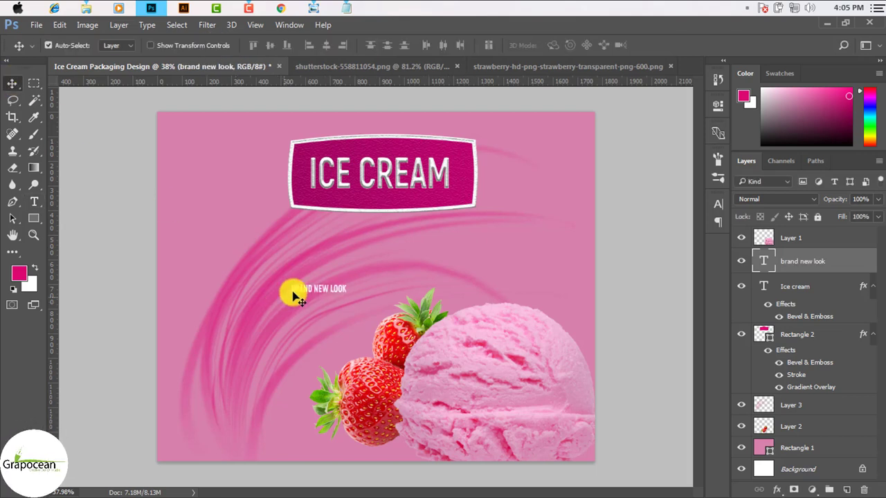
- Move the BRAND NEW LOOK text toward the bottom-left corner of the label
left_click_drag(320, 291, 293, 450)
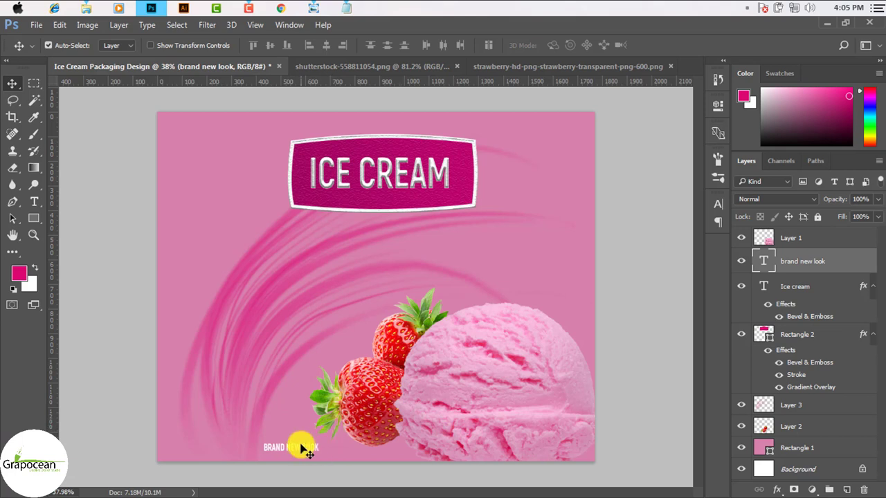
left_click_drag(304, 450, 266, 443)
scroll(457, 290, "up", 1)
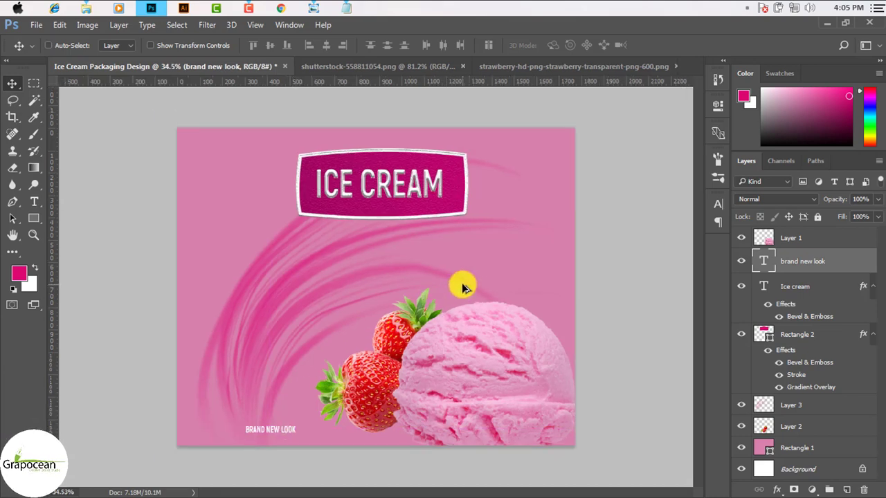
scroll(316, 415, "up", 2)
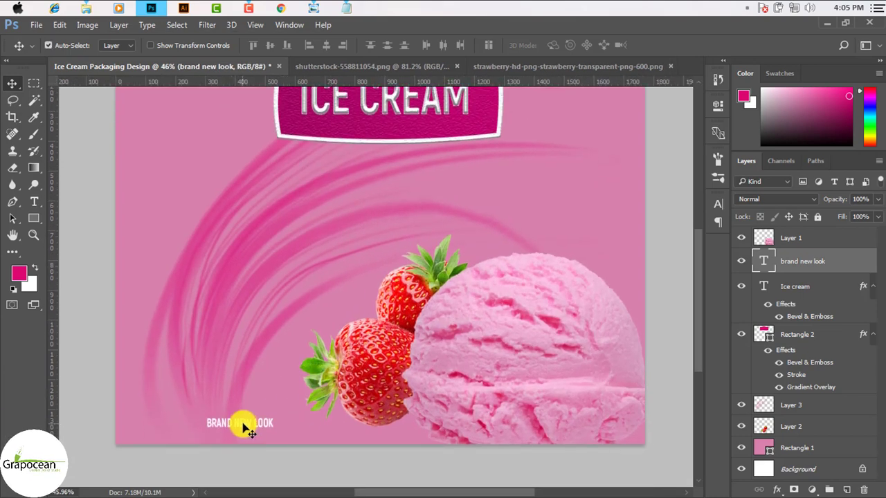
left_click_drag(246, 427, 230, 431)
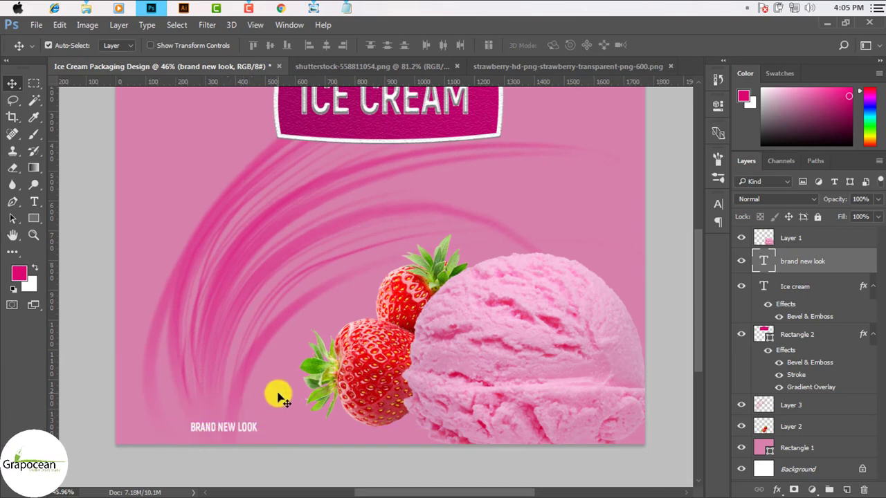
scroll(279, 399, "down", 2)
scroll(287, 382, "down", 2)
scroll(286, 376, "down", 2)
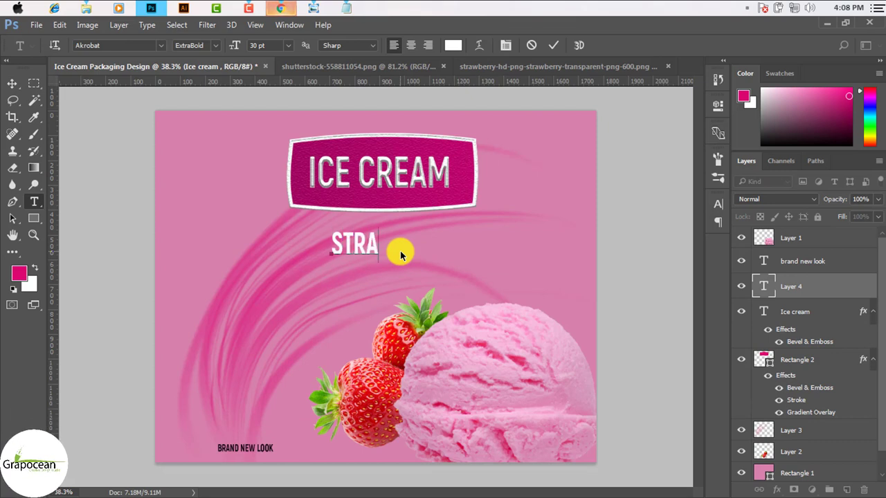
- Continue typing STRAWBERRY below the banner and check the browser for the flavour text
type("WBERRY")
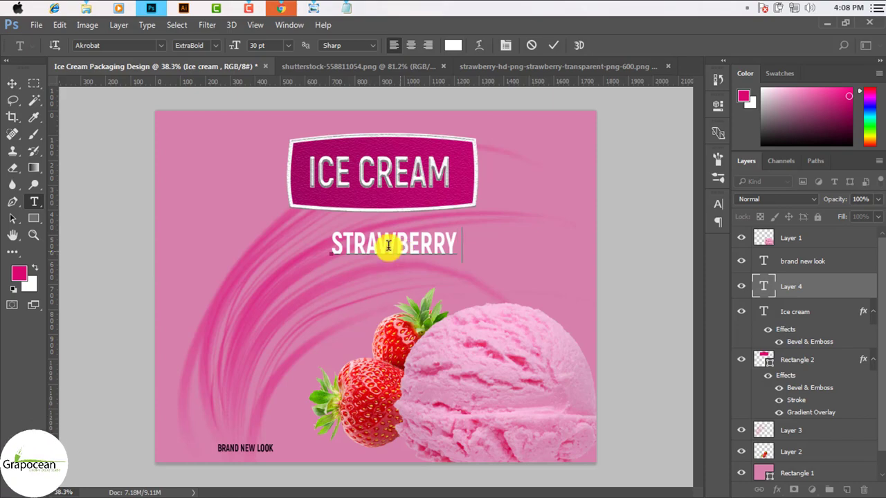
left_click(281, 8)
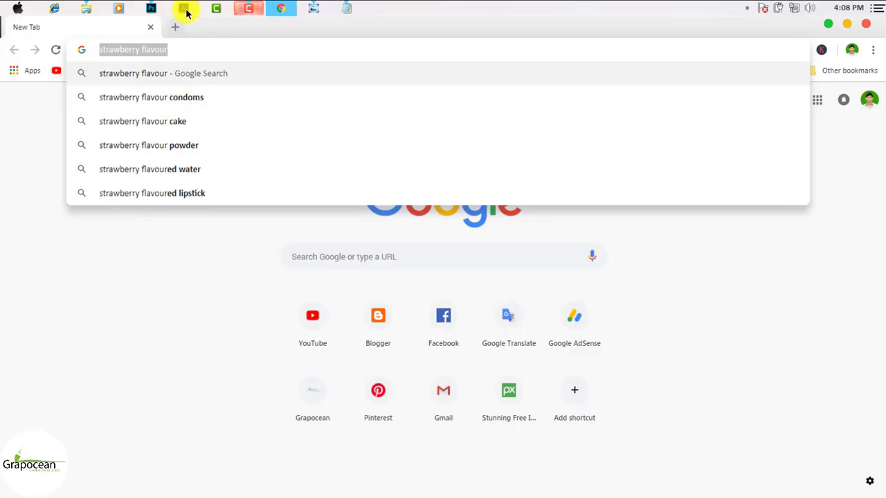
left_click(152, 10)
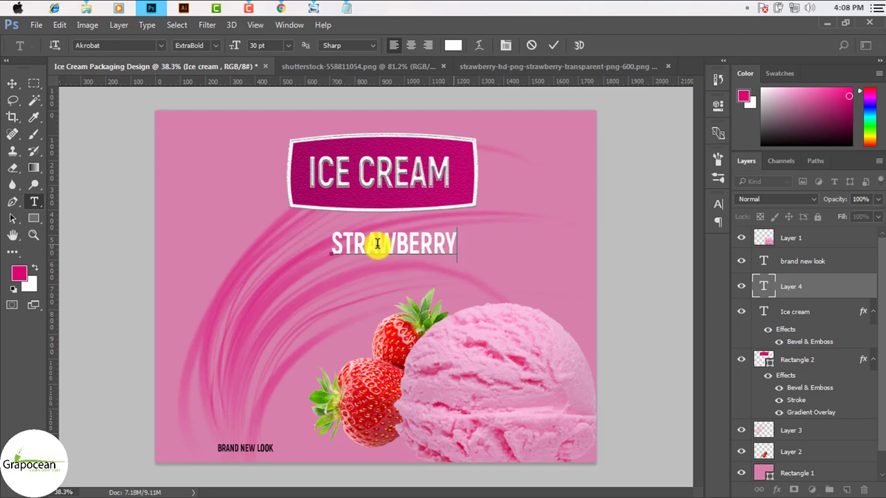
- Replace the text with pasted STRAWBERRY FLAVOUR and centre it under the ICE CREAM badge
key("ctrl+a")
type("STRAWBERRY FLAVOUR")
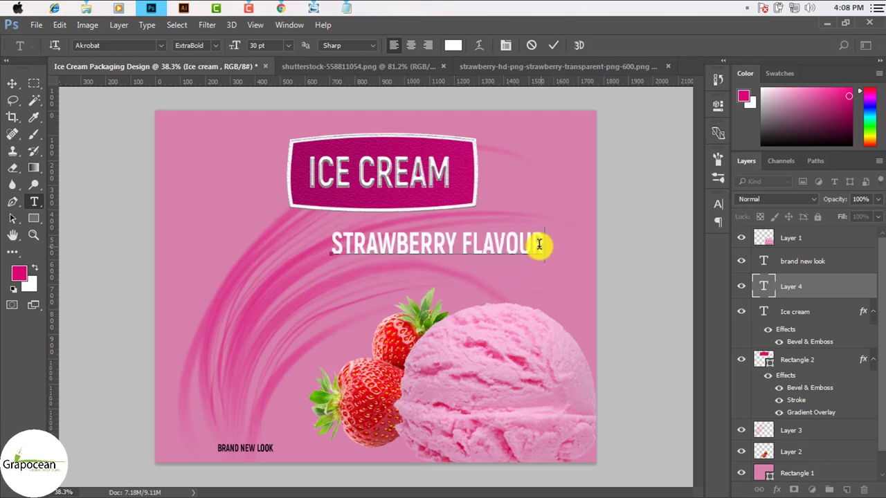
left_click(12, 83)
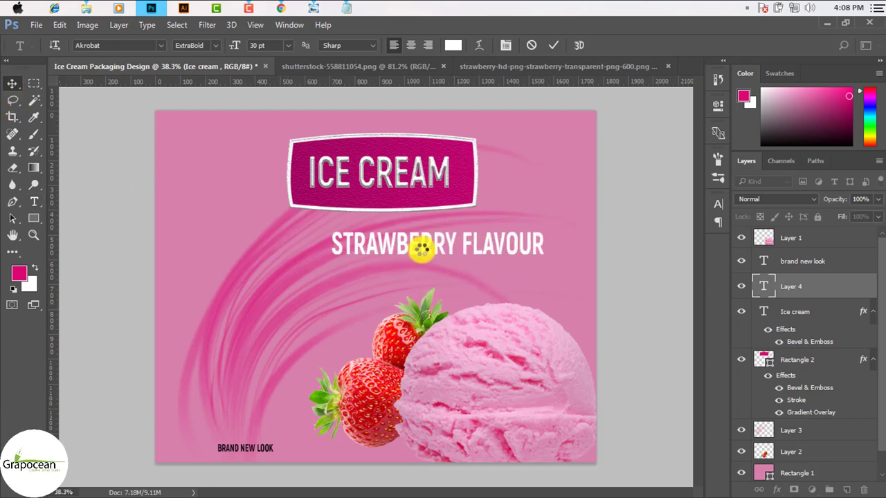
left_click_drag(420, 253, 398, 246)
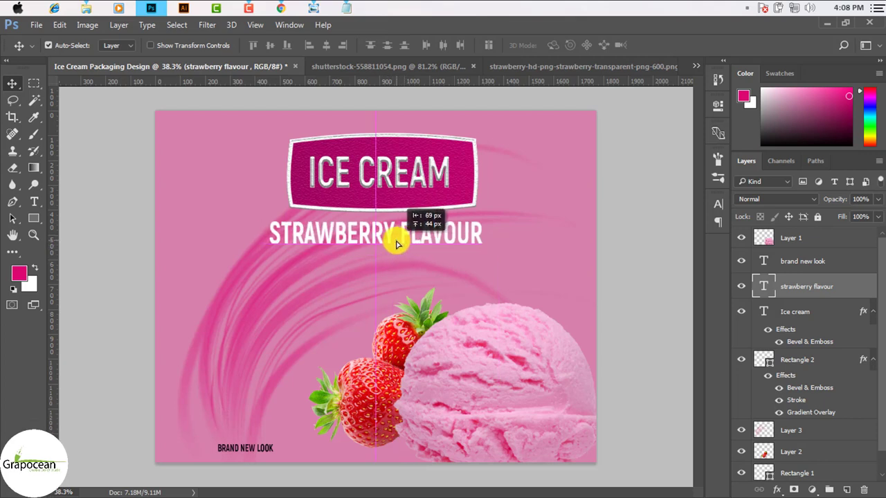
mouse_move(420, 335)
left_mouse_down()
mouse_move(416, 135)
mouse_move(398, 253)
mouse_move(418, 256)
left_mouse_up()
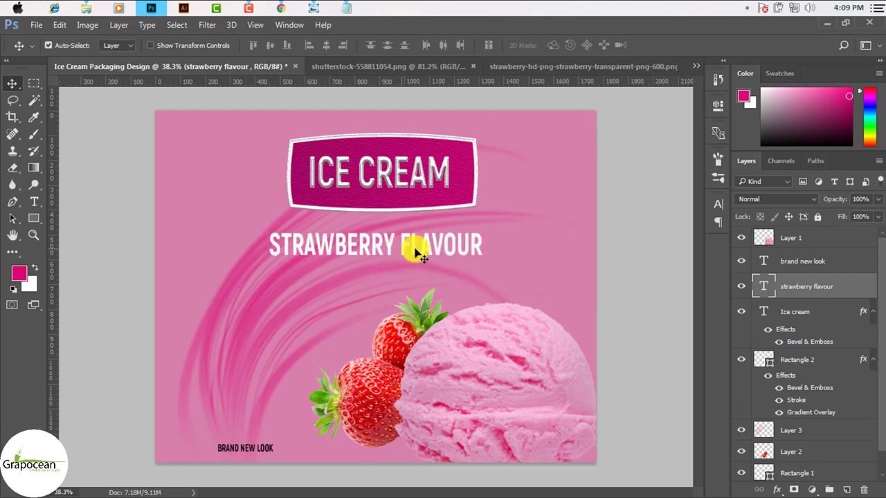
- Scale the STRAWBERRY FLAVOUR text to about 135.5% across the label
key("ctrl+t")
left_click_drag(479, 263, 529, 272)
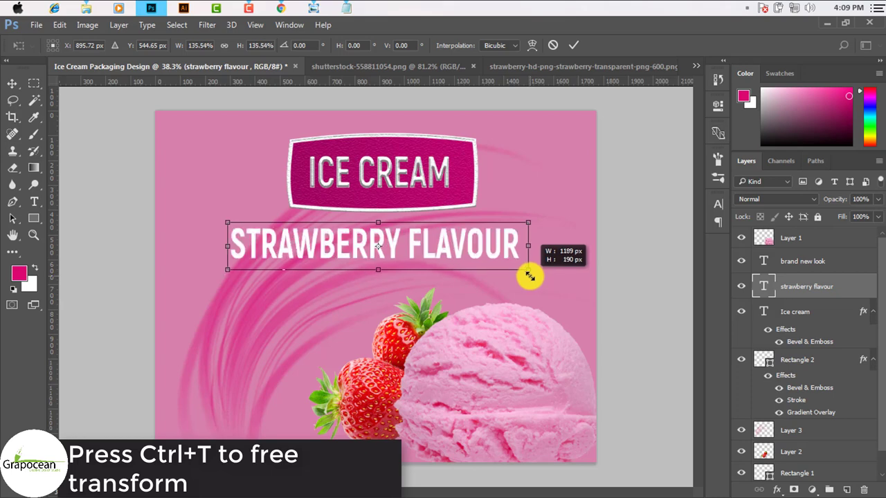
left_click(573, 45)
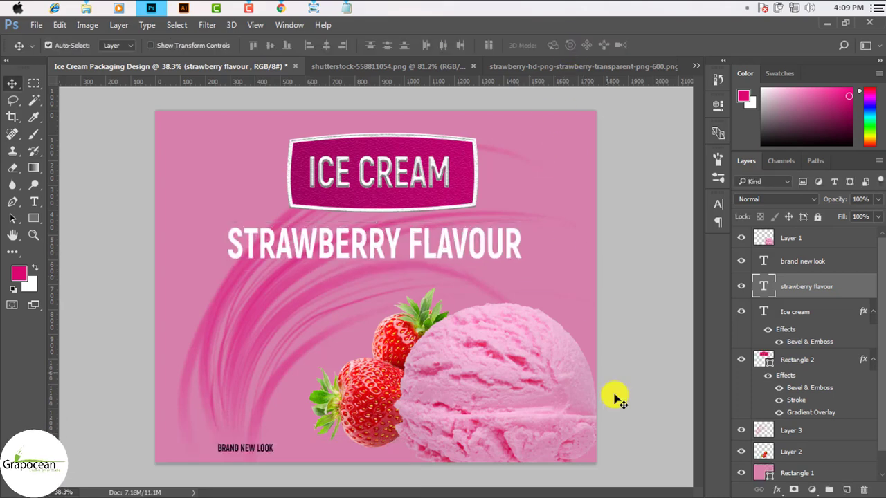
- In Blending Options, give STRAWBERRY FLAVOUR a drop shadow, bevel and emboss, and 1 px white stroke
right_click(796, 279)
left_click(561, 129)
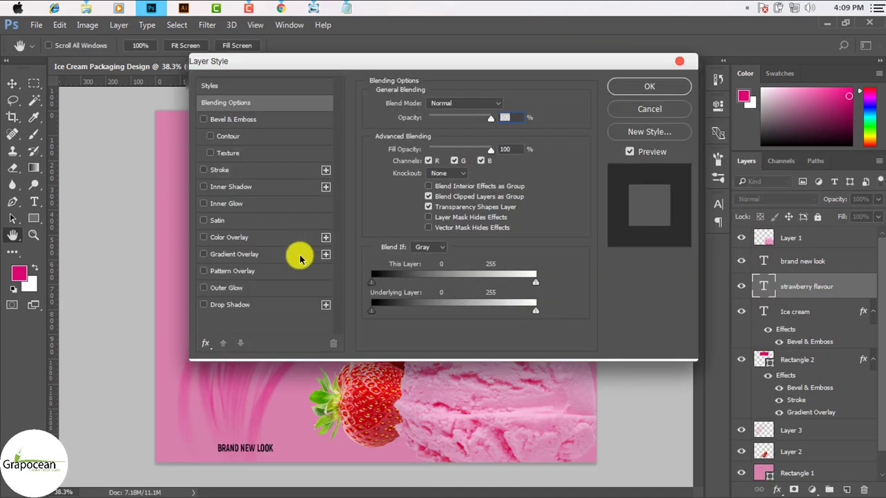
left_click(246, 305)
mouse_move(384, 66)
left_mouse_down()
mouse_move(805, 193)
mouse_move(730, 160)
left_mouse_up()
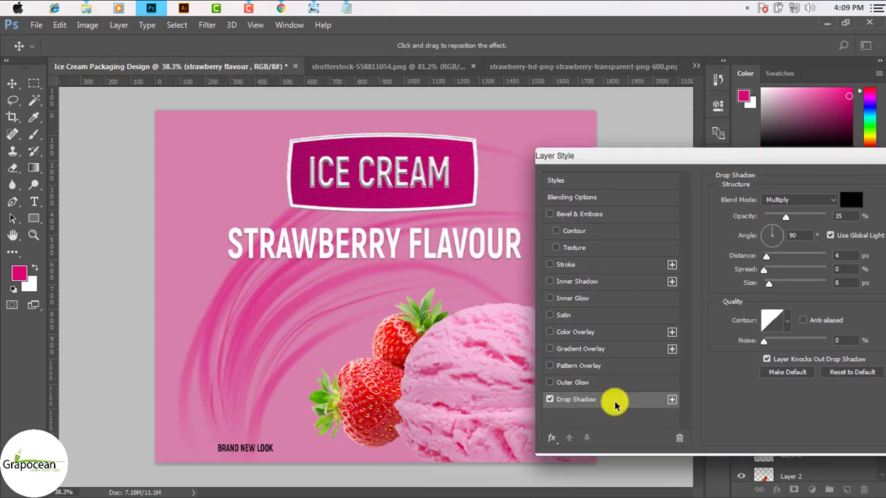
left_click(790, 218)
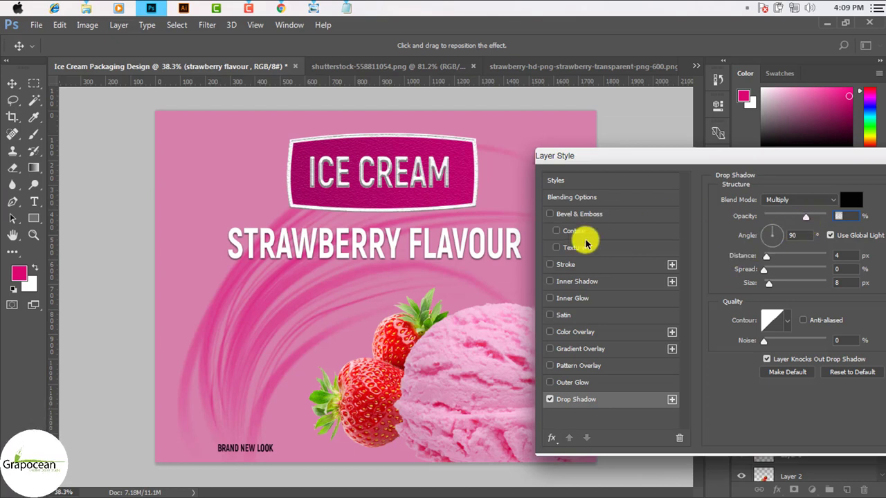
left_click(579, 216)
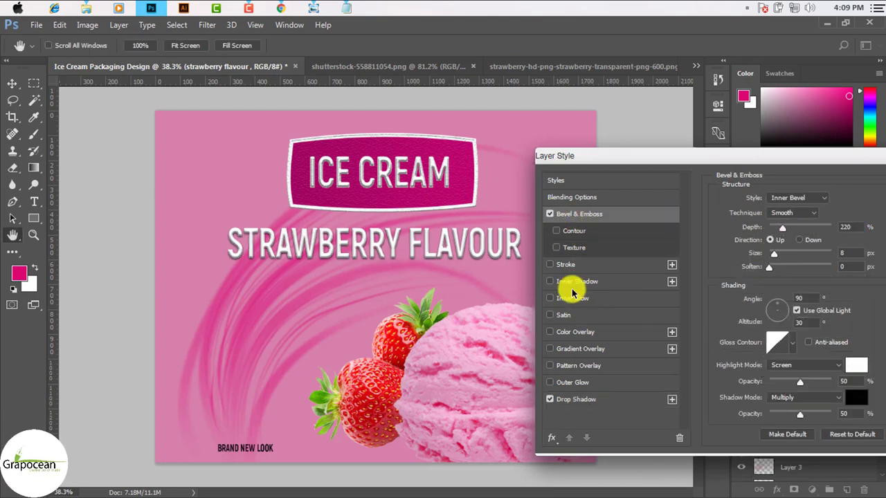
left_click(566, 266)
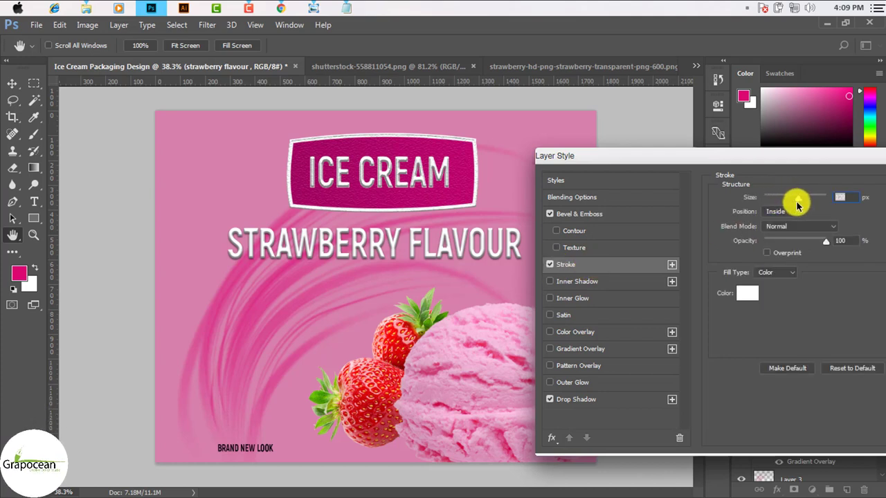
left_click_drag(802, 201, 771, 205)
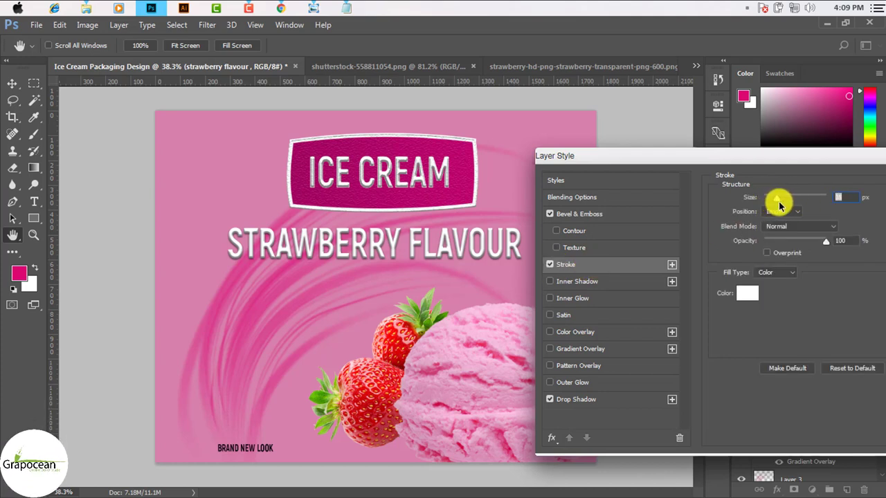
left_click_drag(689, 175, 706, 178)
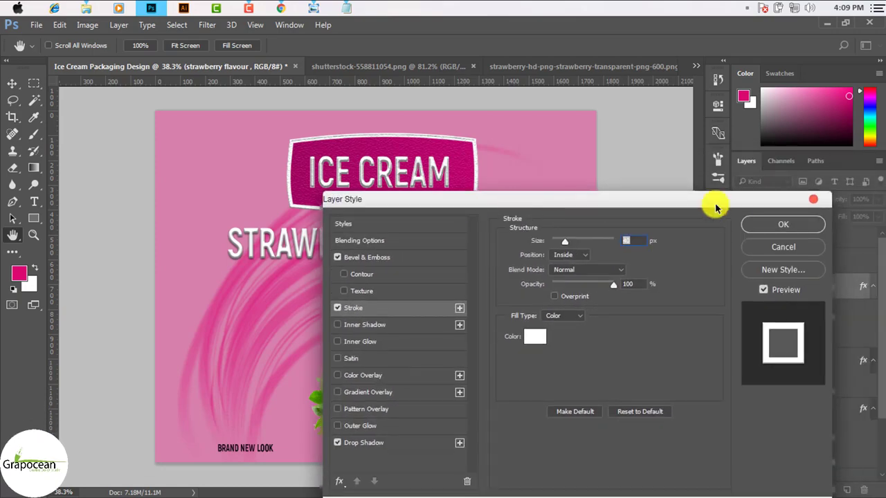
left_click(778, 229)
- Zoom in and scroll to inspect the styled STRAWBERRY FLAVOUR text
left_click_drag(451, 257, 481, 275)
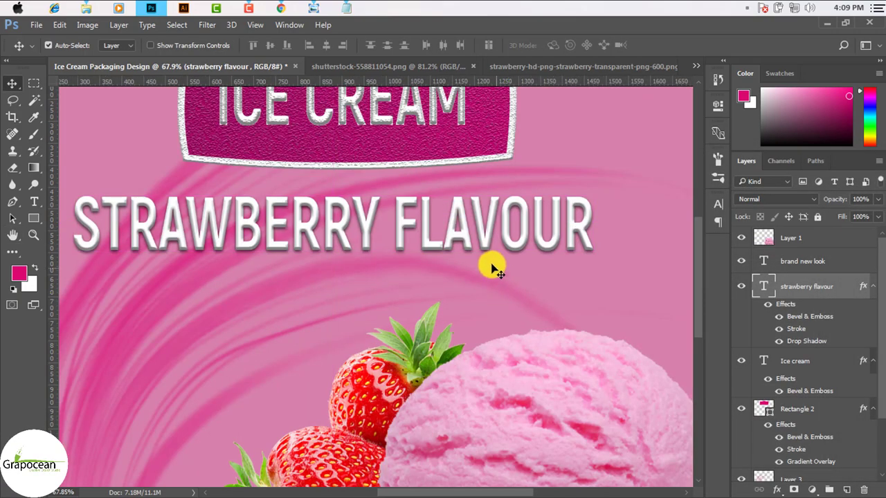
scroll(481, 272, "down", 3)
scroll(485, 271, "down", 2)
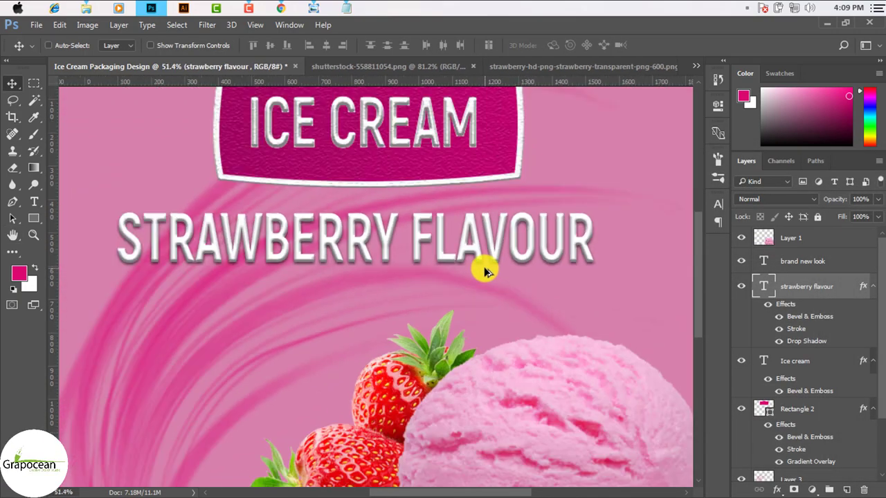
scroll(498, 284, "down", 1)
scroll(509, 296, "down", 1)
scroll(507, 295, "down", 1)
scroll(477, 317, "down", 1)
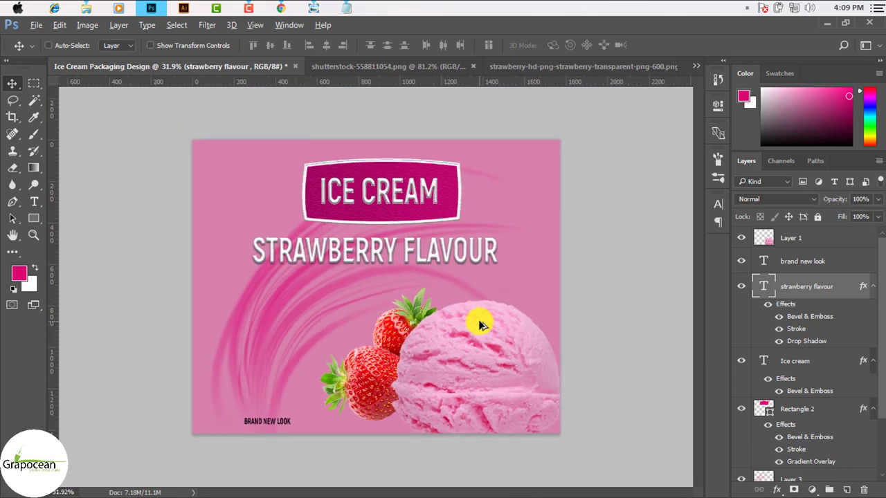
scroll(373, 427, "up", 2)
scroll(248, 450, "up", 2)
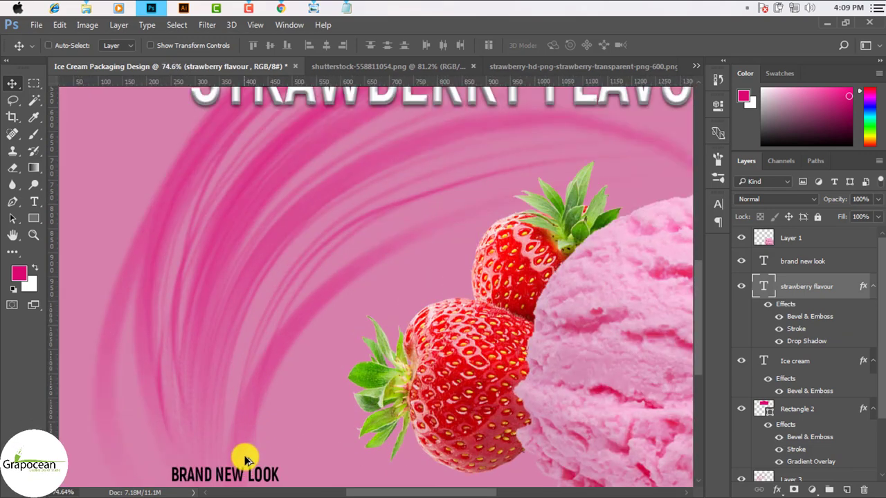
scroll(251, 450, "down", 1)
scroll(254, 445, "down", 2)
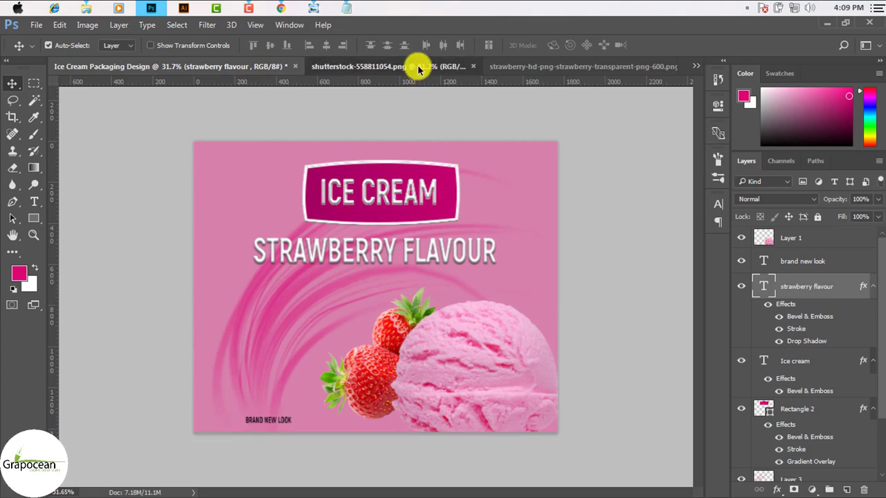
- Stamp all visible layers into a new merged layer above Layer 1 with Ctrl+Alt+Shift+E
left_click(416, 66)
left_click(534, 66)
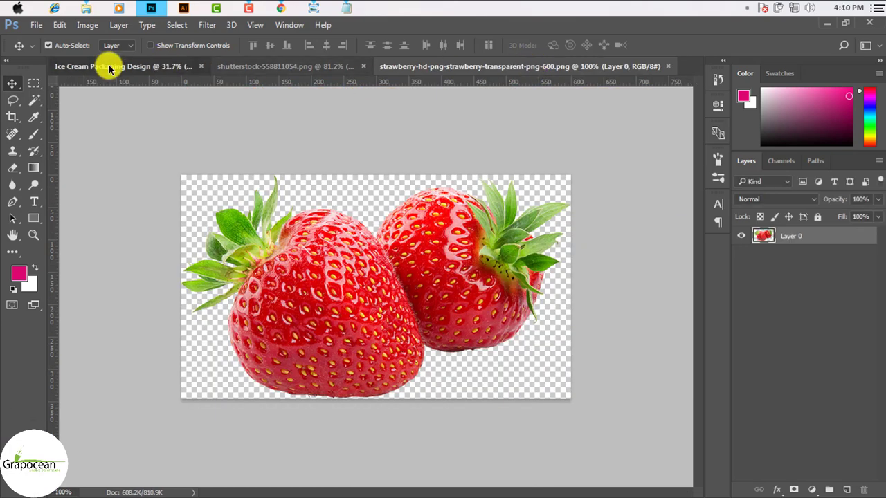
left_click(111, 66)
left_click(802, 239)
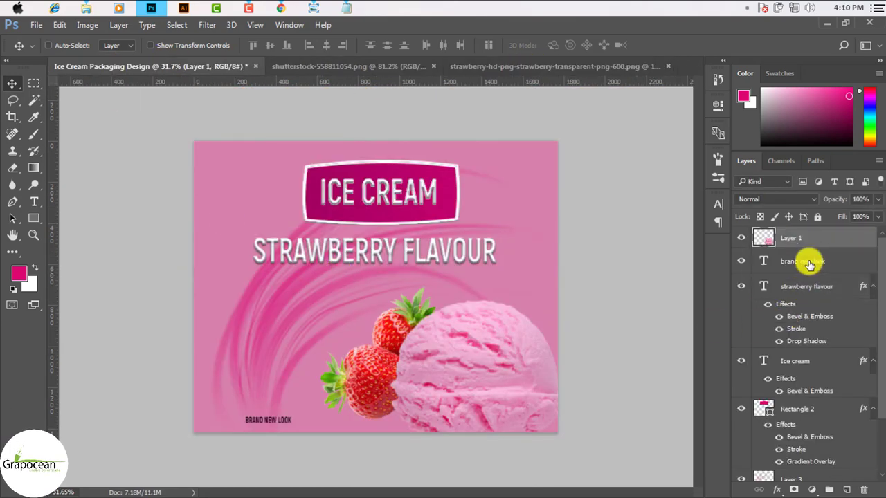
key("ctrl+alt+shift+e")
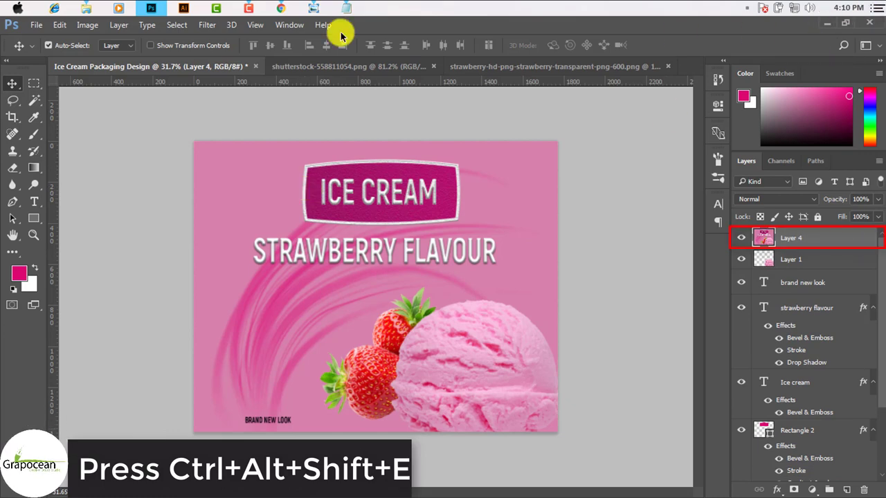
- Open FREE MOCKUP (2SGRAPHIC).psd from the Downloads folder
left_click(81, 9)
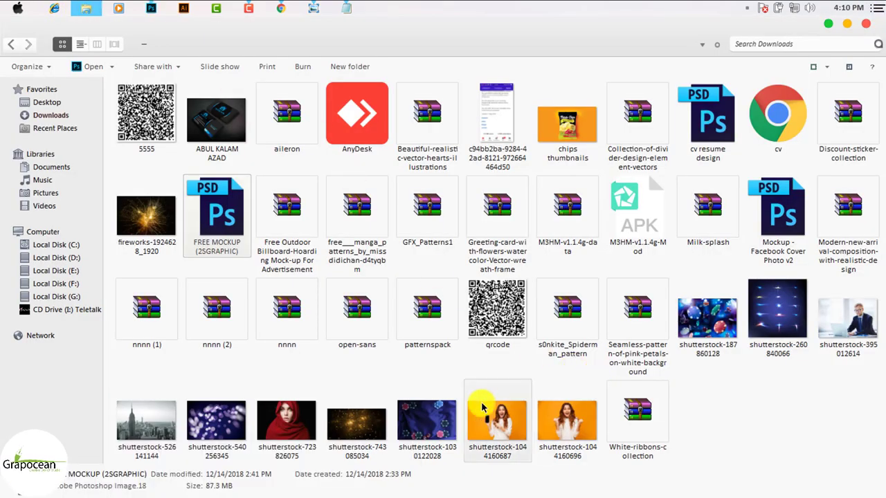
left_click(715, 138)
left_click(225, 227)
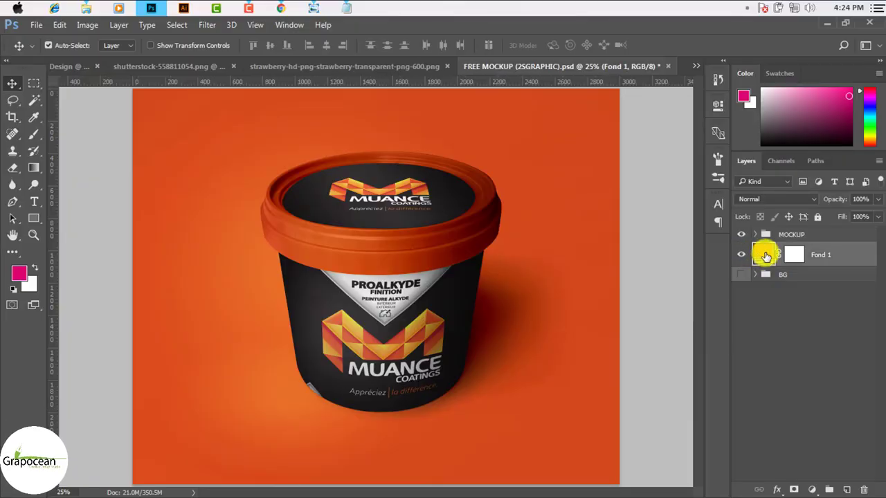
double_click(761, 255)
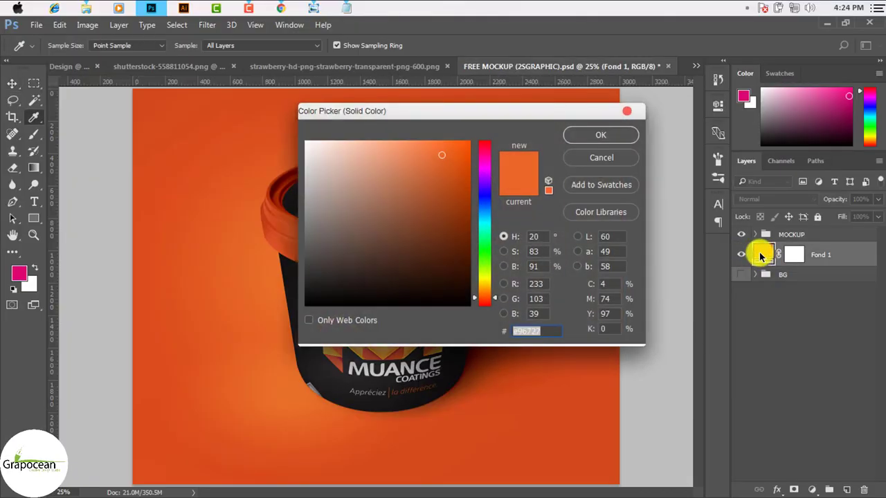
- Set the mockup's Fond 1 background colour to magenta
left_click(496, 183)
left_click_drag(467, 174, 480, 148)
left_click(590, 135)
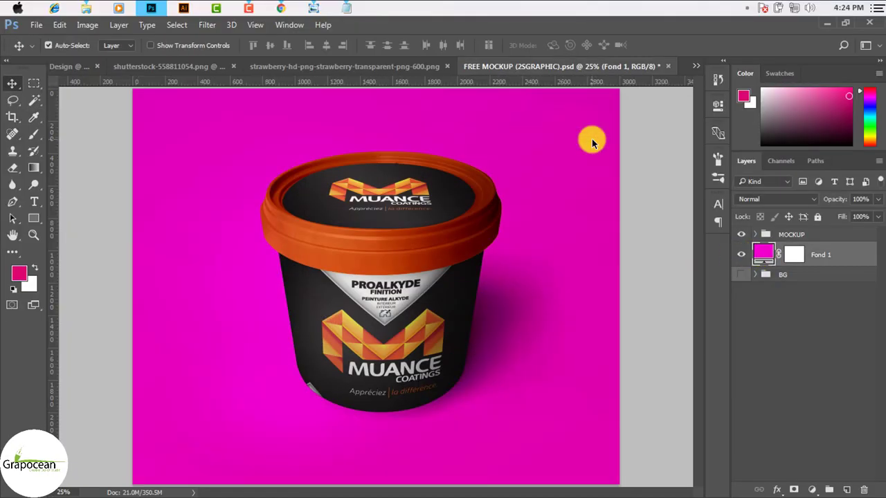
- Inside the Color - Edit Me smart object, change the tub's fill colour to magenta
left_click(410, 341)
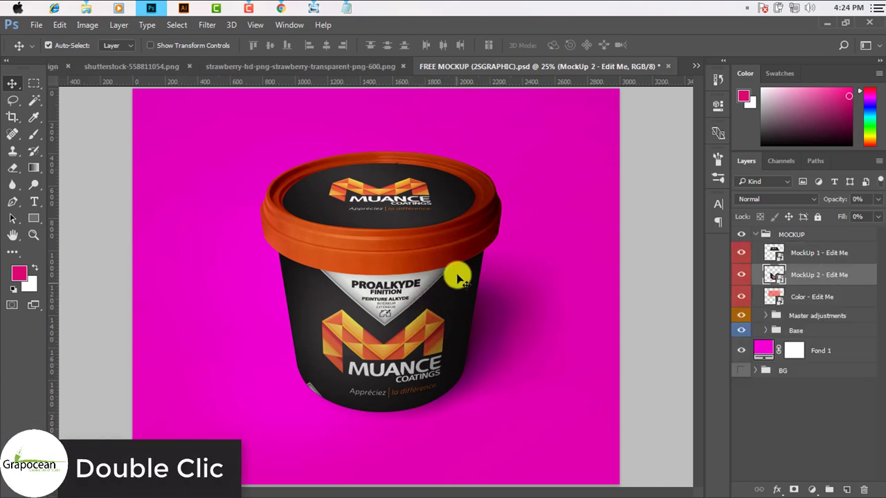
left_click(423, 263)
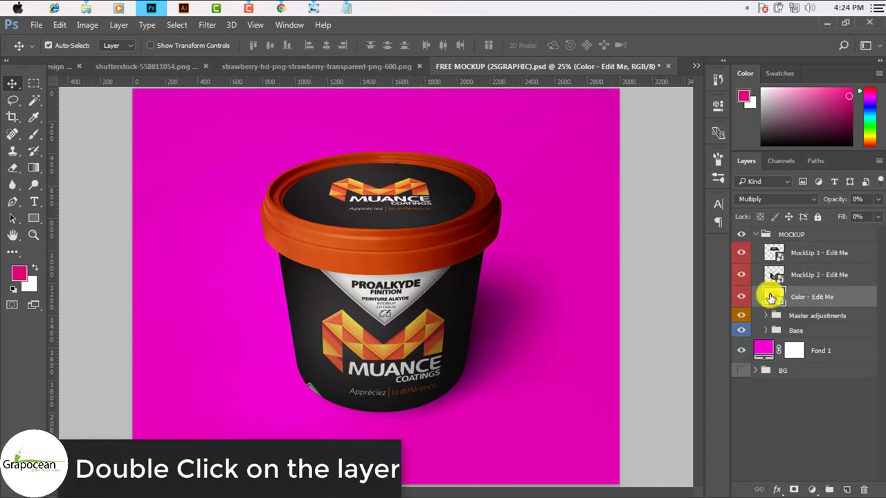
double_click(770, 297)
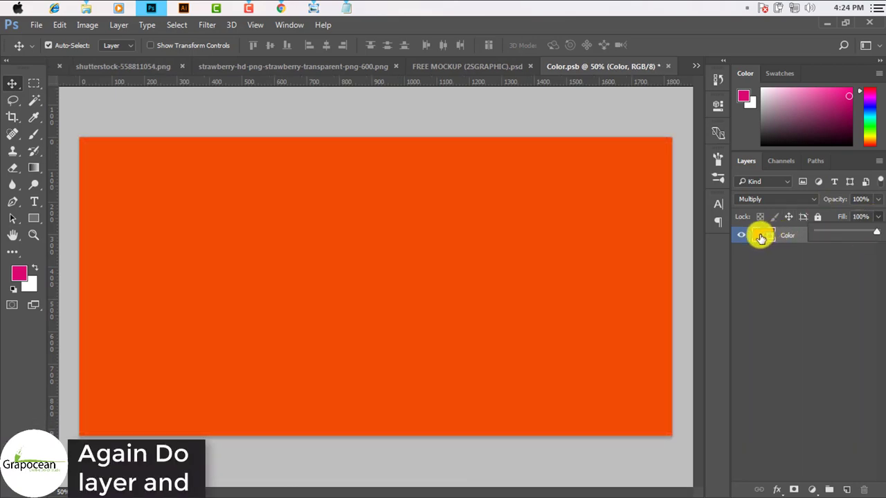
double_click(761, 234)
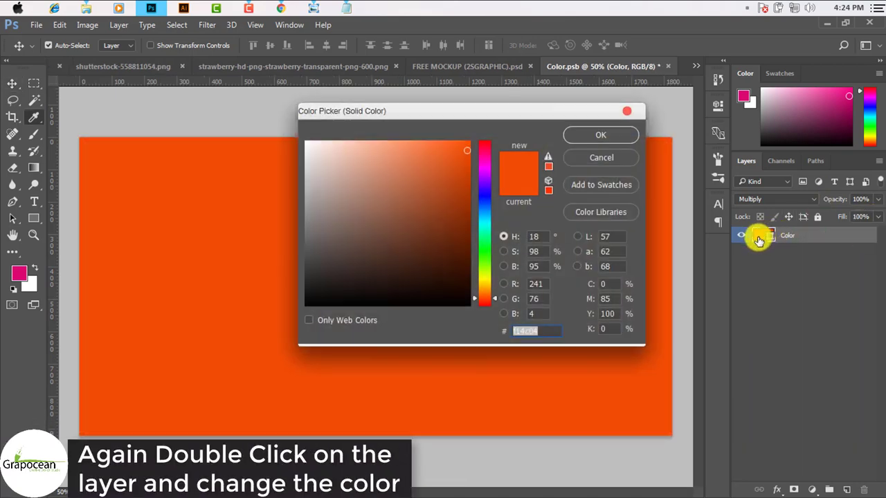
left_click(483, 164)
left_click(601, 136)
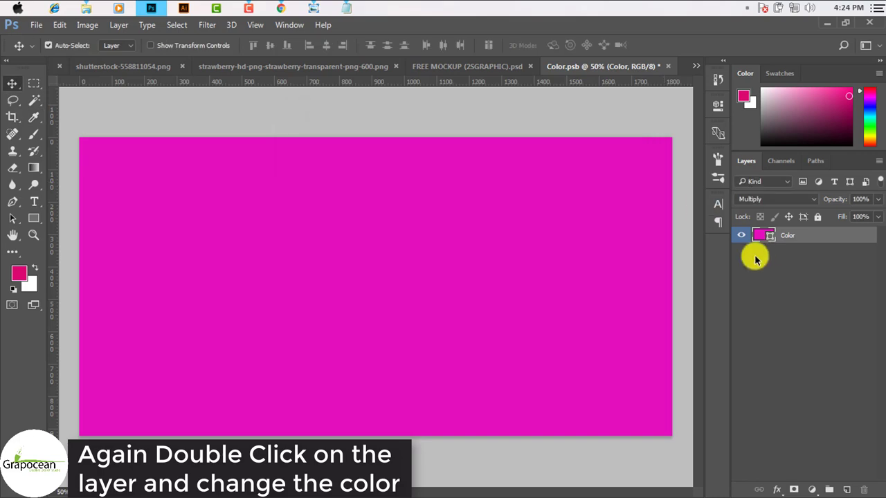
- Save the recoloured Color - Edit Me file and view the mockup's magenta lid and rim
left_click(473, 67)
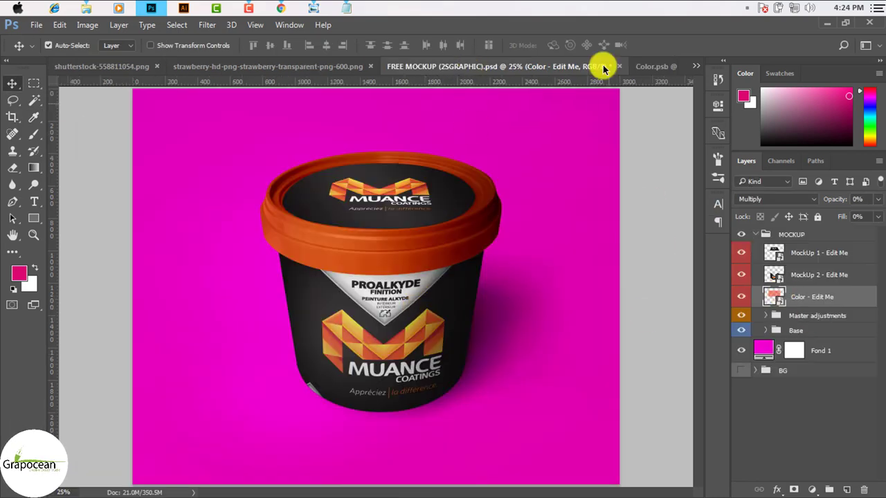
left_click(651, 66)
key("ctrl+s")
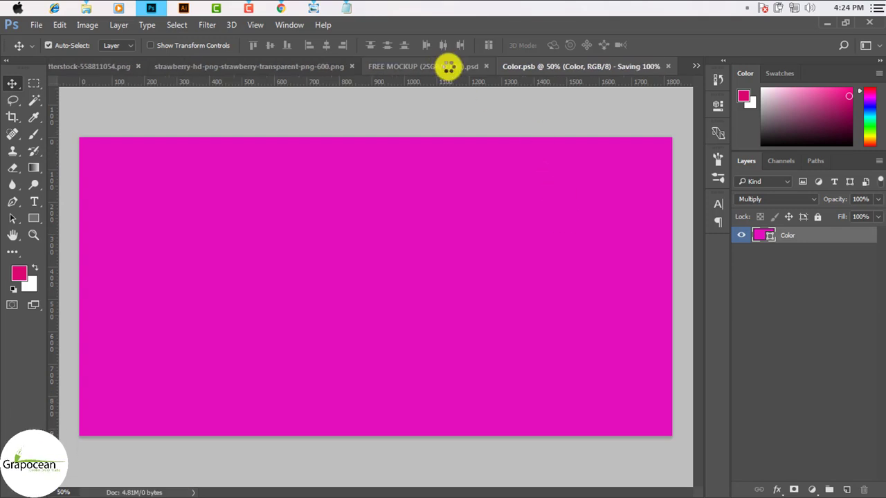
left_click(449, 67)
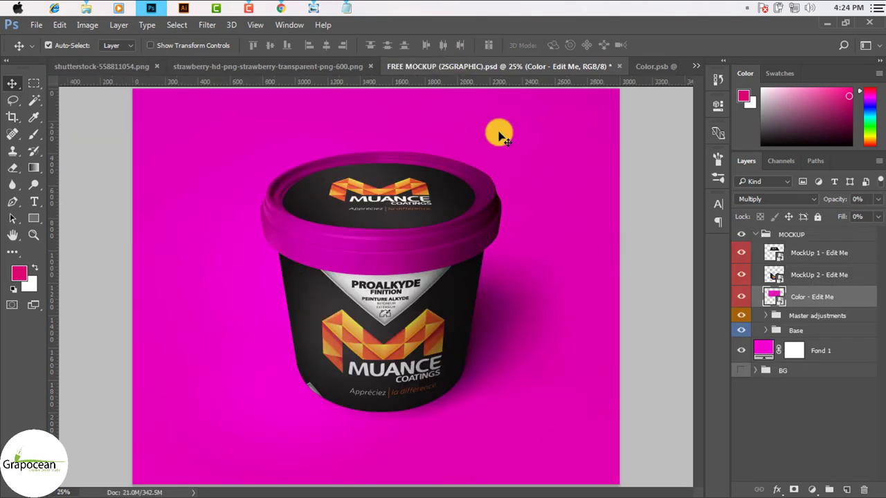
left_click(432, 312)
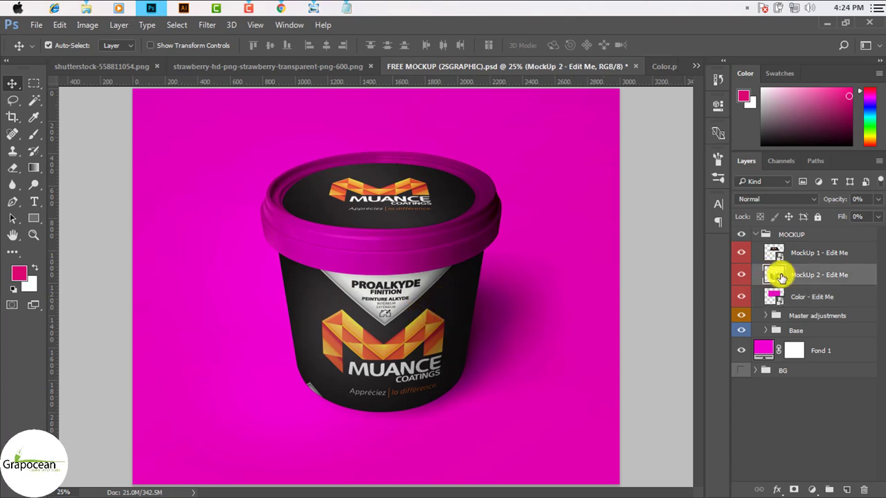
- Open the MockUp 2 - Edit Me label as MockUp 2.psb and review the other open documents
double_click(774, 276)
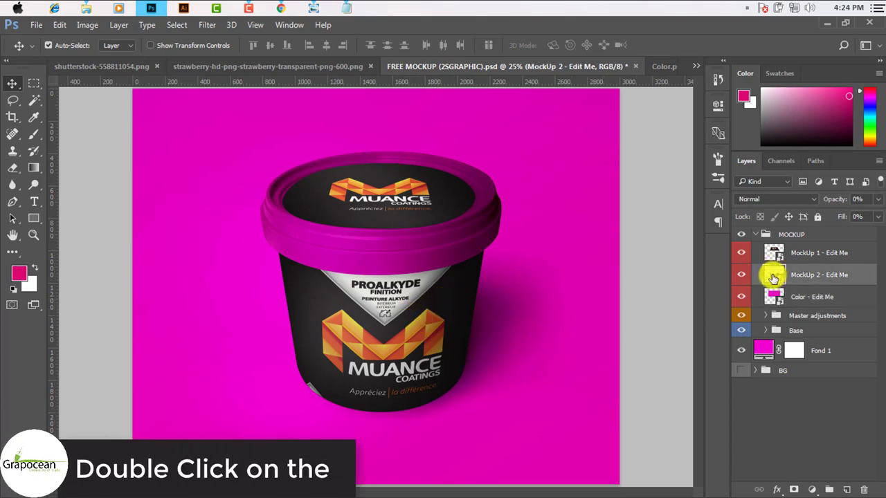
left_click(137, 67)
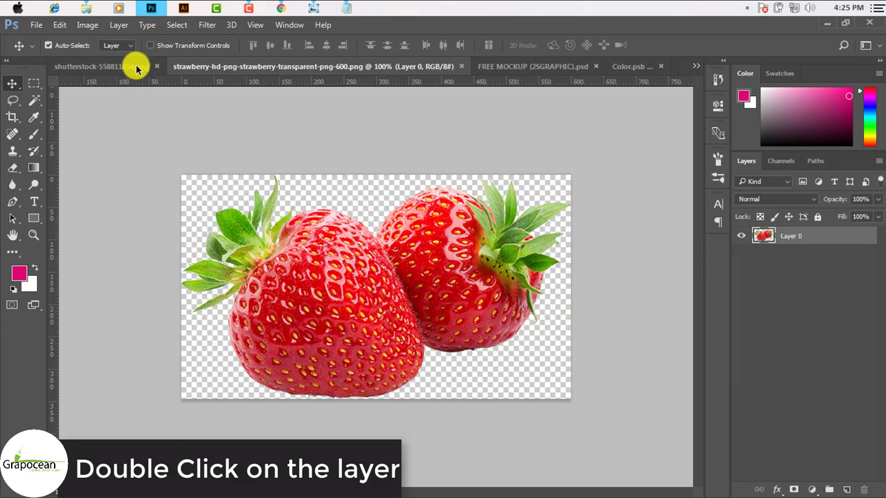
left_click(78, 66)
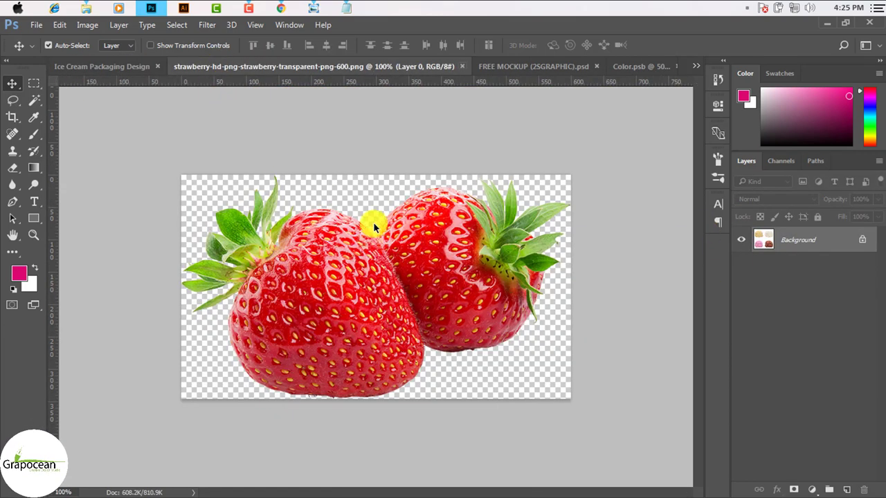
left_click_drag(224, 69, 499, 337)
mouse_move(476, 200)
left_mouse_down()
mouse_move(510, 81)
mouse_move(100, 72)
left_mouse_up()
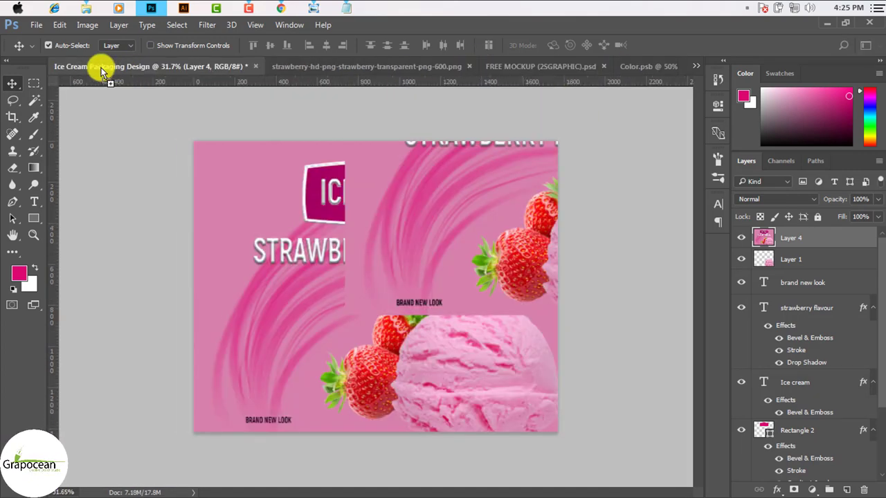
mouse_move(100, 73)
left_mouse_down()
mouse_move(641, 70)
mouse_move(735, 140)
mouse_move(641, 74)
left_mouse_up()
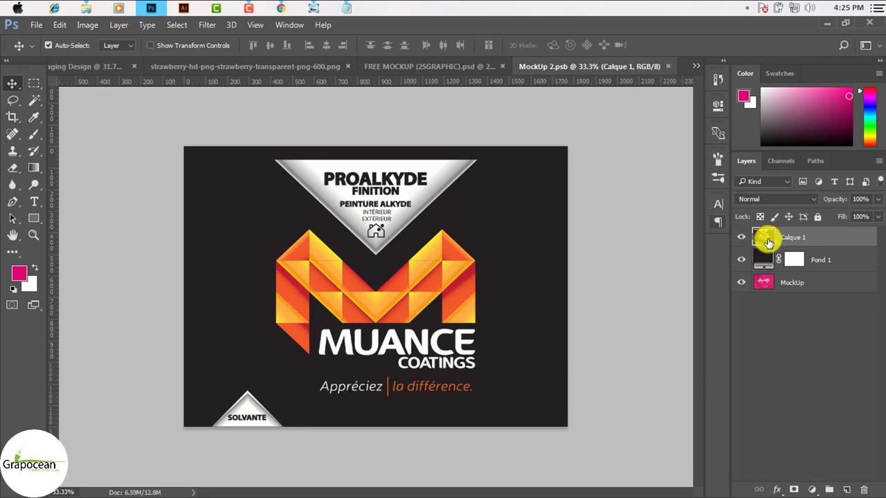
double_click(767, 243)
left_click(782, 225)
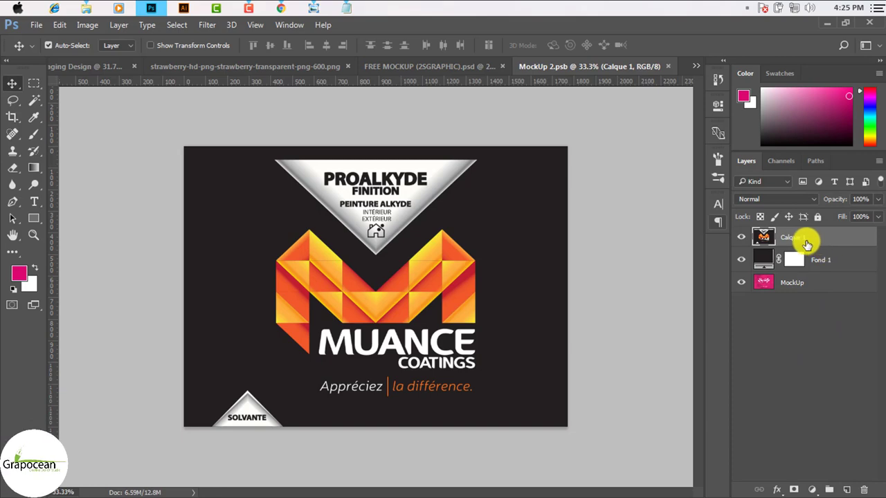
left_click(85, 65)
- Place the ice cream design in MockUp 2.psb and scale it to about 91.67% height
mouse_move(412, 217)
left_mouse_down()
mouse_move(648, 66)
mouse_move(370, 263)
left_mouse_up()
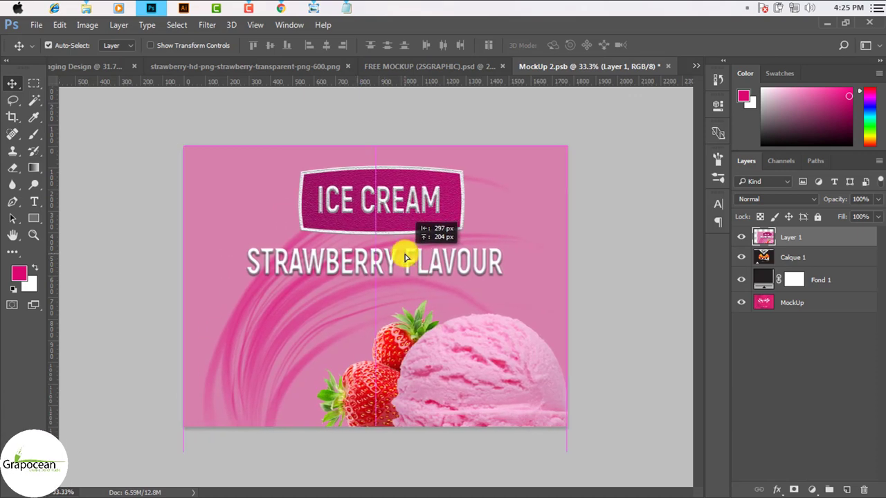
left_click_drag(370, 262, 409, 257)
key("ctrl+plus")
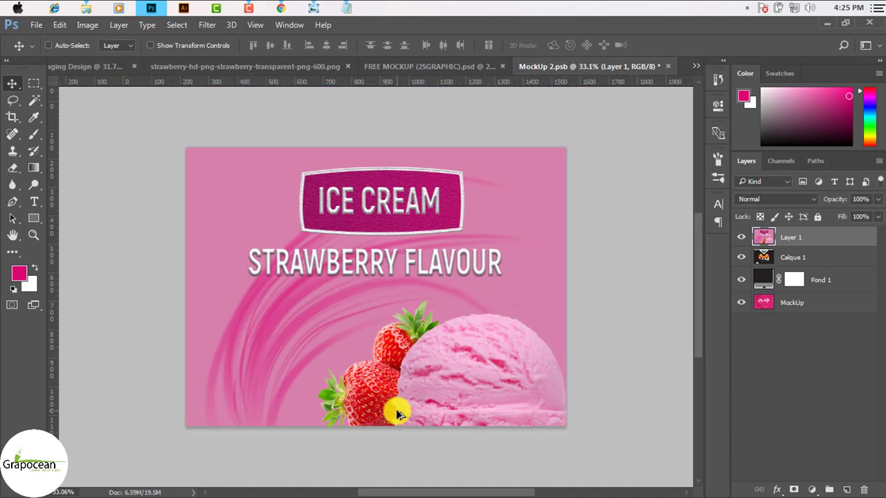
scroll(398, 413, "up", 1)
scroll(399, 413, "down", 2)
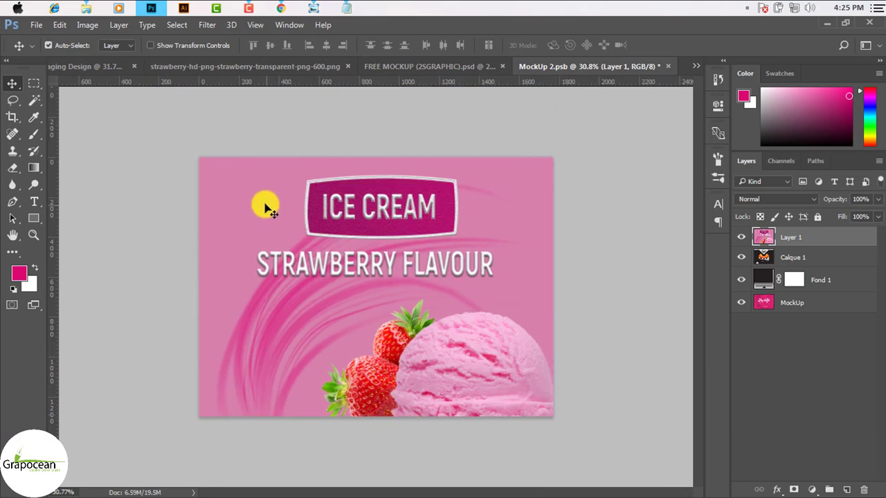
left_click_drag(447, 393, 446, 393)
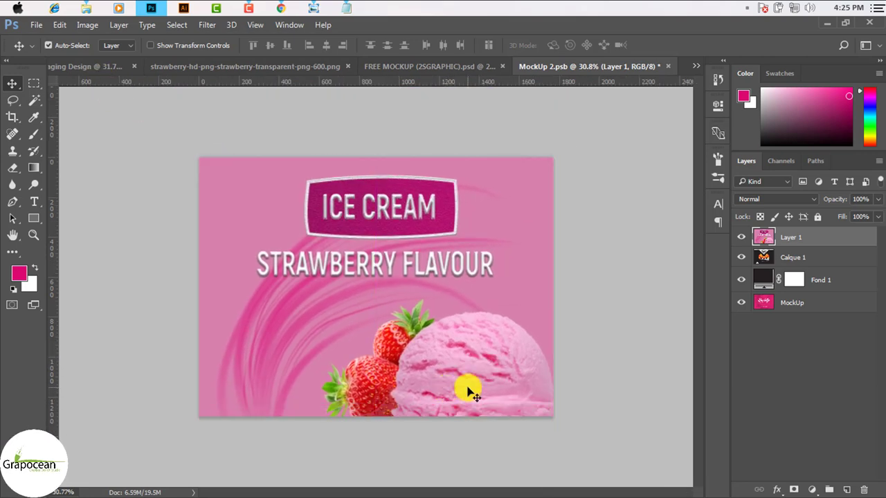
key("ctrl+t")
left_click_drag(376, 440, 376, 416)
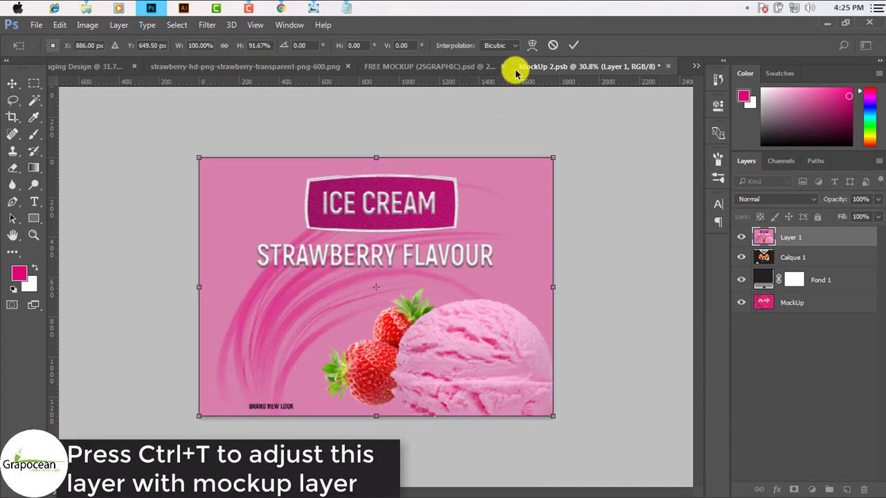
left_click(573, 45)
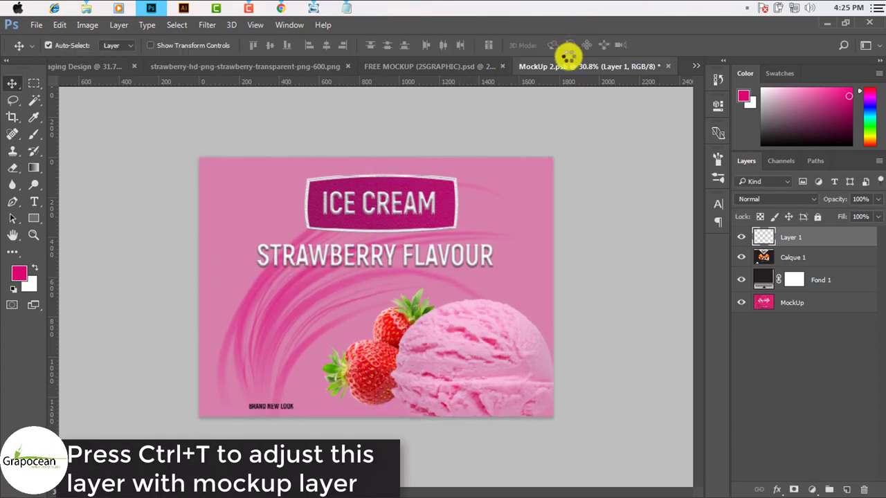
- Save MockUp 2.psb and inspect the FREE MOCKUP tub wearing the pink strawberry label
left_click(33, 25)
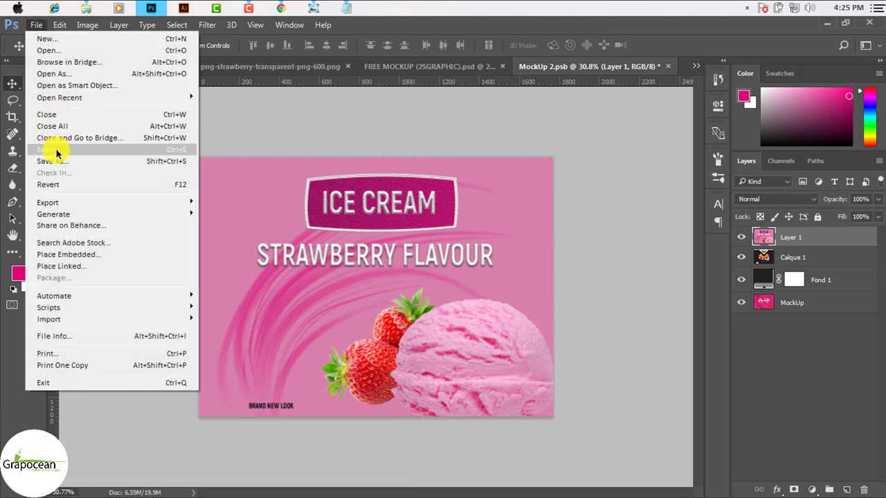
left_click(56, 150)
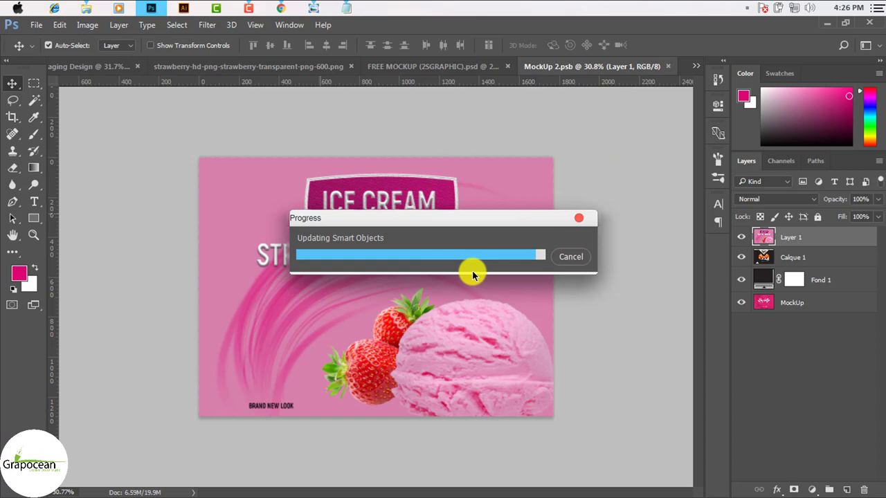
left_click(432, 67)
scroll(408, 323, "up", 2)
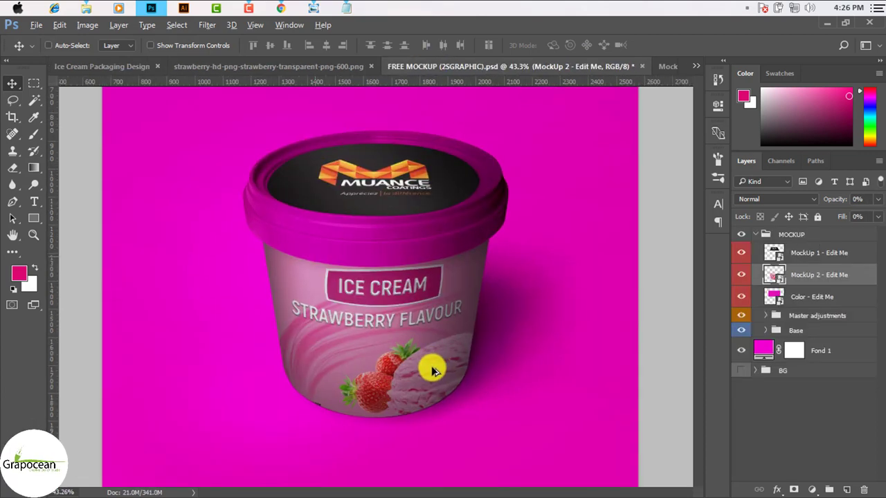
scroll(413, 363, "up", 1)
scroll(413, 364, "down", 3)
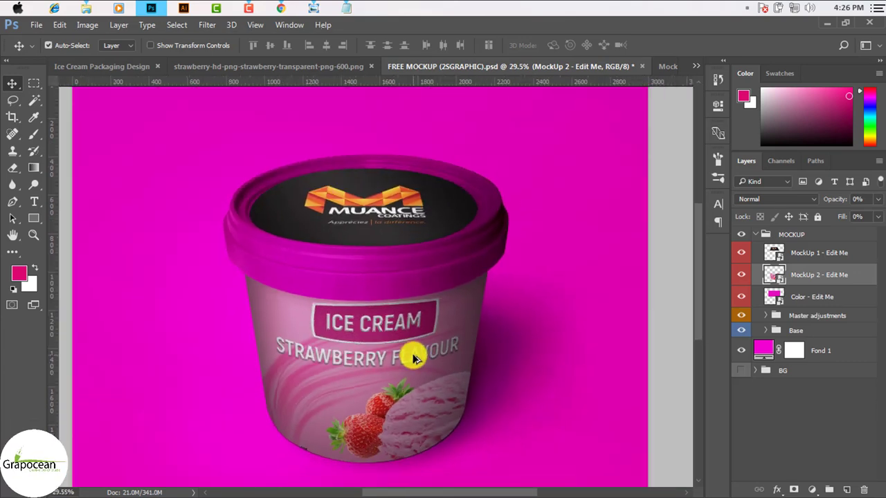
scroll(414, 363, "down", 2)
scroll(383, 357, "up", 2)
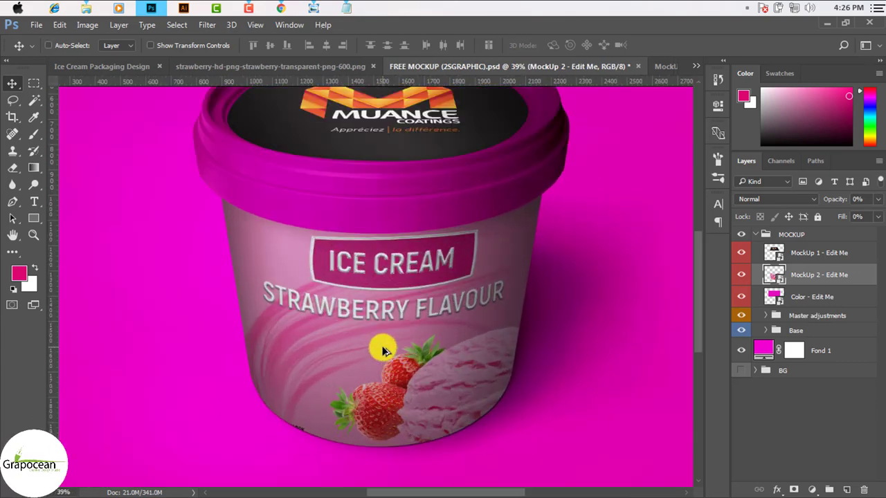